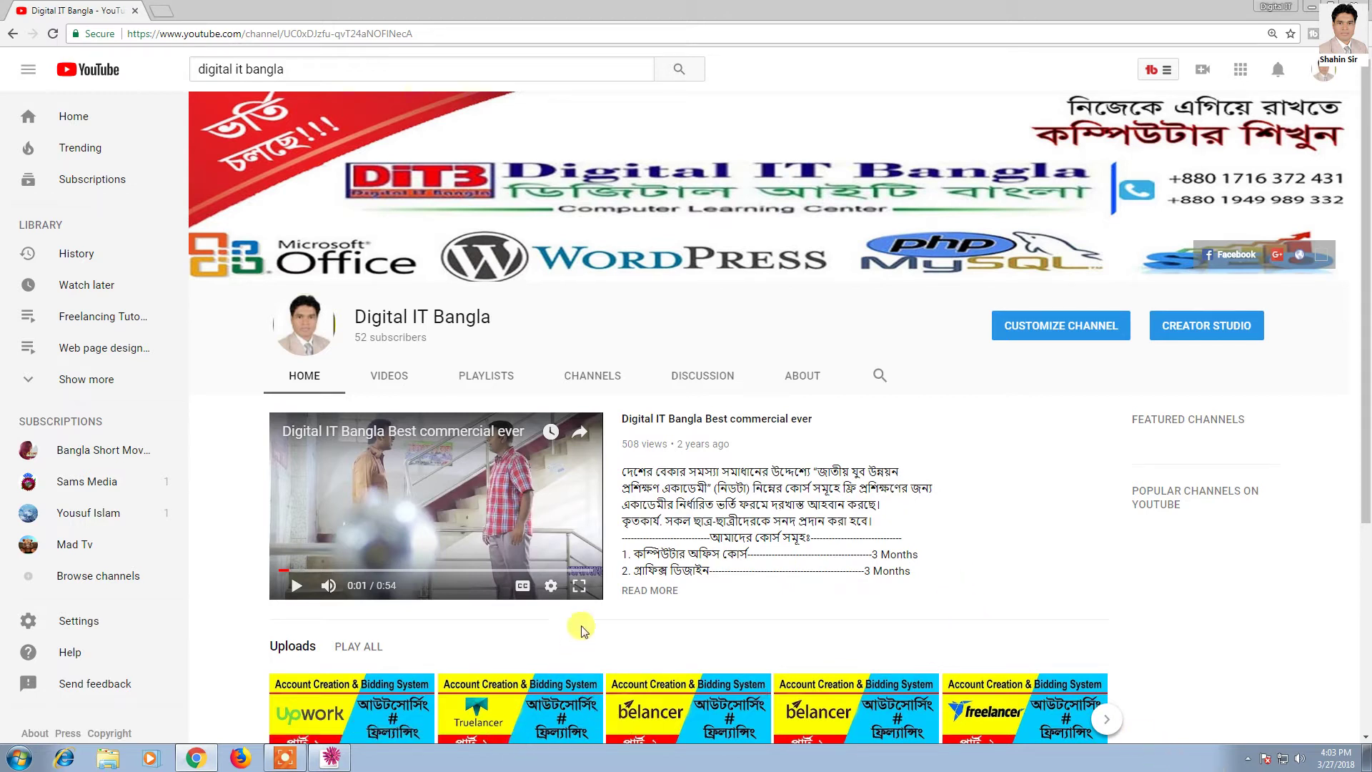
# - Switch from the YouTube channel page to the blank Illustrator document via the taskbar
pyautogui.click(334, 757)
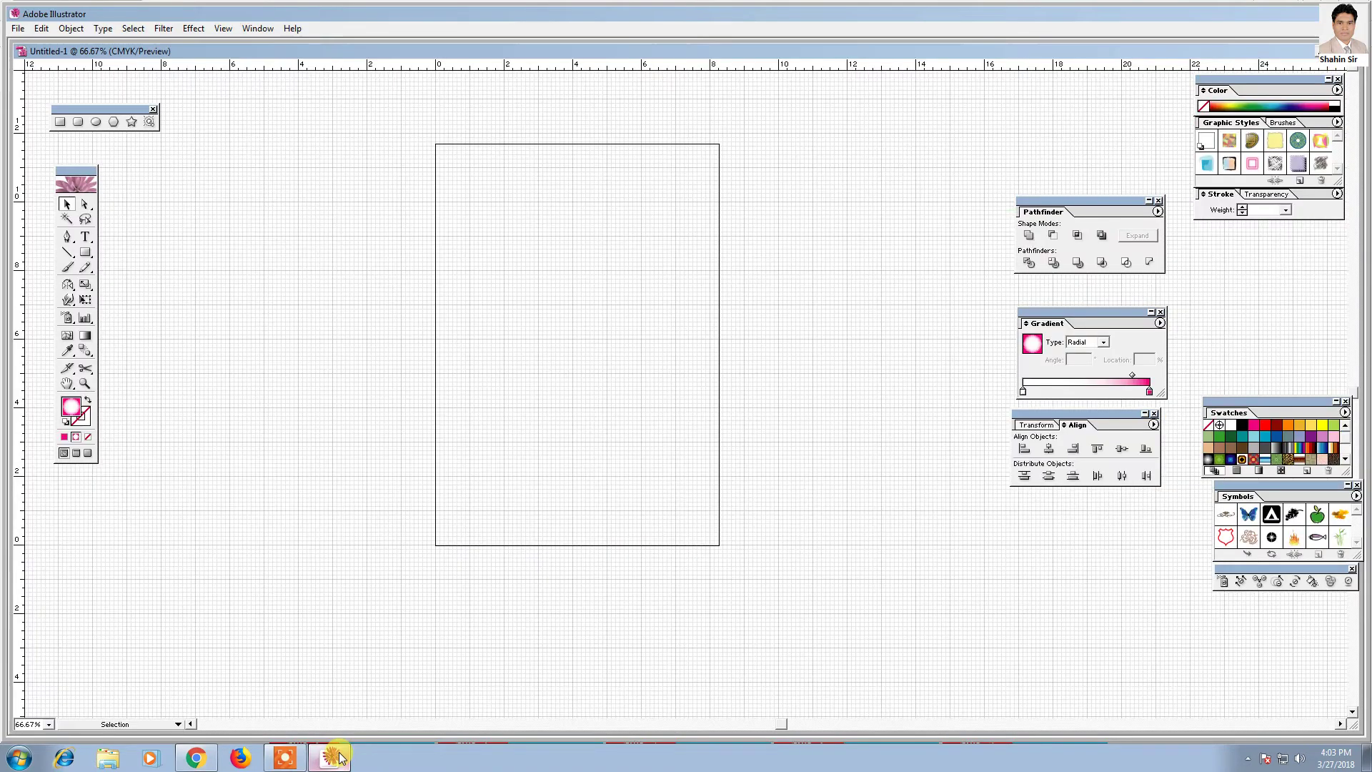
# - Pan the artboard left and place the first Pen anchor at its left edge
pyautogui.moveTo(714, 554); pyautogui.dragTo(733, 494)
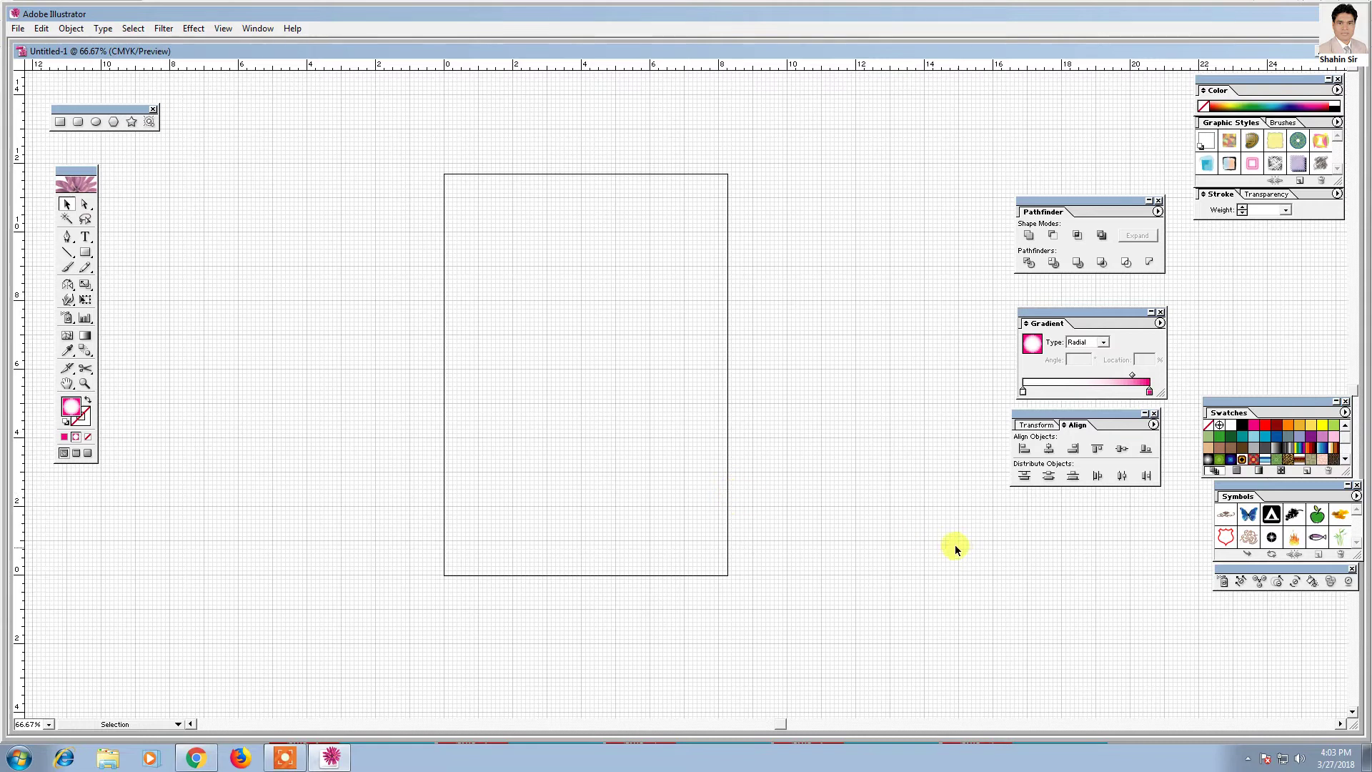
pyautogui.moveTo(748, 468); pyautogui.dragTo(704, 473)
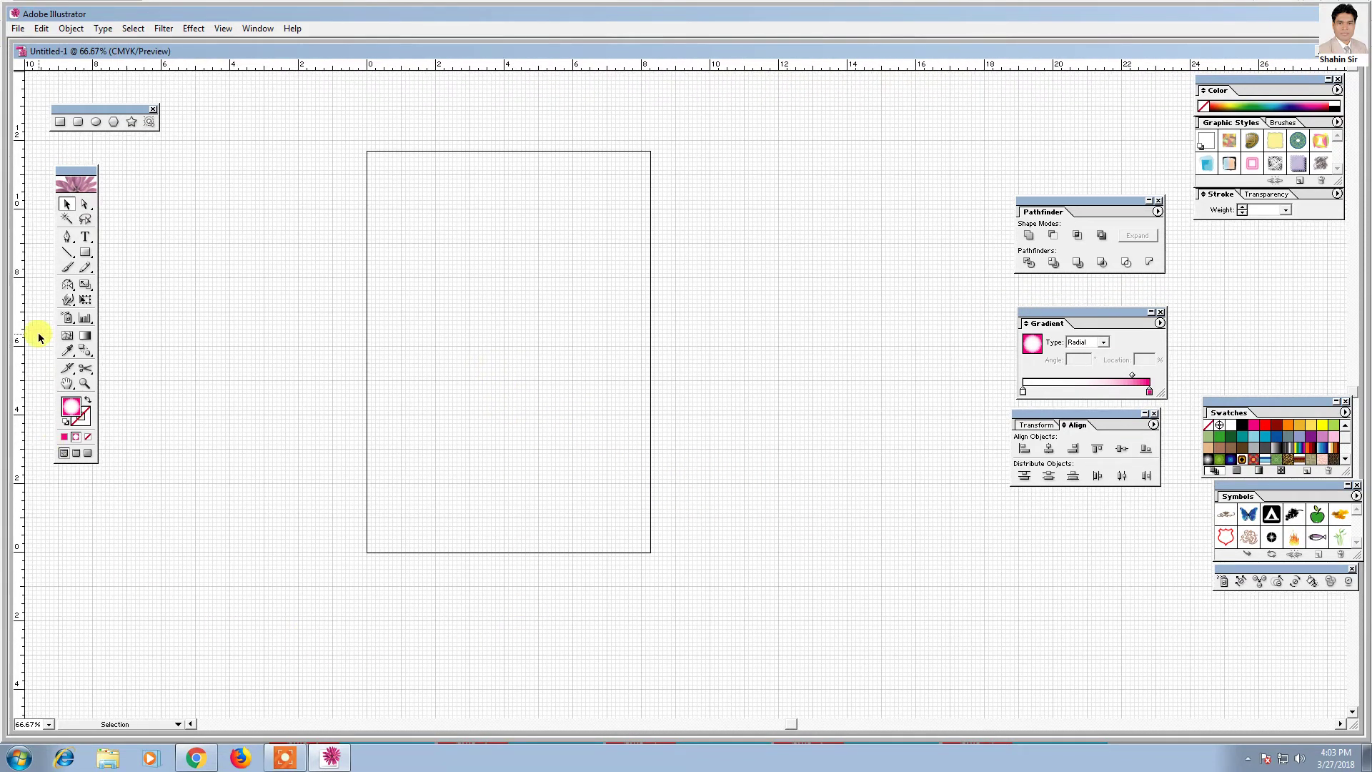
pyautogui.click(65, 240)
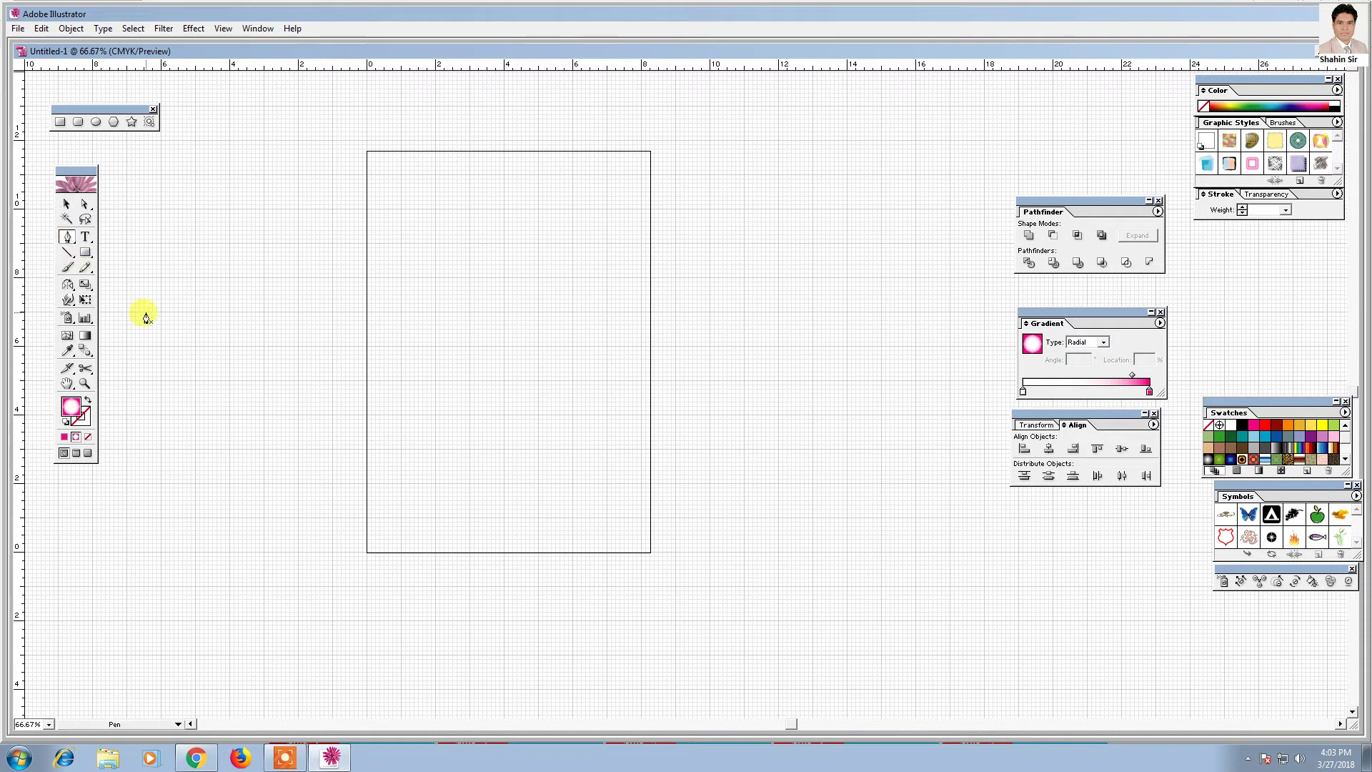
pyautogui.click(367, 312)
# - Draw the branch's first long lower curve with no fill and a black stroke
pyautogui.moveTo(613, 312); pyautogui.dragTo(752, 280)
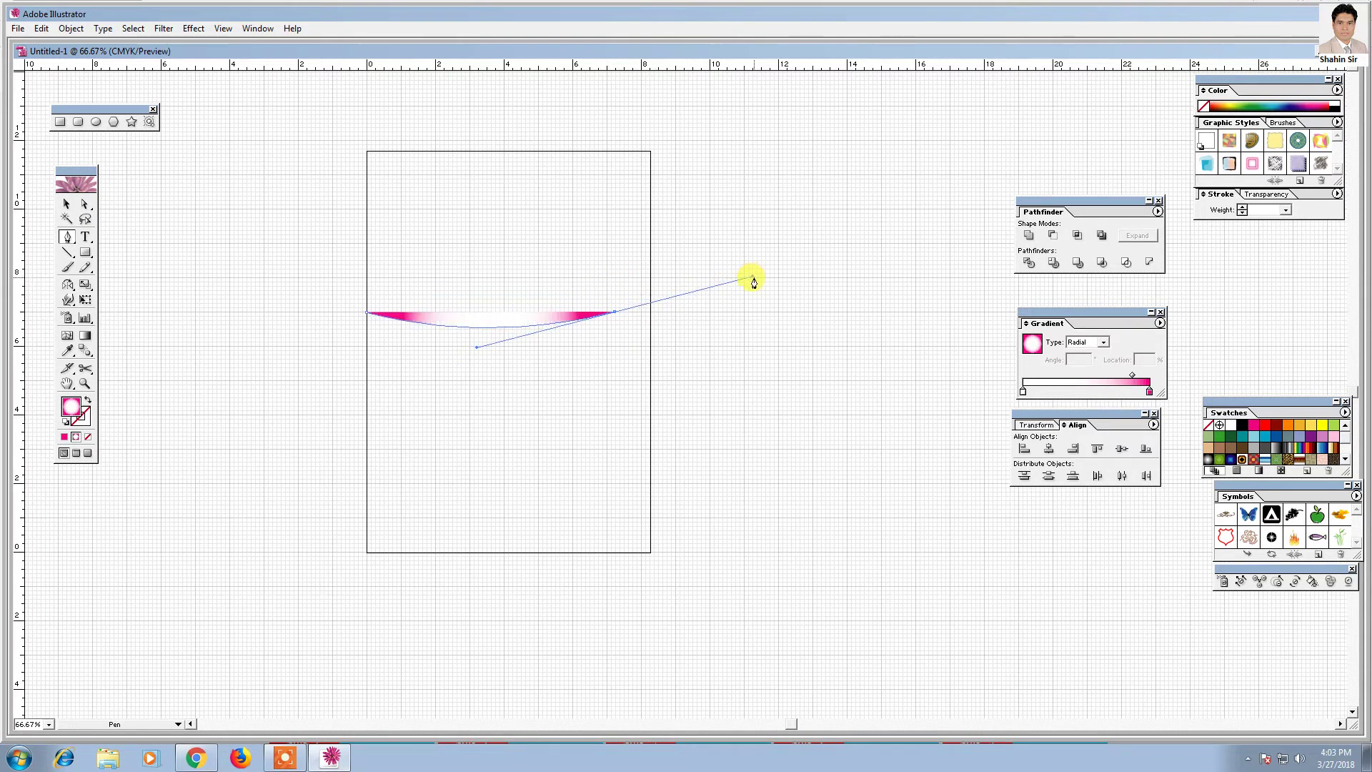
pyautogui.click(614, 311)
pyautogui.click(87, 436)
pyautogui.click(83, 420)
pyautogui.click(1243, 431)
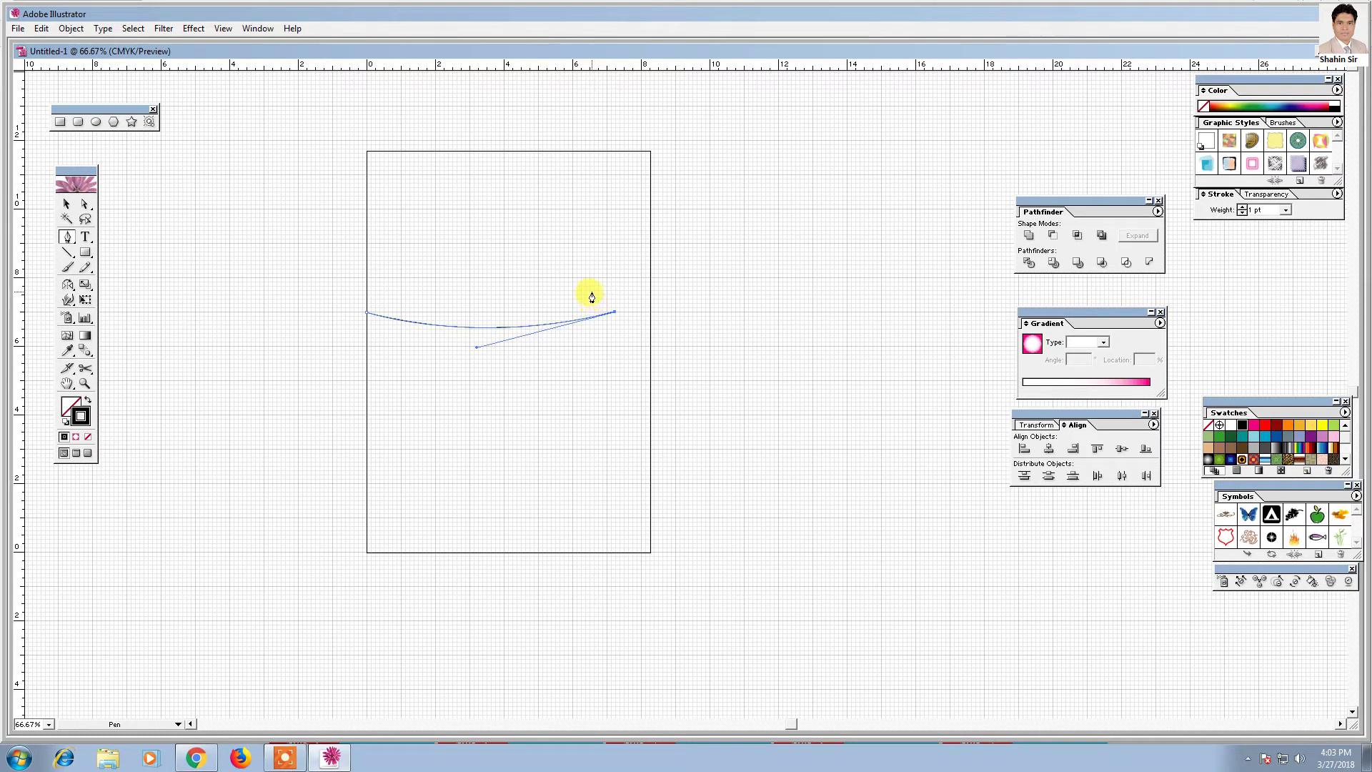
# - Add a small upward notch, then continue the next long curve rightward, zooming to 200%
pyautogui.moveTo(589, 281); pyautogui.dragTo(569, 275)
pyautogui.press('v')
pyautogui.hotkey('ctrl', '+')
pyautogui.hotkey('ctrl', '+')
pyautogui.hotkey('ctrl', '+')
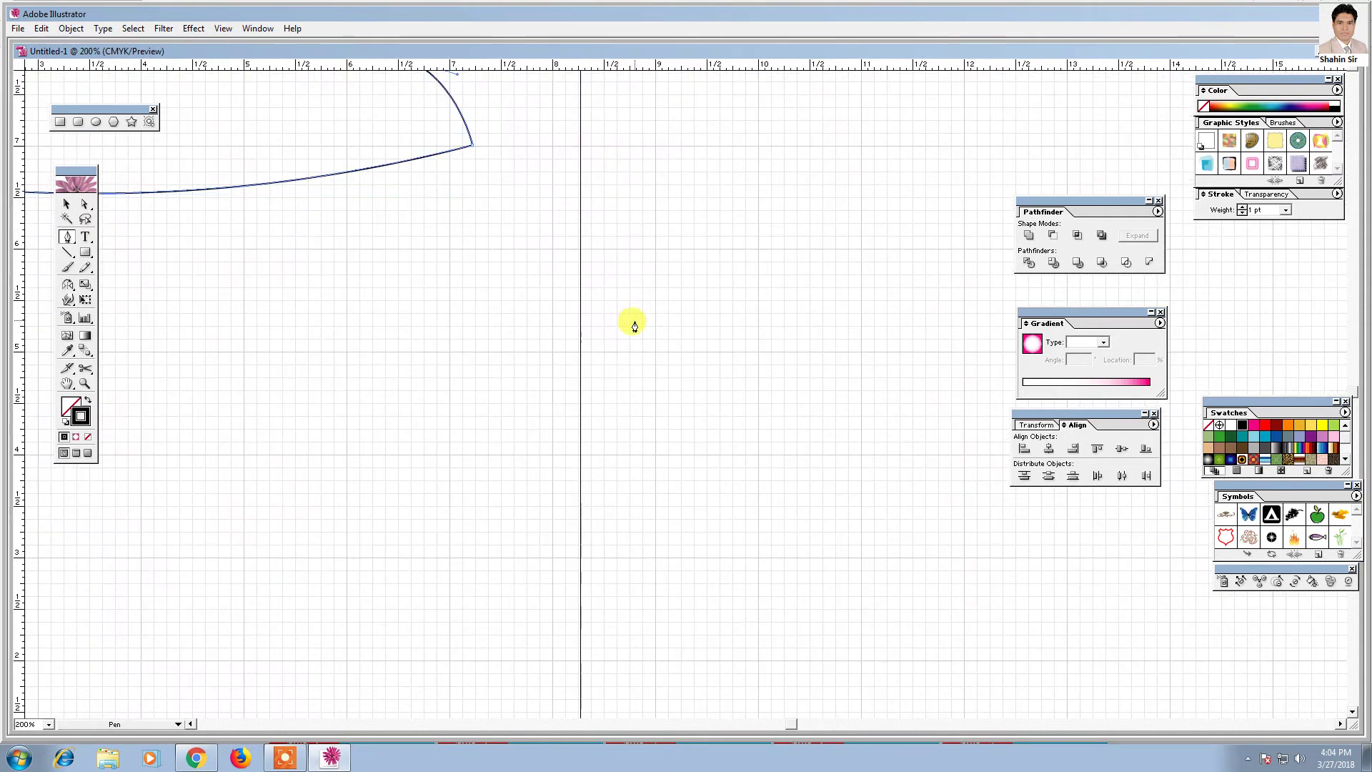
pyautogui.moveTo(433, 297); pyautogui.dragTo(817, 576)
pyautogui.press('p')
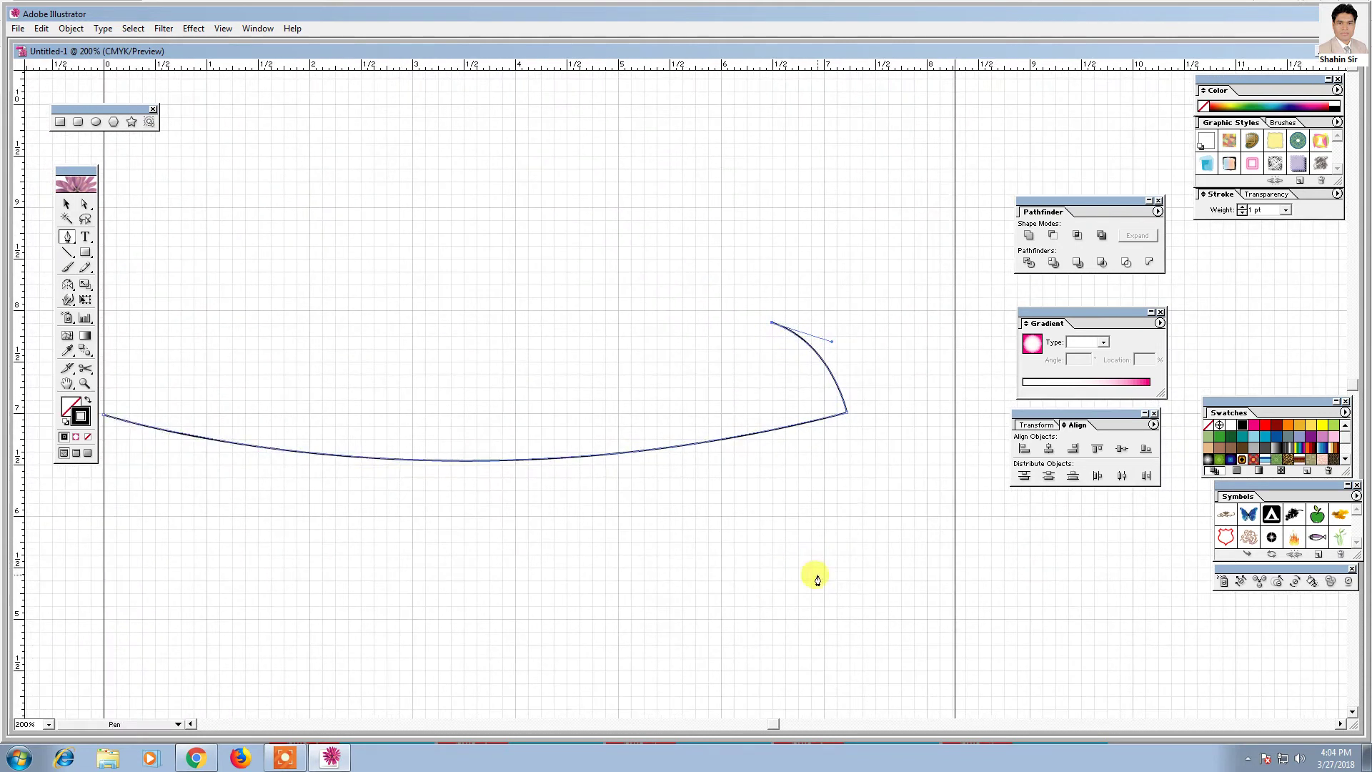
pyautogui.hotkey('ctrl', '-')
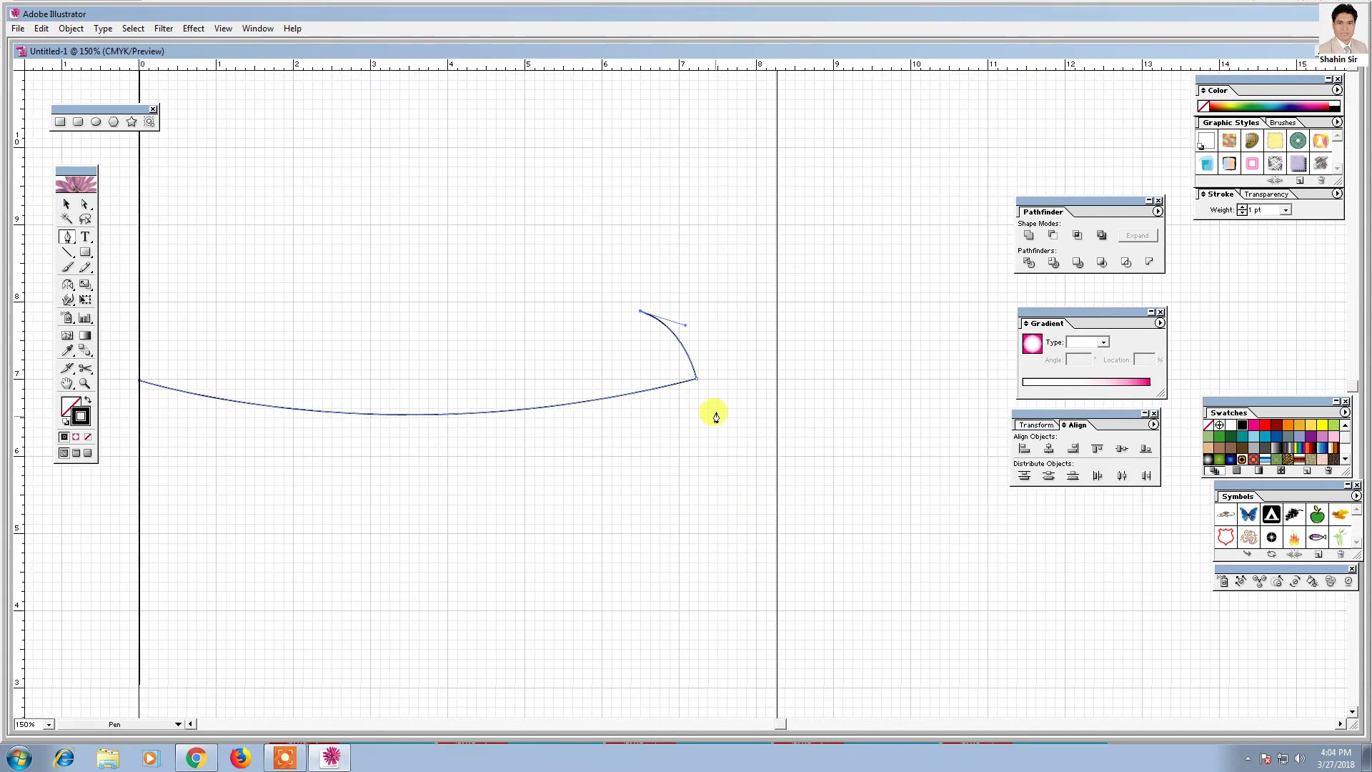
pyautogui.click(711, 303)
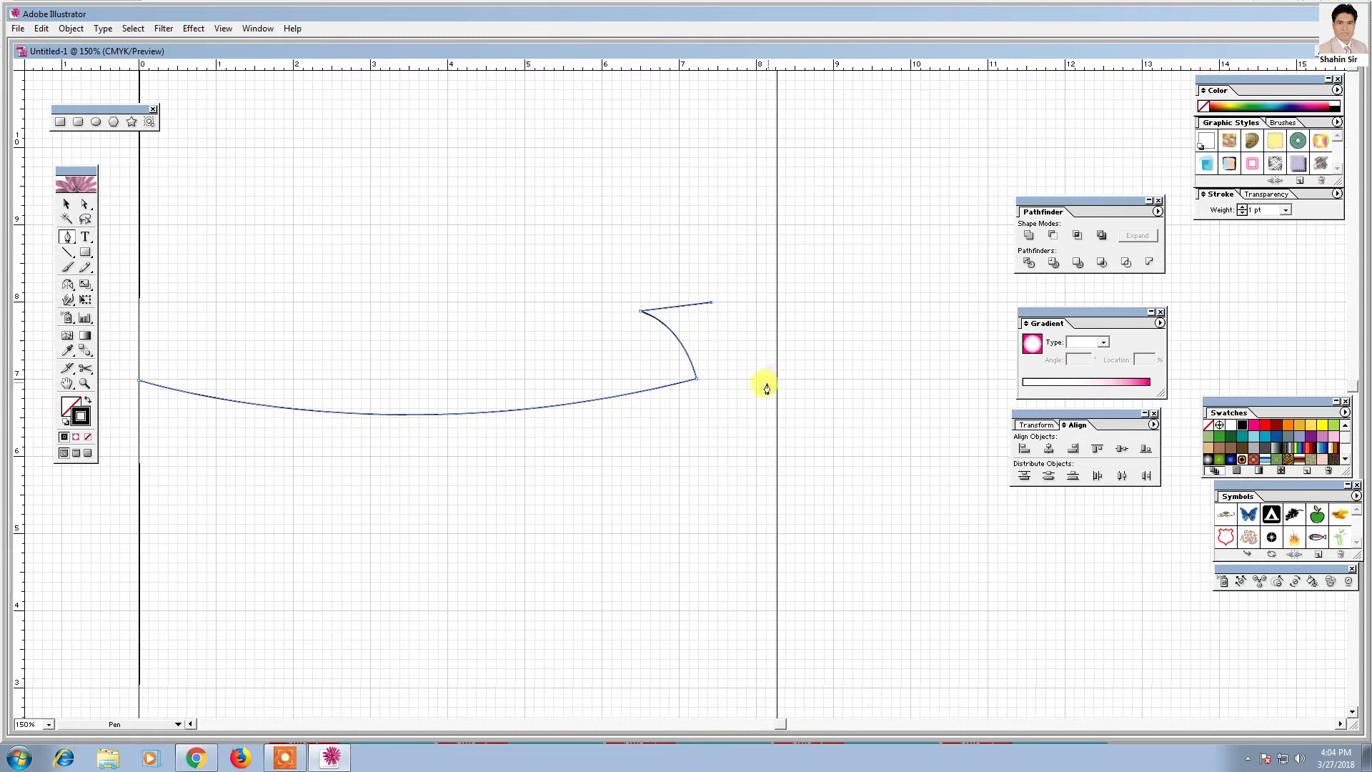
pyautogui.moveTo(740, 376); pyautogui.dragTo(746, 403)
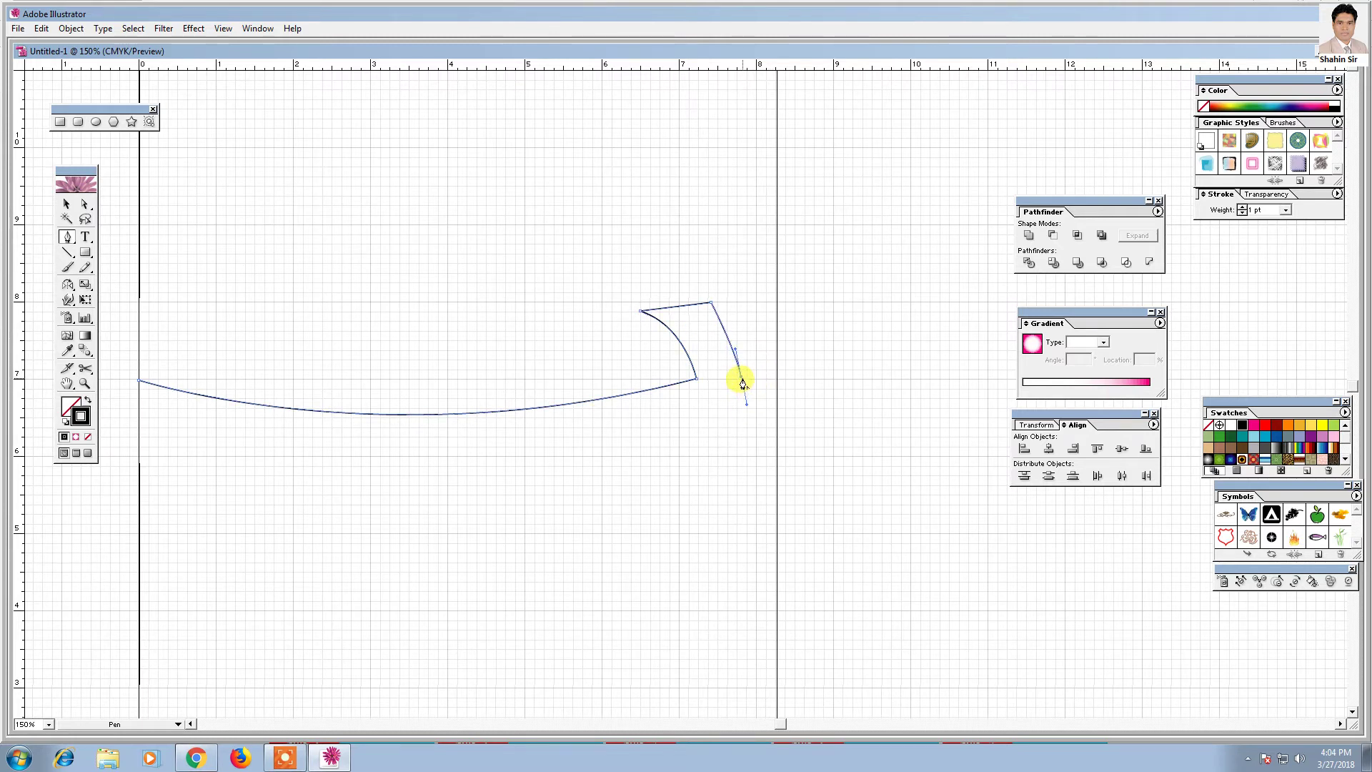
pyautogui.moveTo(848, 364); pyautogui.dragTo(614, 450)
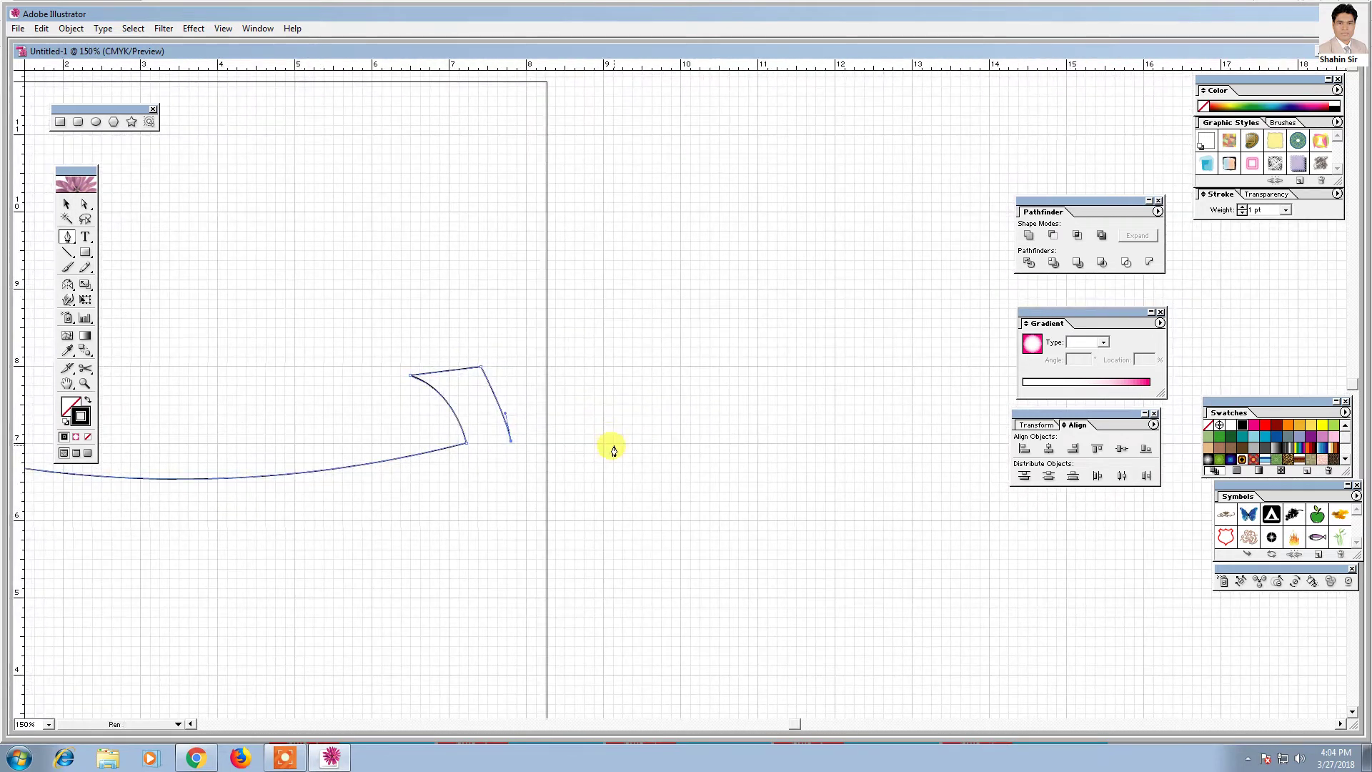
pyautogui.hotkey('ctrl', '-')
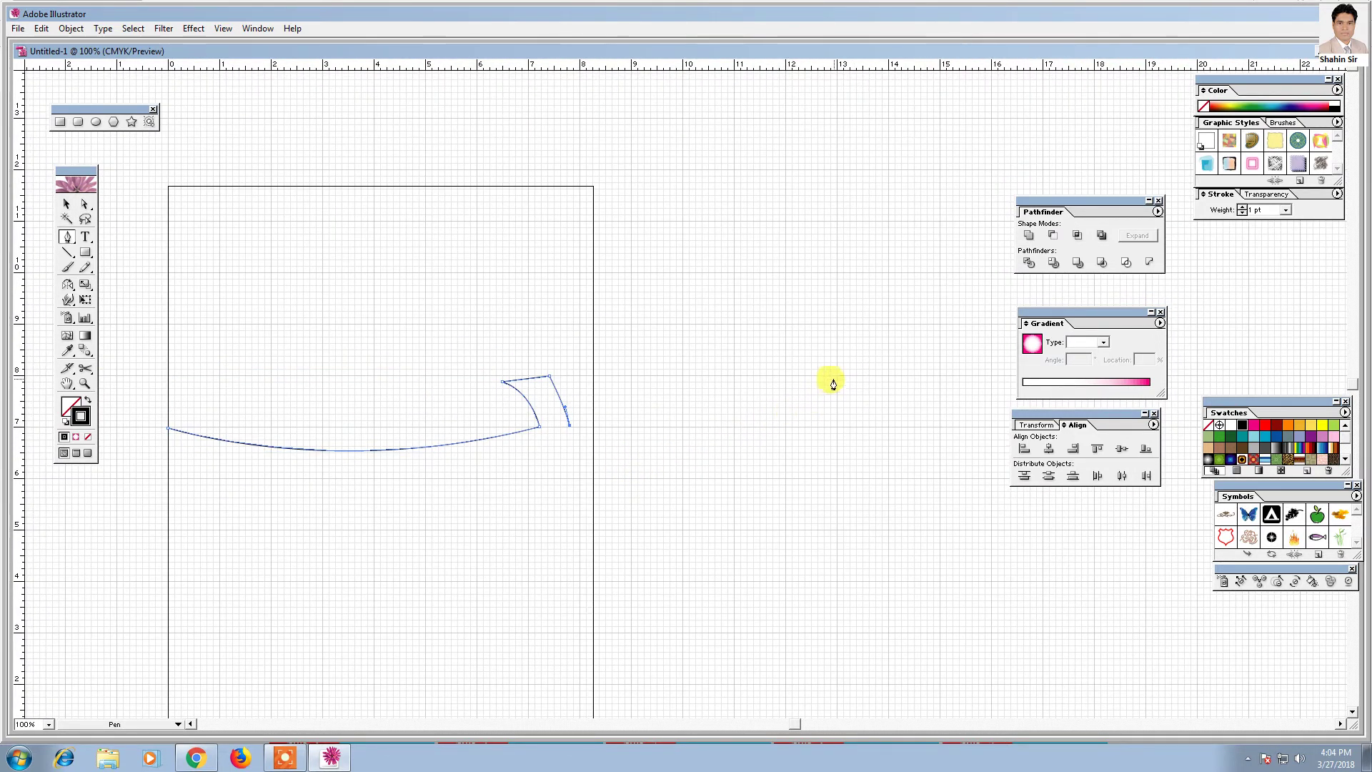
pyautogui.moveTo(816, 379)
pyautogui.mouseDown()
pyautogui.moveTo(945, 315)
pyautogui.moveTo(924, 297)
pyautogui.mouseUp()
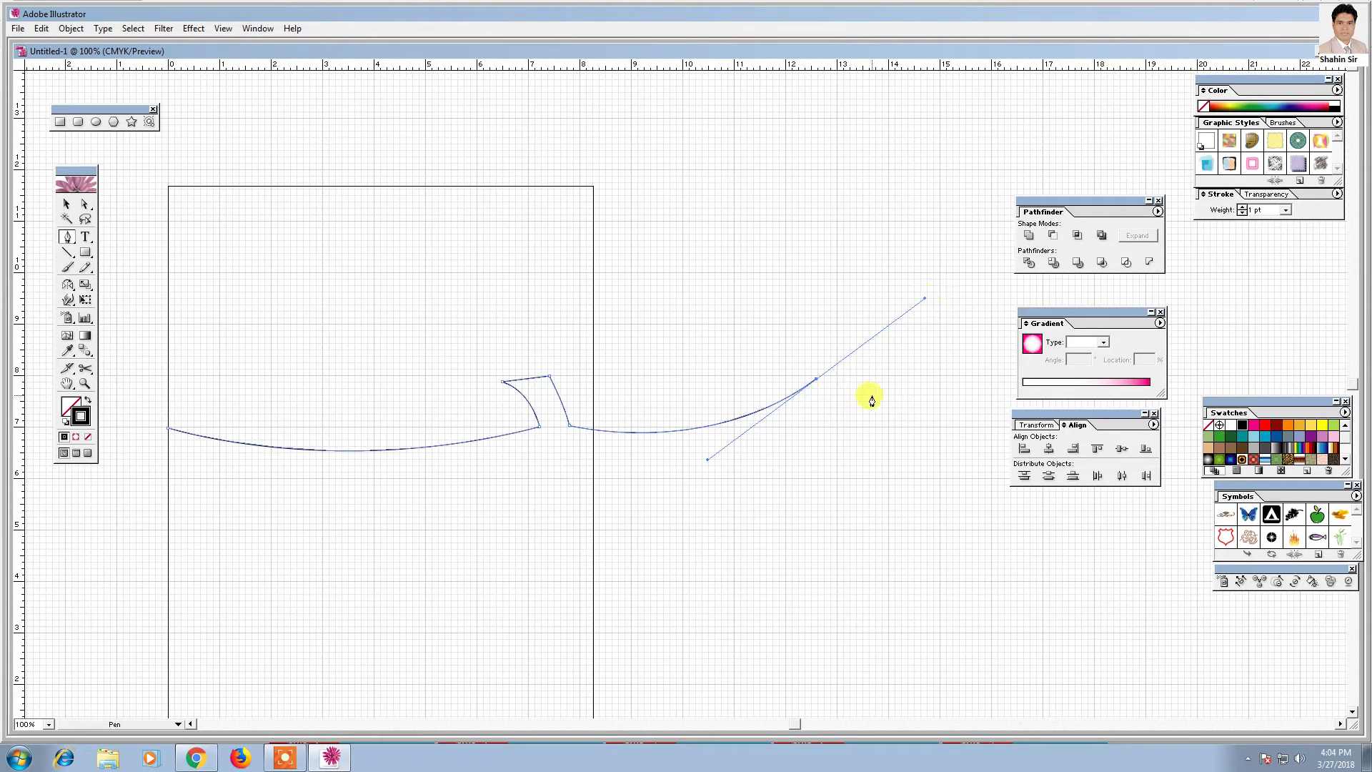
# - Curve the path down into a second notch and draw a long curve out to the branch tip
pyautogui.click(816, 379)
pyautogui.moveTo(783, 430); pyautogui.dragTo(765, 446)
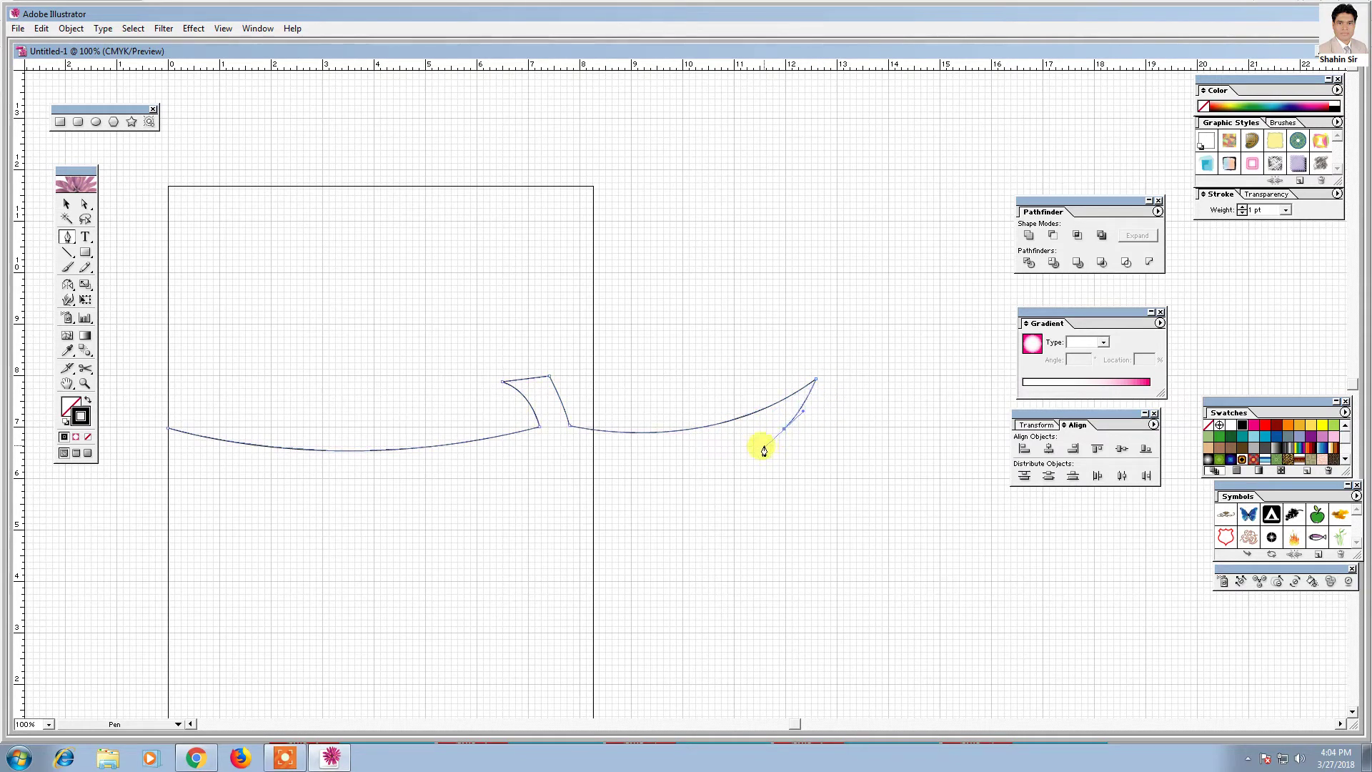
pyautogui.moveTo(867, 478); pyautogui.dragTo(708, 518)
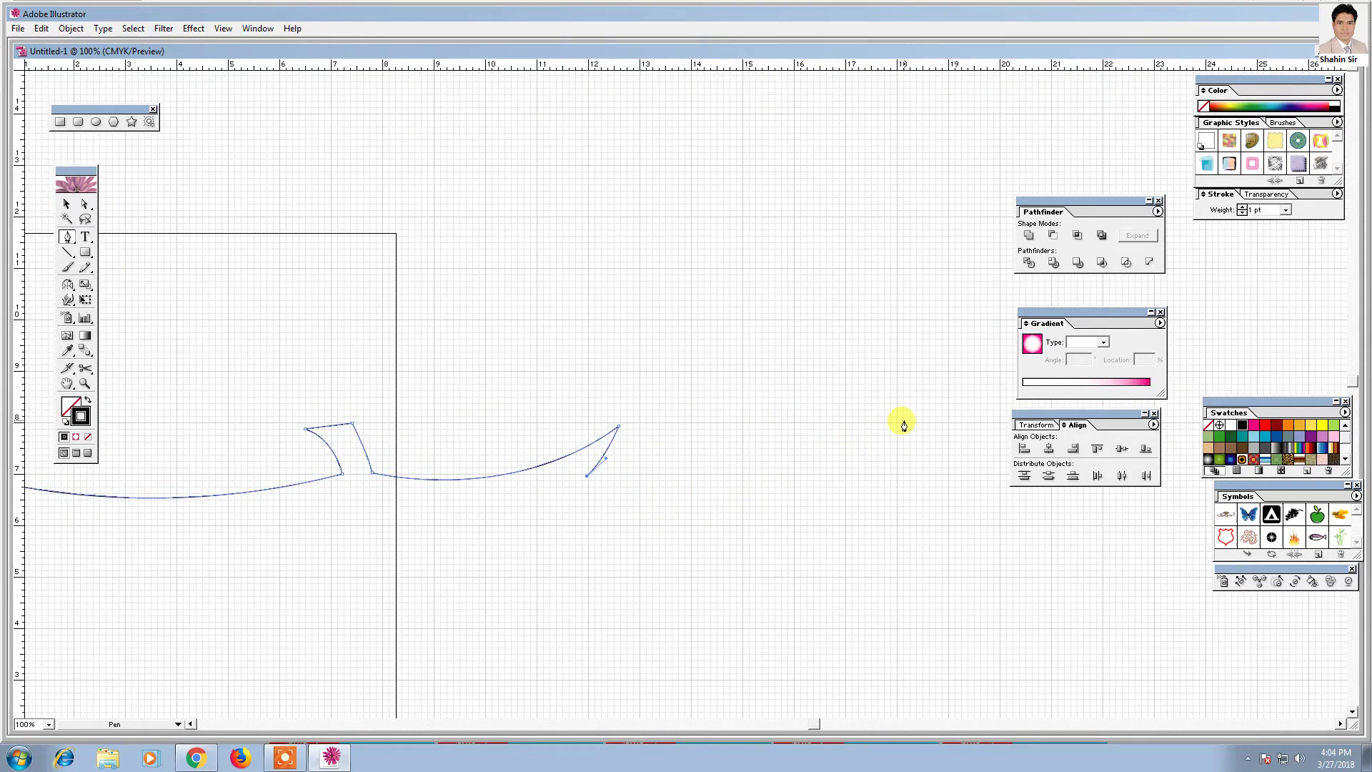
pyautogui.moveTo(897, 426); pyautogui.dragTo(987, 352)
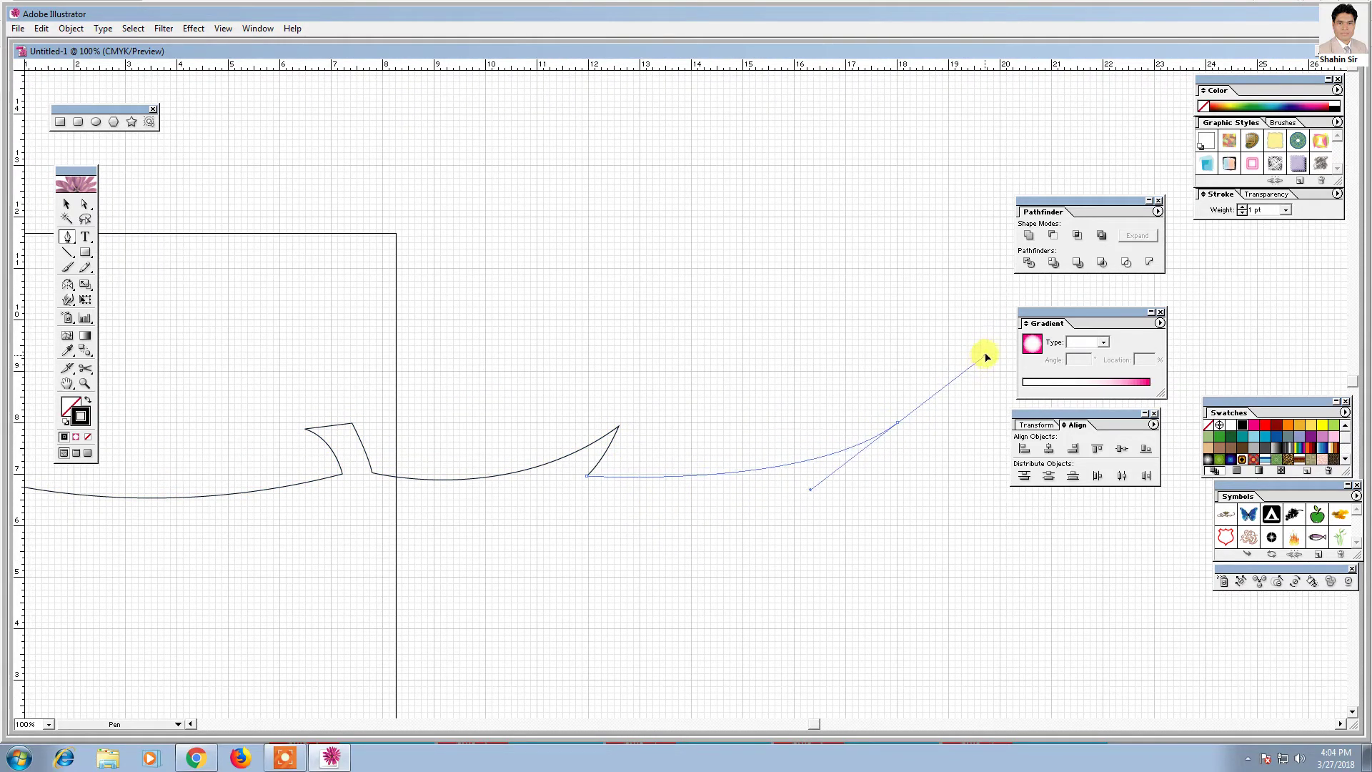
# - Make the branch tip a sharp corner and curve the path back underneath it
pyautogui.click(897, 425)
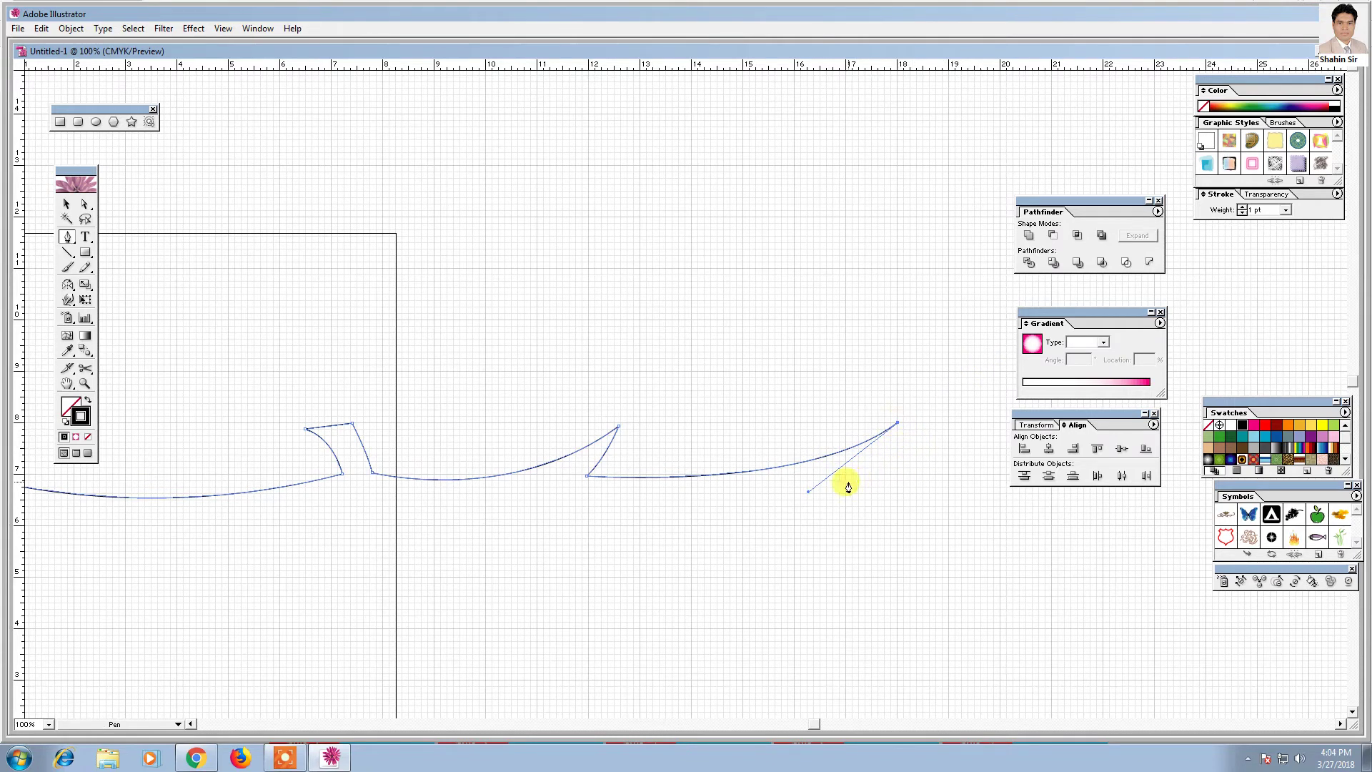
pyautogui.moveTo(845, 484); pyautogui.dragTo(805, 508)
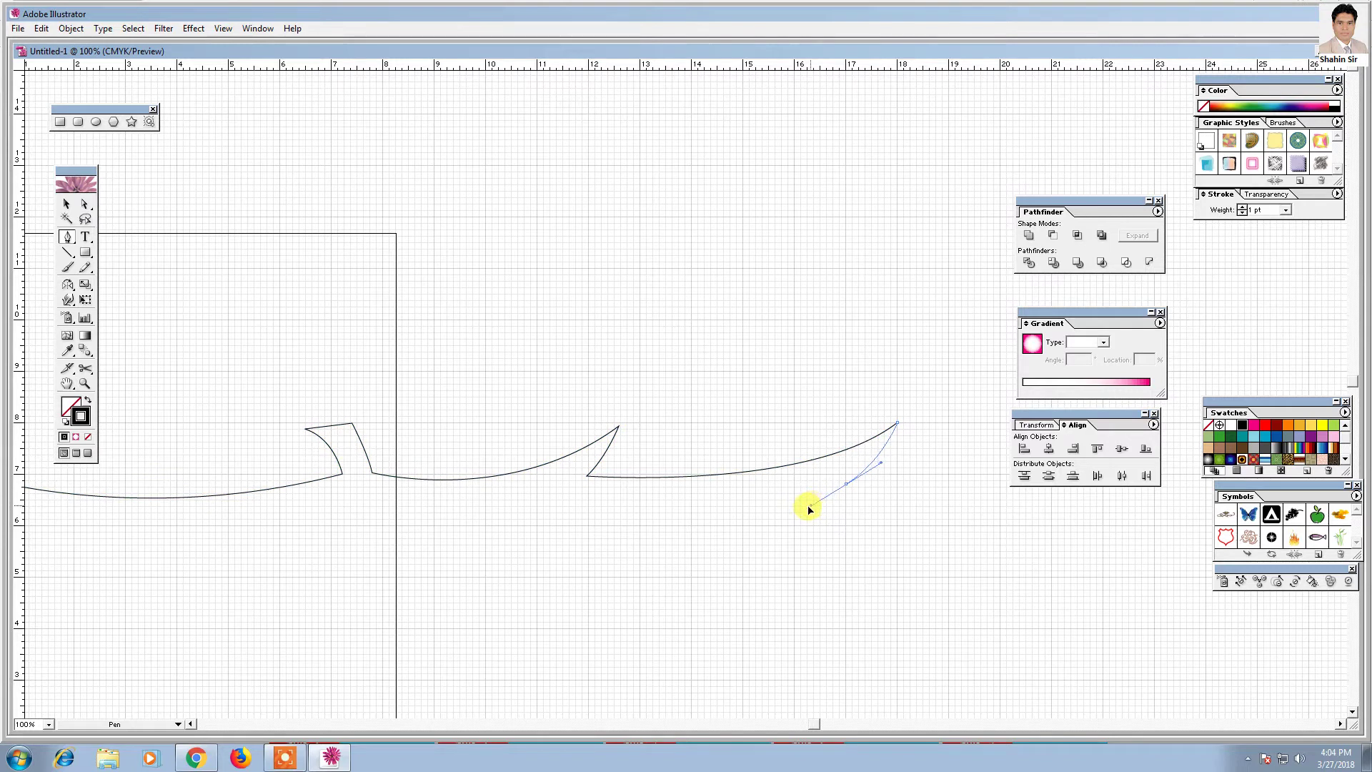
pyautogui.click(845, 483)
pyautogui.moveTo(833, 527)
pyautogui.mouseDown()
pyautogui.moveTo(873, 420)
pyautogui.moveTo(933, 444)
pyautogui.mouseUp()
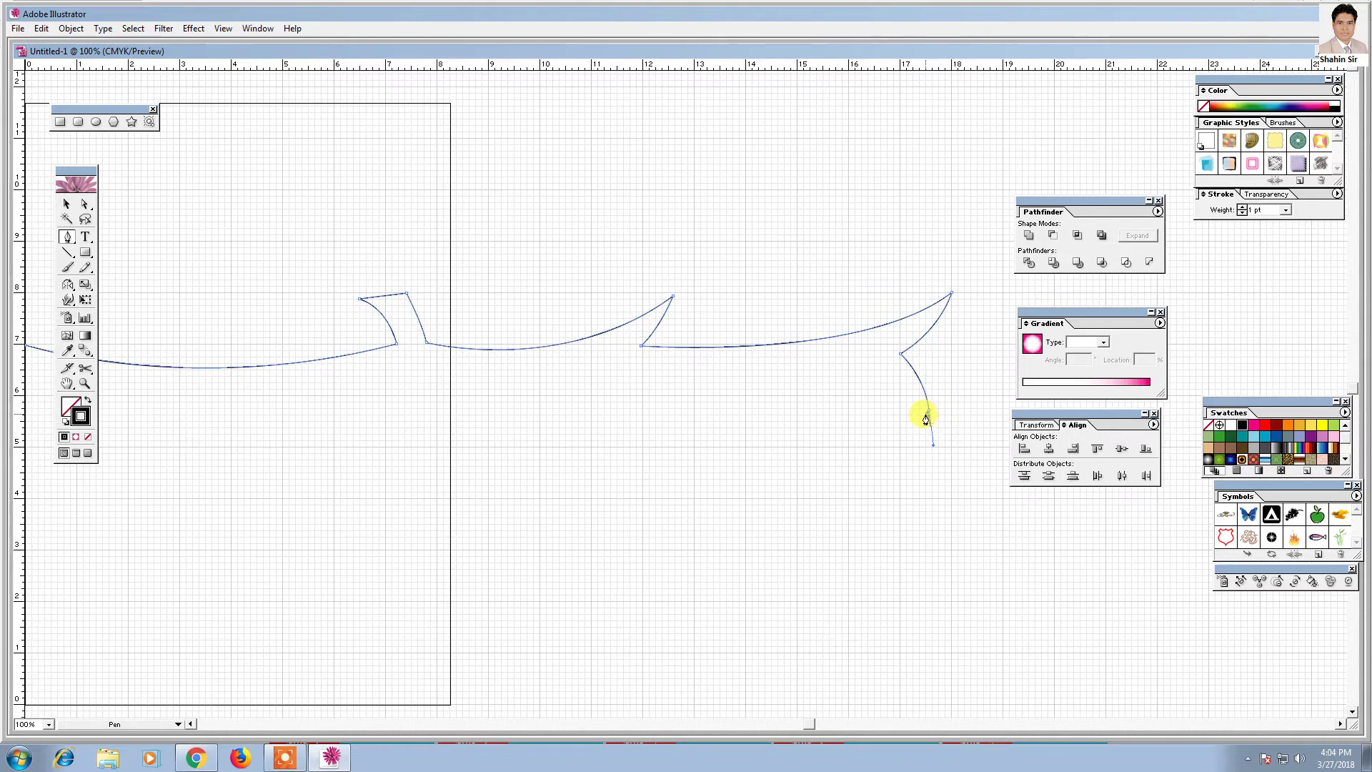
pyautogui.press('ctrl')
pyautogui.moveTo(70, 238)
pyautogui.mouseDown()
pyautogui.moveTo(44, 230)
pyautogui.moveTo(145, 243)
pyautogui.mouseUp()
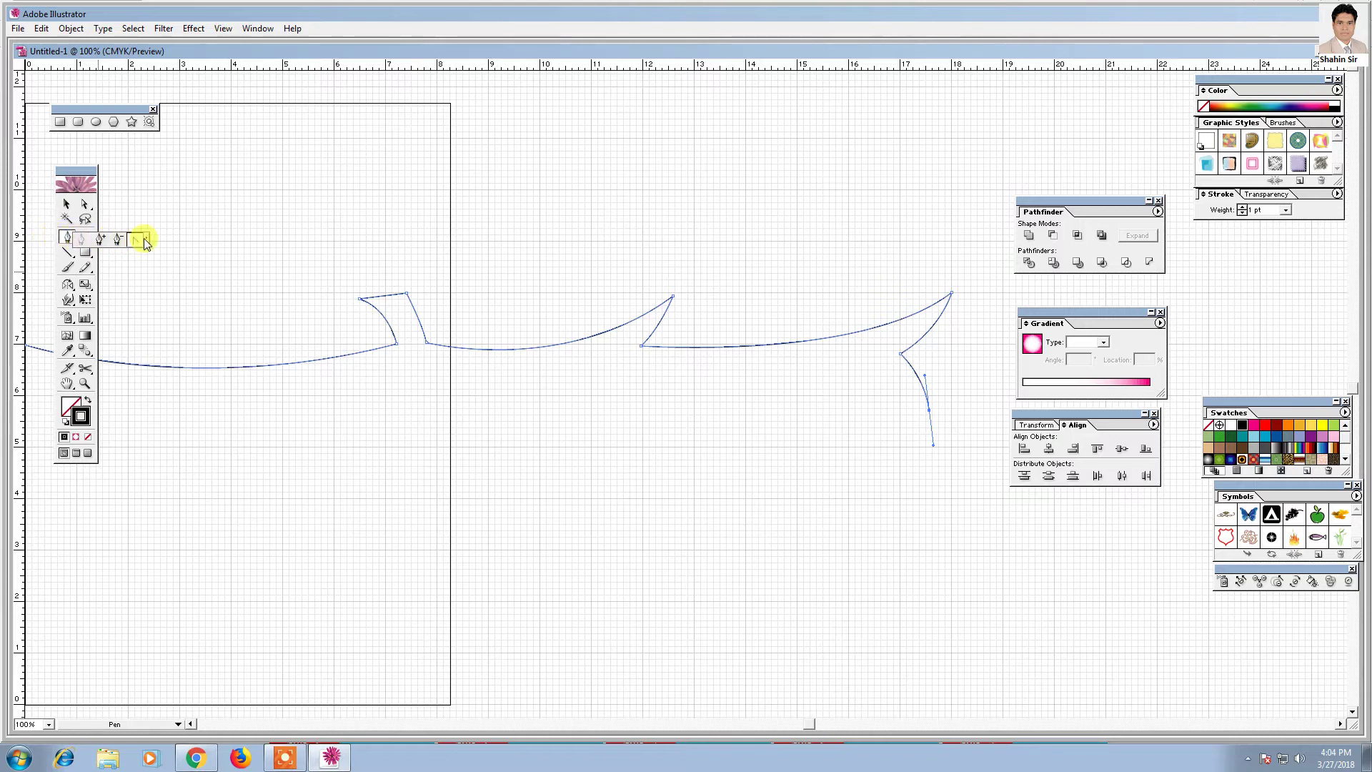
# - Draw the branch's lower edge back leftward with a pointed lower notch
pyautogui.moveTo(144, 243); pyautogui.dragTo(270, 149)
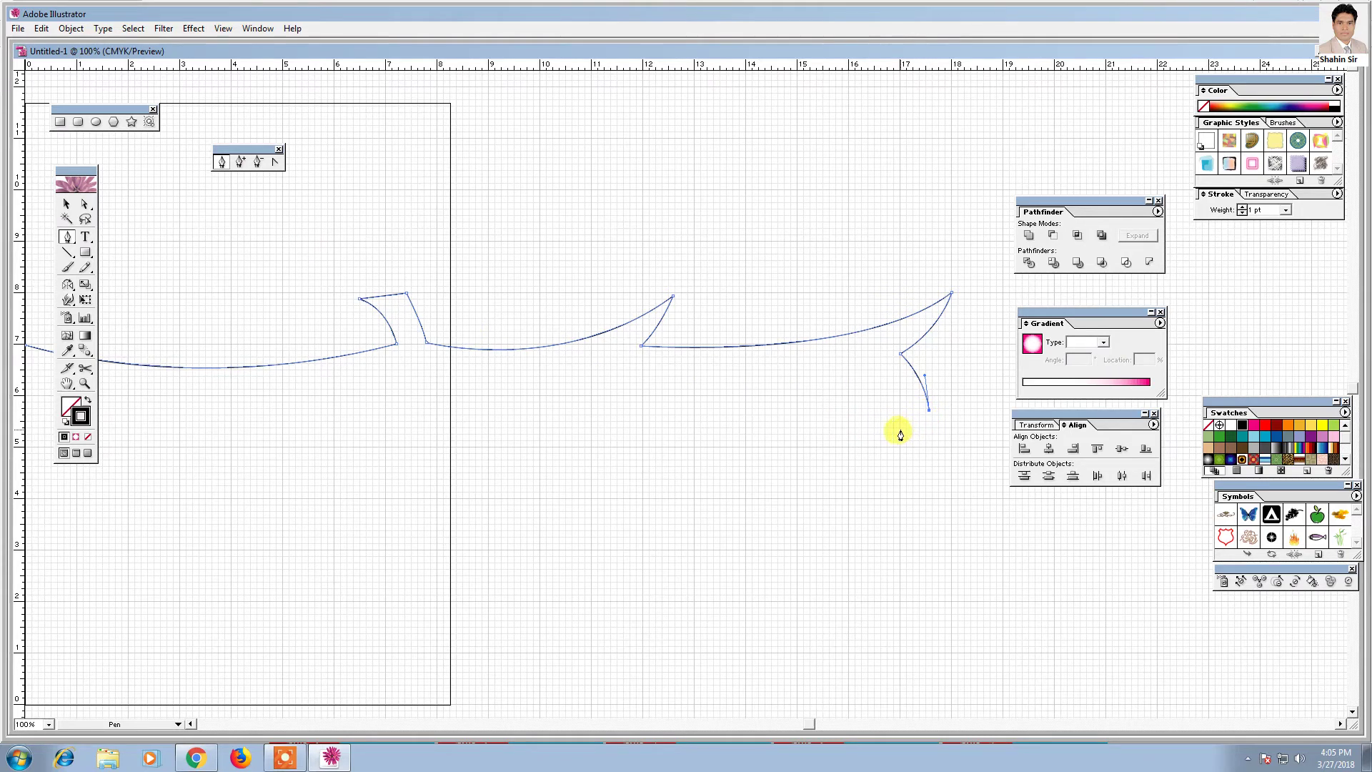
pyautogui.moveTo(650, 382); pyautogui.dragTo(392, 420)
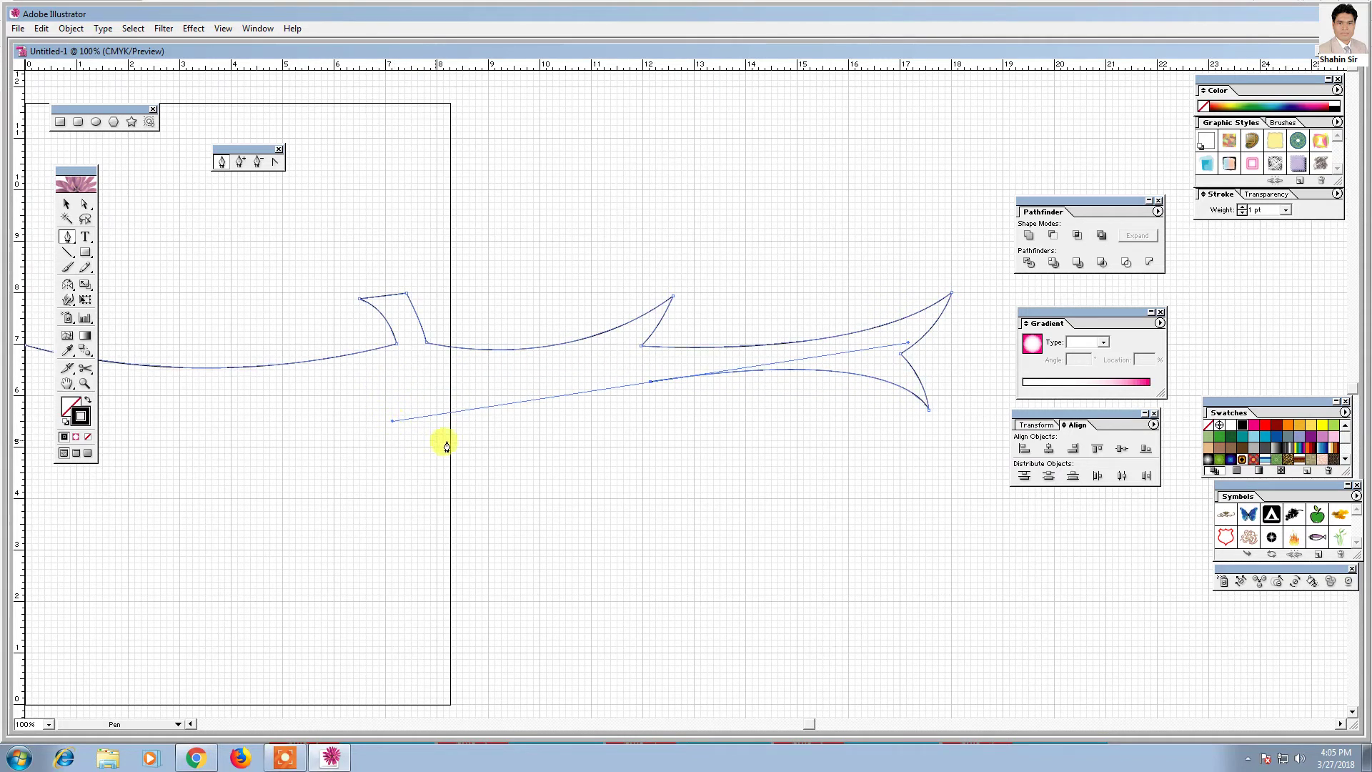
pyautogui.click(650, 384)
pyautogui.moveTo(673, 441); pyautogui.dragTo(685, 497)
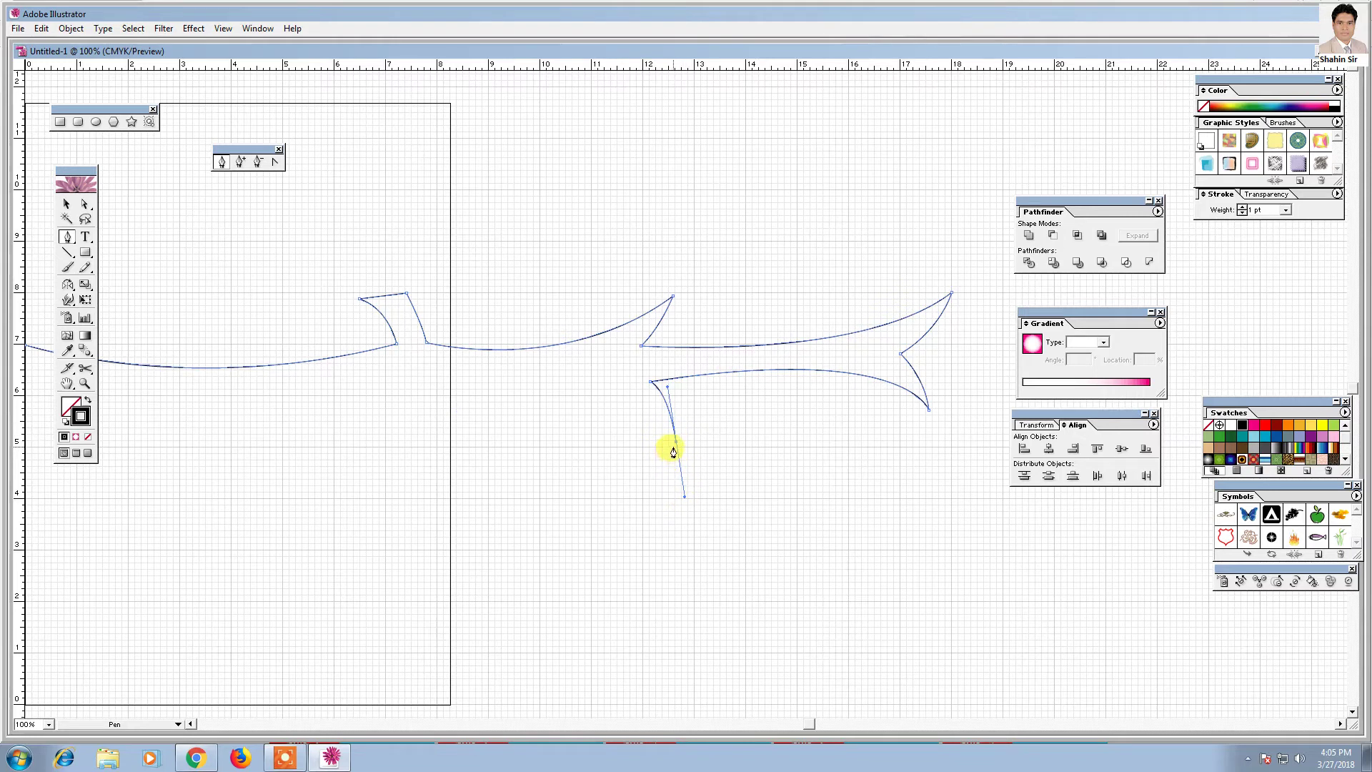
pyautogui.click(675, 443)
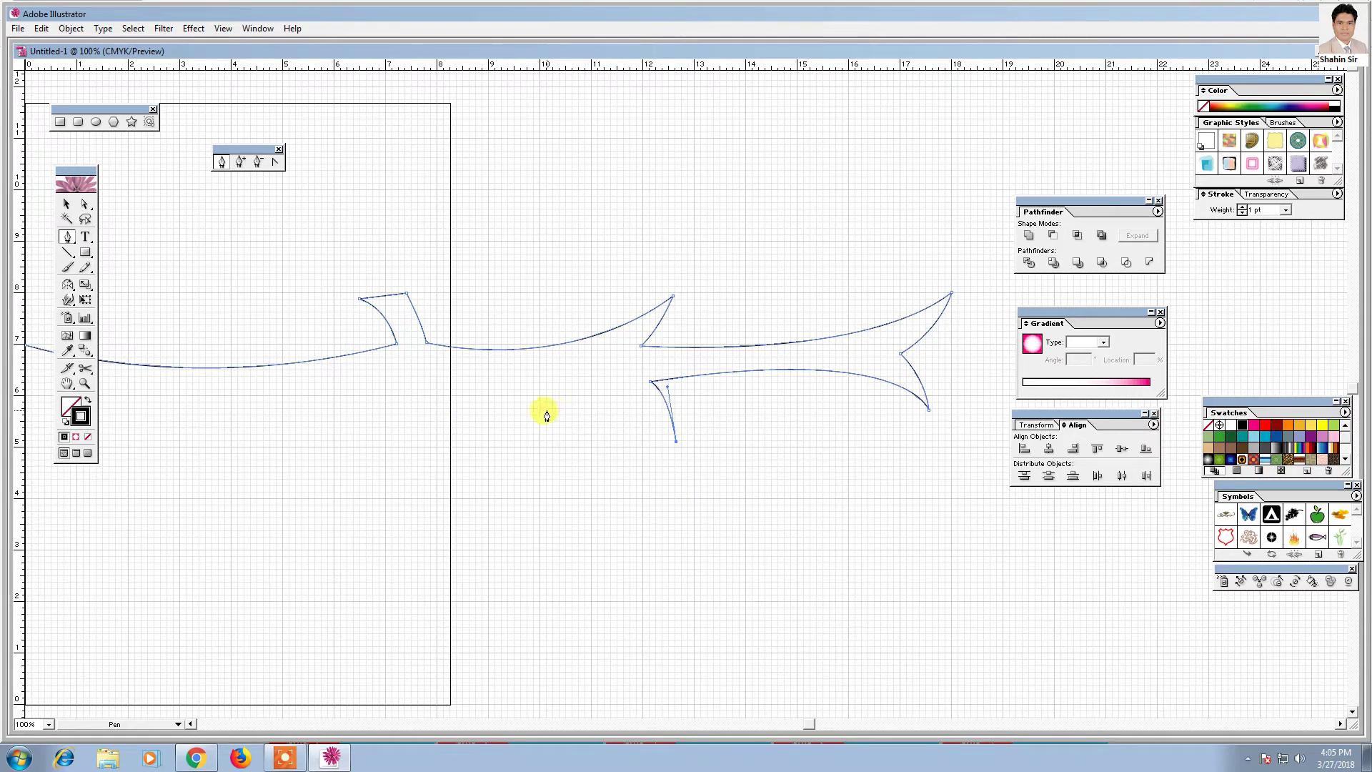
# - Add another lower notch and close the branch outline at its right end
pyautogui.moveTo(448, 406); pyautogui.dragTo(300, 440)
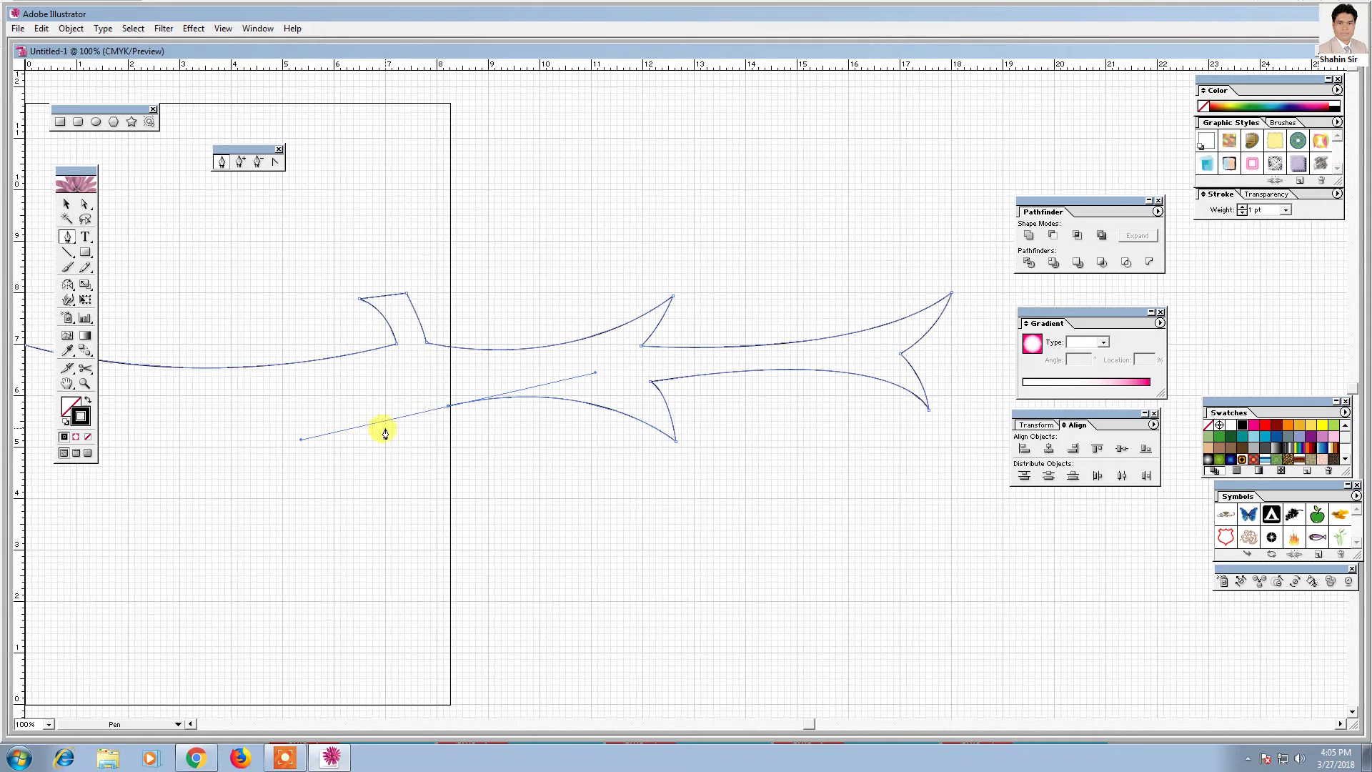
pyautogui.click(448, 406)
pyautogui.moveTo(468, 465); pyautogui.dragTo(468, 500)
pyautogui.click(468, 465)
pyautogui.moveTo(291, 454); pyautogui.dragTo(651, 487)
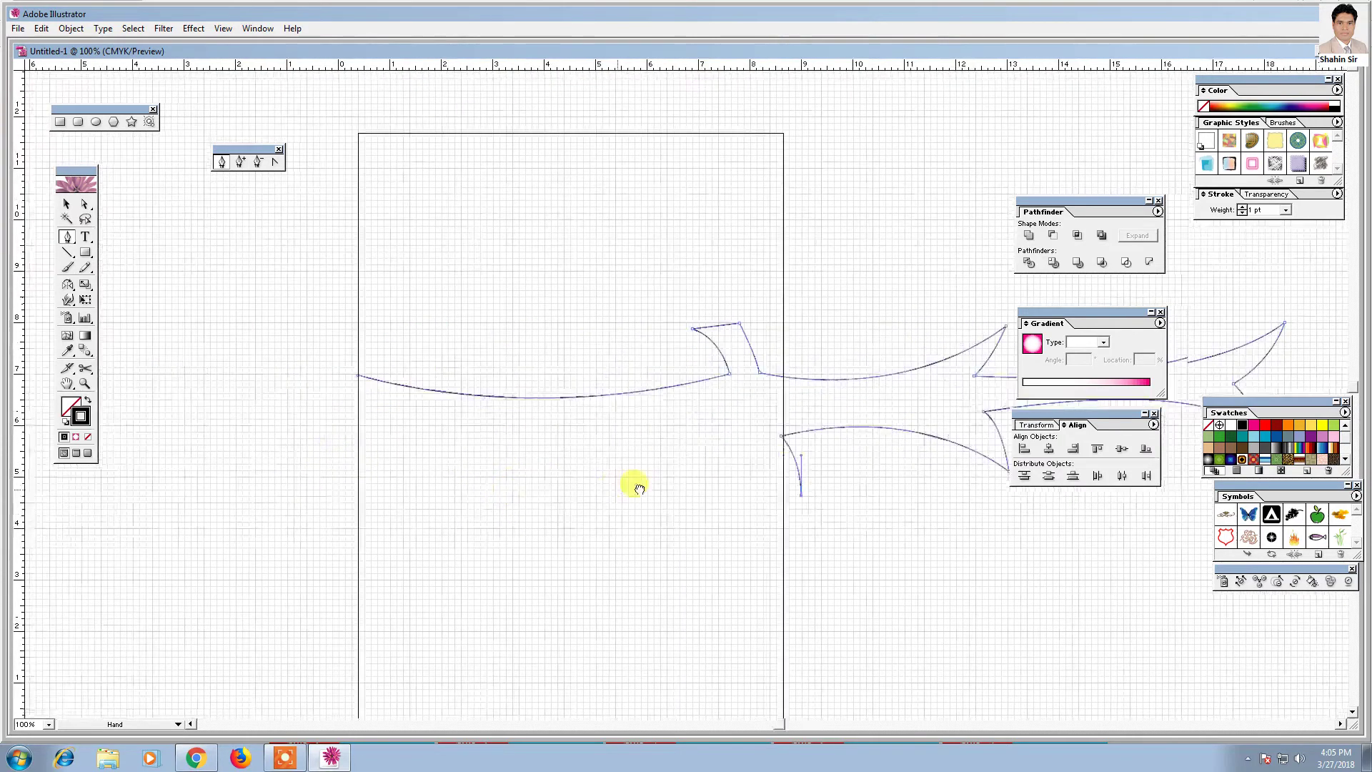
pyautogui.moveTo(385, 461)
pyautogui.mouseDown()
pyautogui.moveTo(22, 490)
pyautogui.moveTo(39, 500)
pyautogui.moveTo(72, 474)
pyautogui.mouseUp()
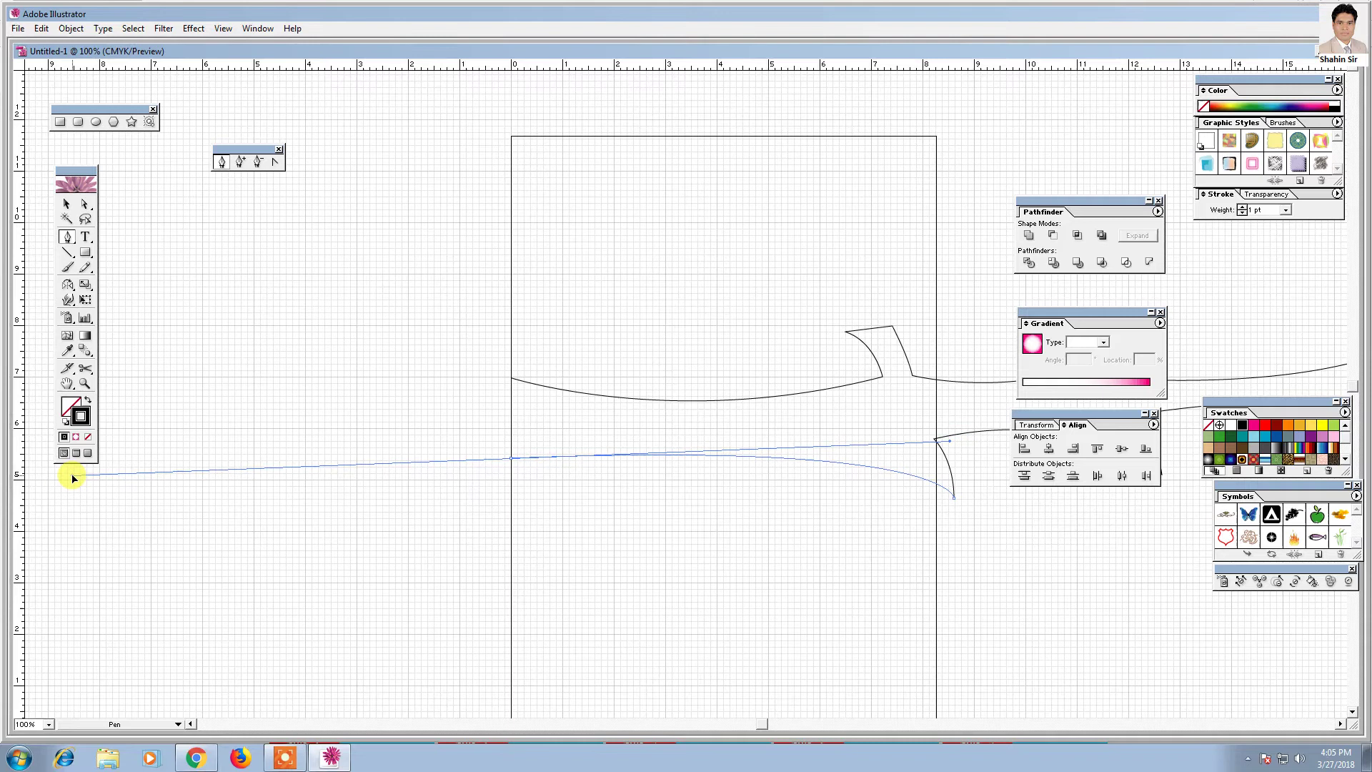
pyautogui.click(510, 461)
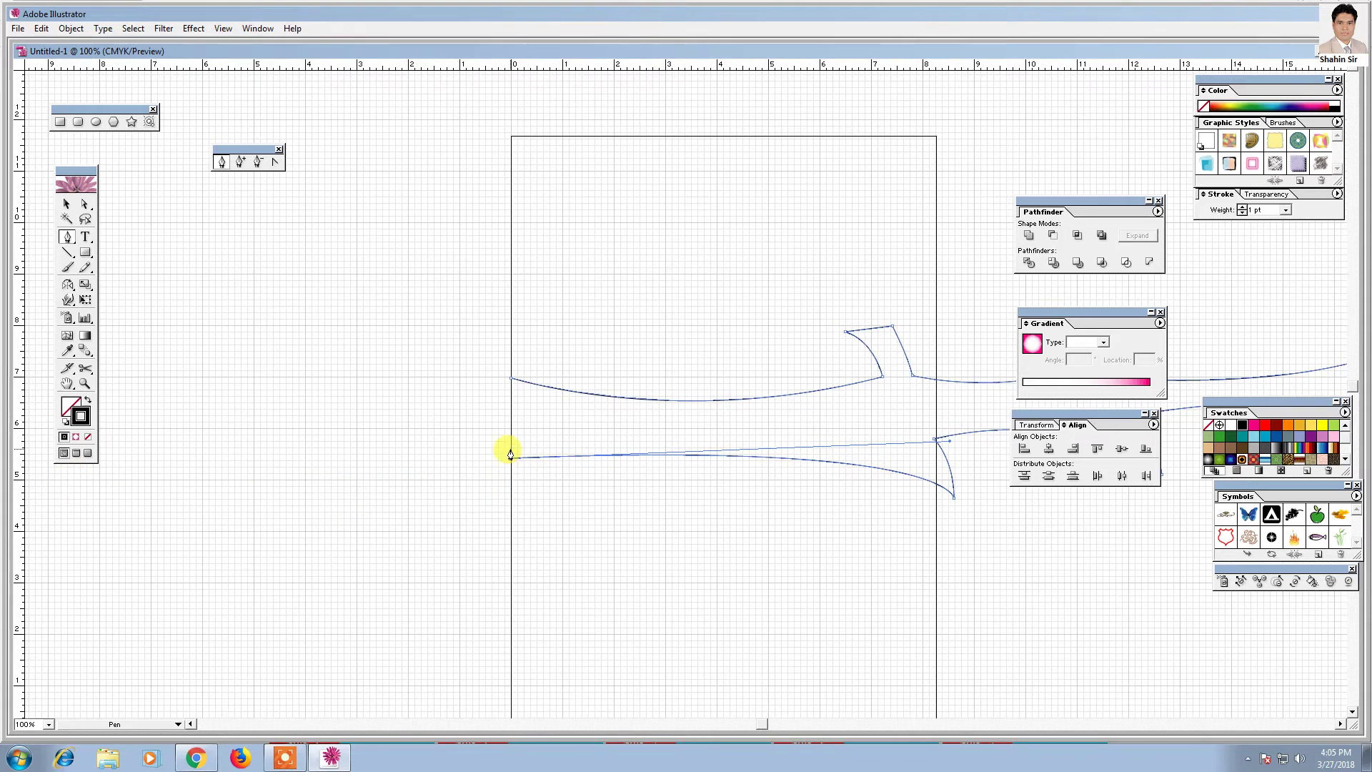
pyautogui.click(510, 378)
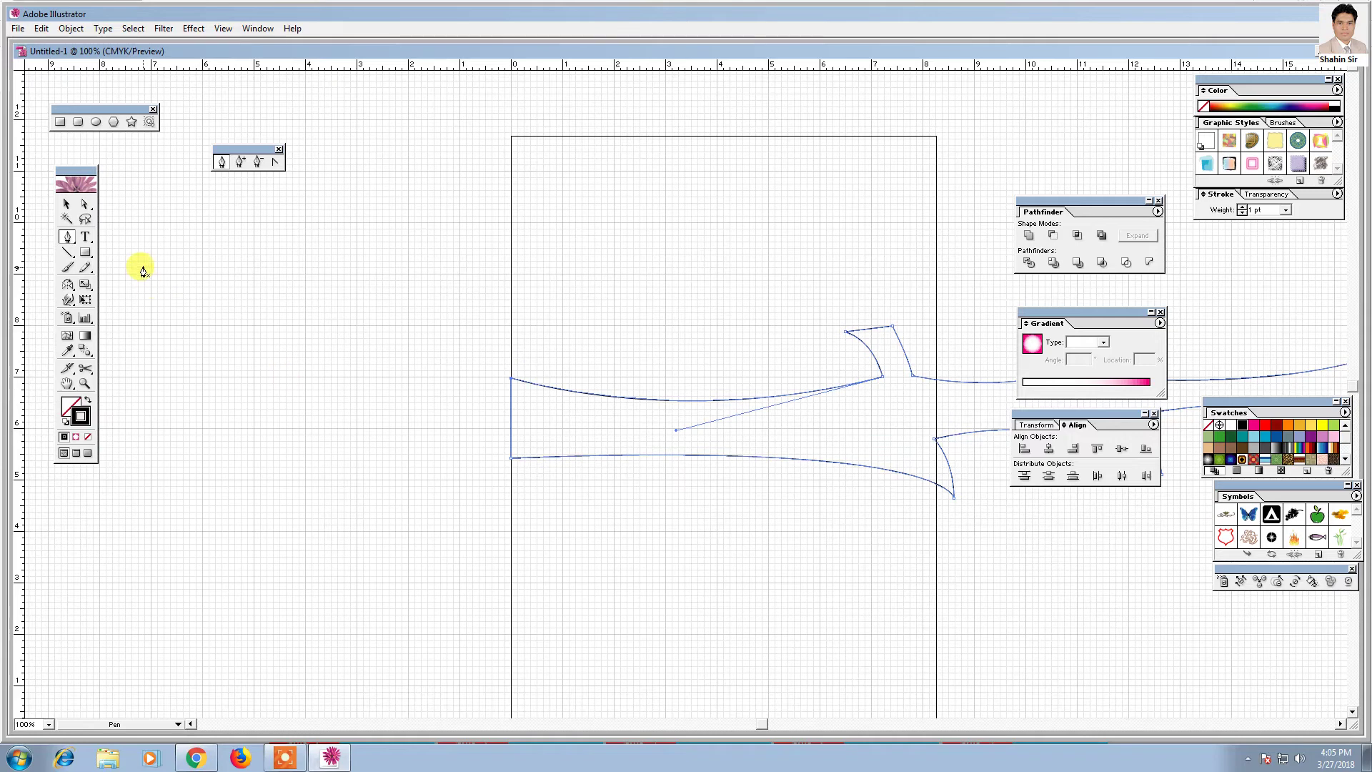
pyautogui.click(64, 205)
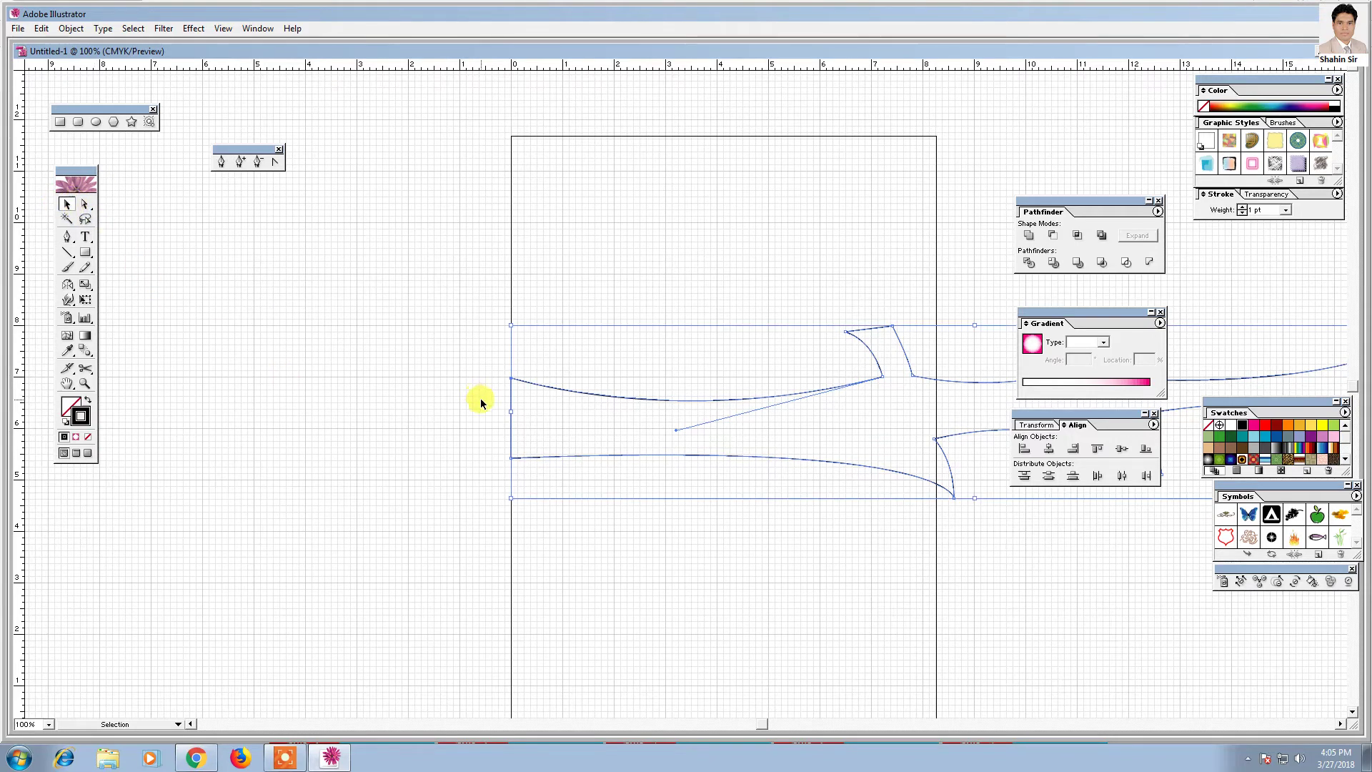
# - Select the whole branch and fill it with dark grey
pyautogui.hotkey('ctrl', 'a')
pyautogui.hotkey('ctrl', '-')
pyautogui.click(622, 530)
pyautogui.moveTo(622, 530); pyautogui.dragTo(324, 517)
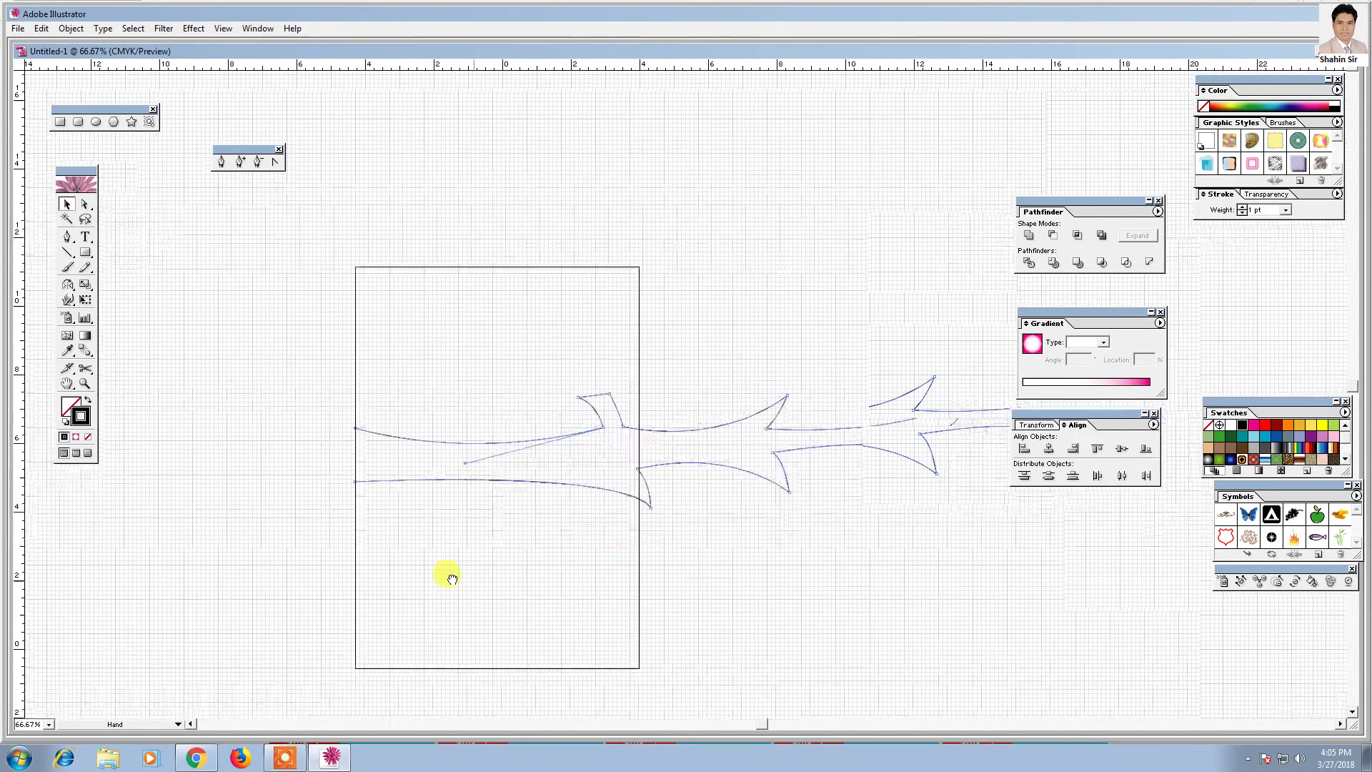
pyautogui.moveTo(361, 314); pyautogui.dragTo(446, 406)
pyautogui.click(69, 404)
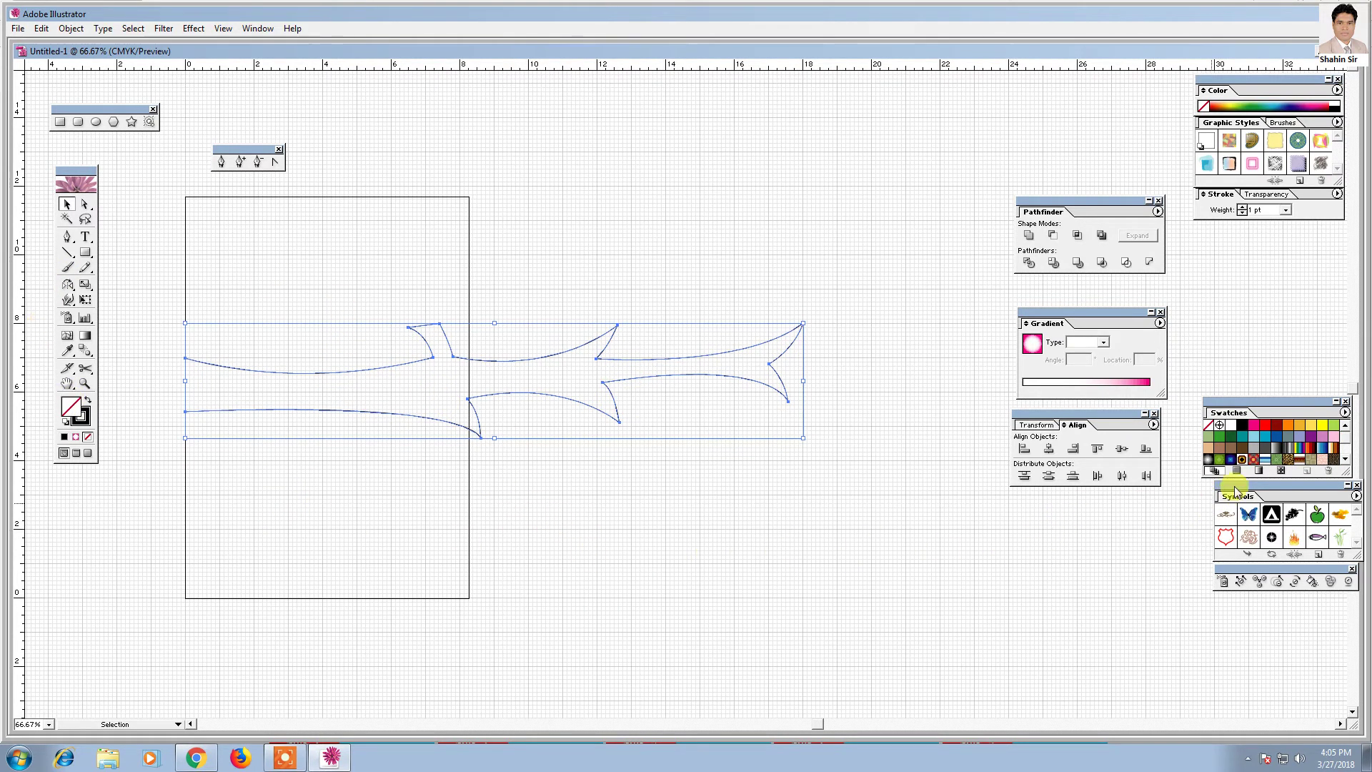
pyautogui.click(1241, 451)
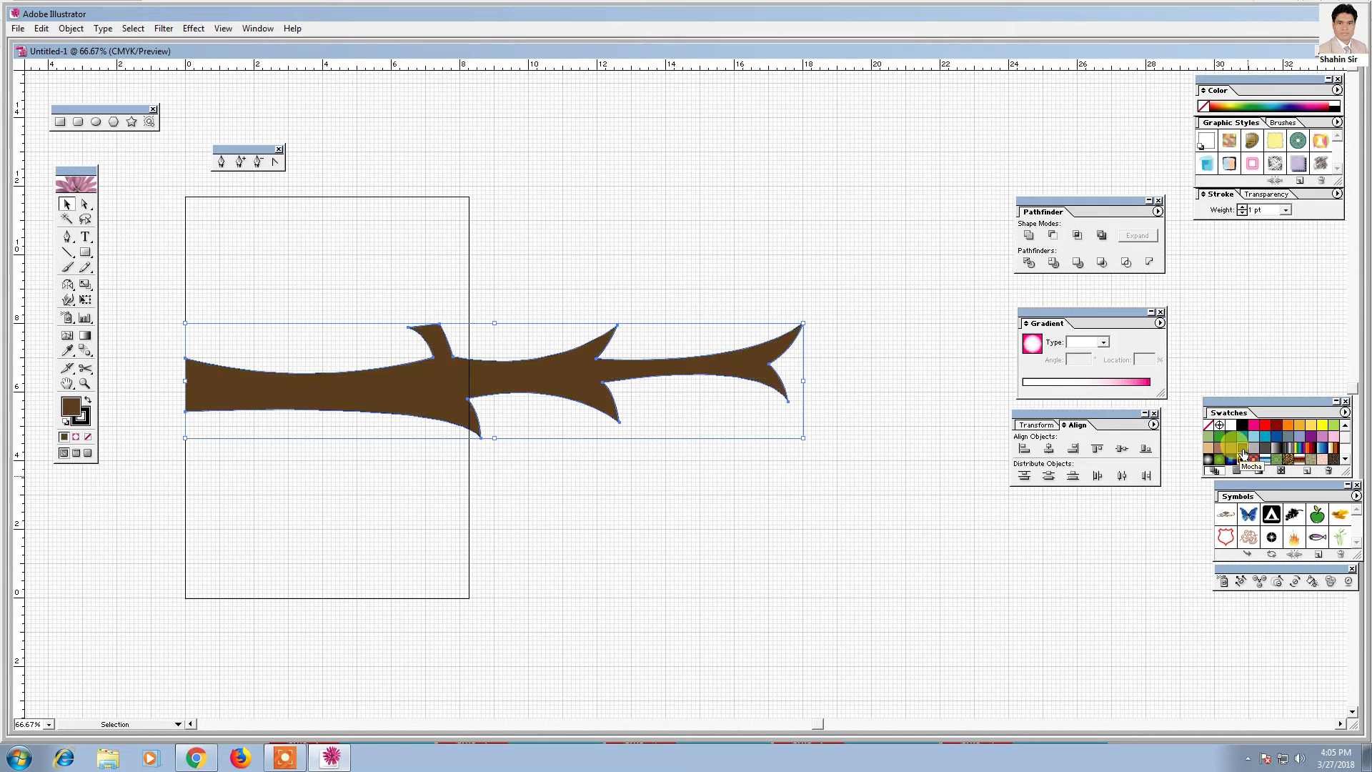
pyautogui.click(1256, 447)
pyautogui.click(950, 483)
# - Remove the outline stroke from the branch
pyautogui.moveTo(489, 500); pyautogui.dragTo(554, 492)
pyautogui.click(365, 375)
pyautogui.click(87, 437)
pyautogui.click(179, 456)
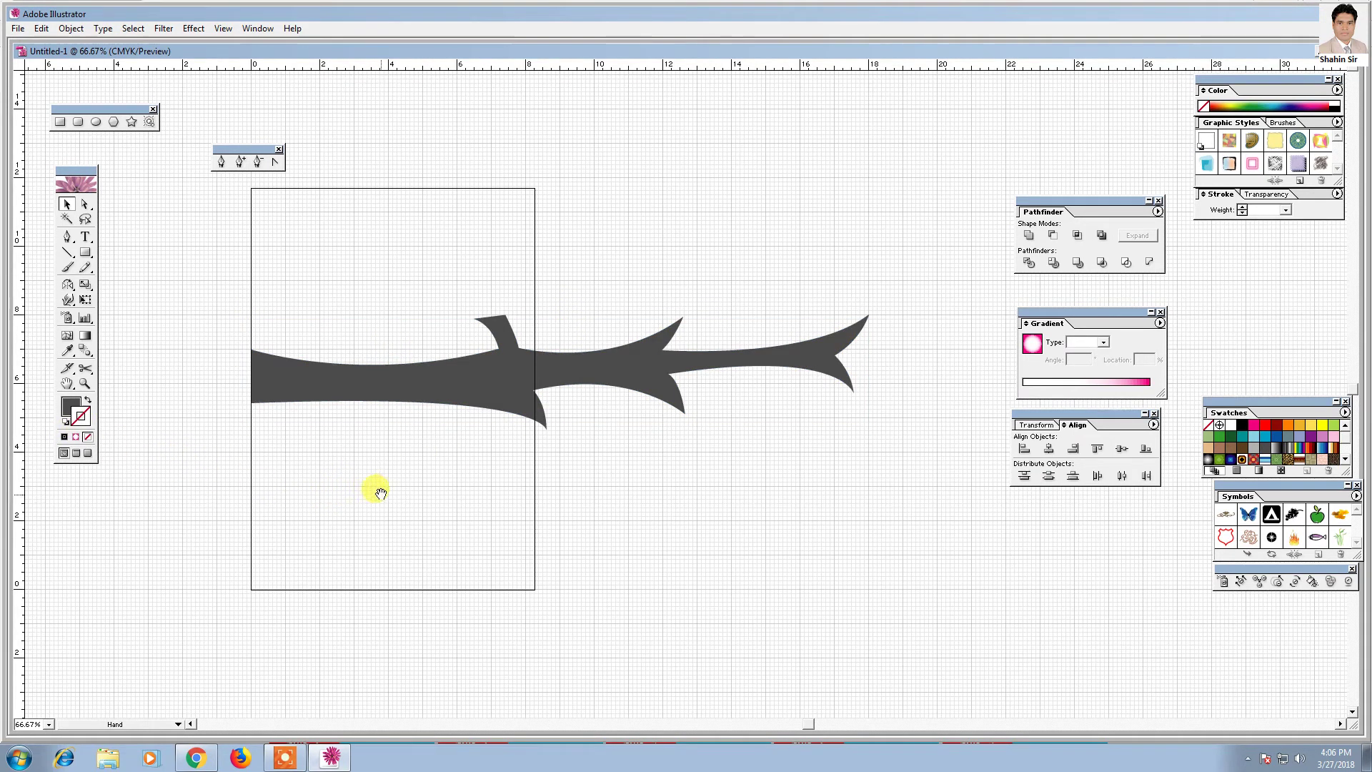
pyautogui.moveTo(403, 494)
pyautogui.mouseDown()
pyautogui.moveTo(416, 453)
pyautogui.moveTo(546, 490)
pyautogui.moveTo(633, 429)
pyautogui.moveTo(606, 450)
pyautogui.mouseUp()
# - Restore the branch to a dark grey fill with no stroke after a fill/stroke swap
pyautogui.click(638, 357)
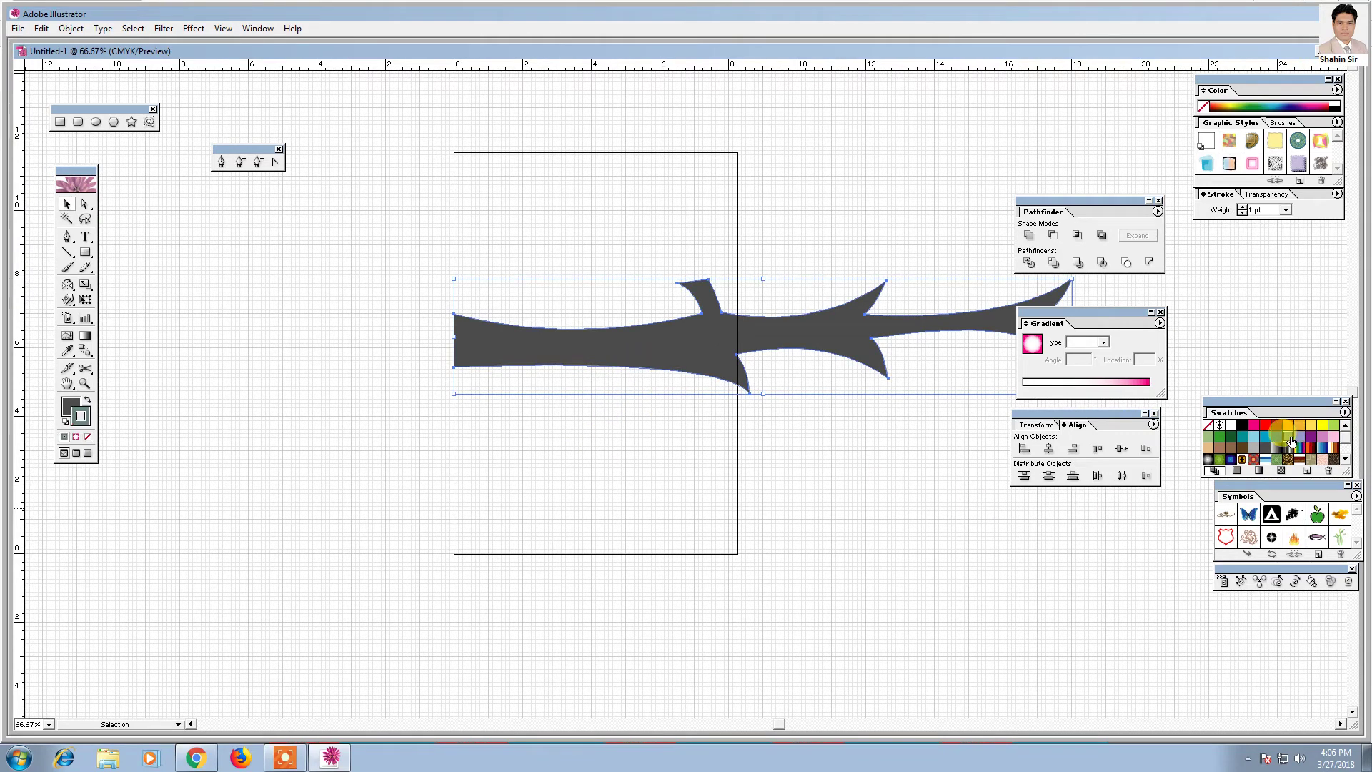
pyautogui.click(87, 402)
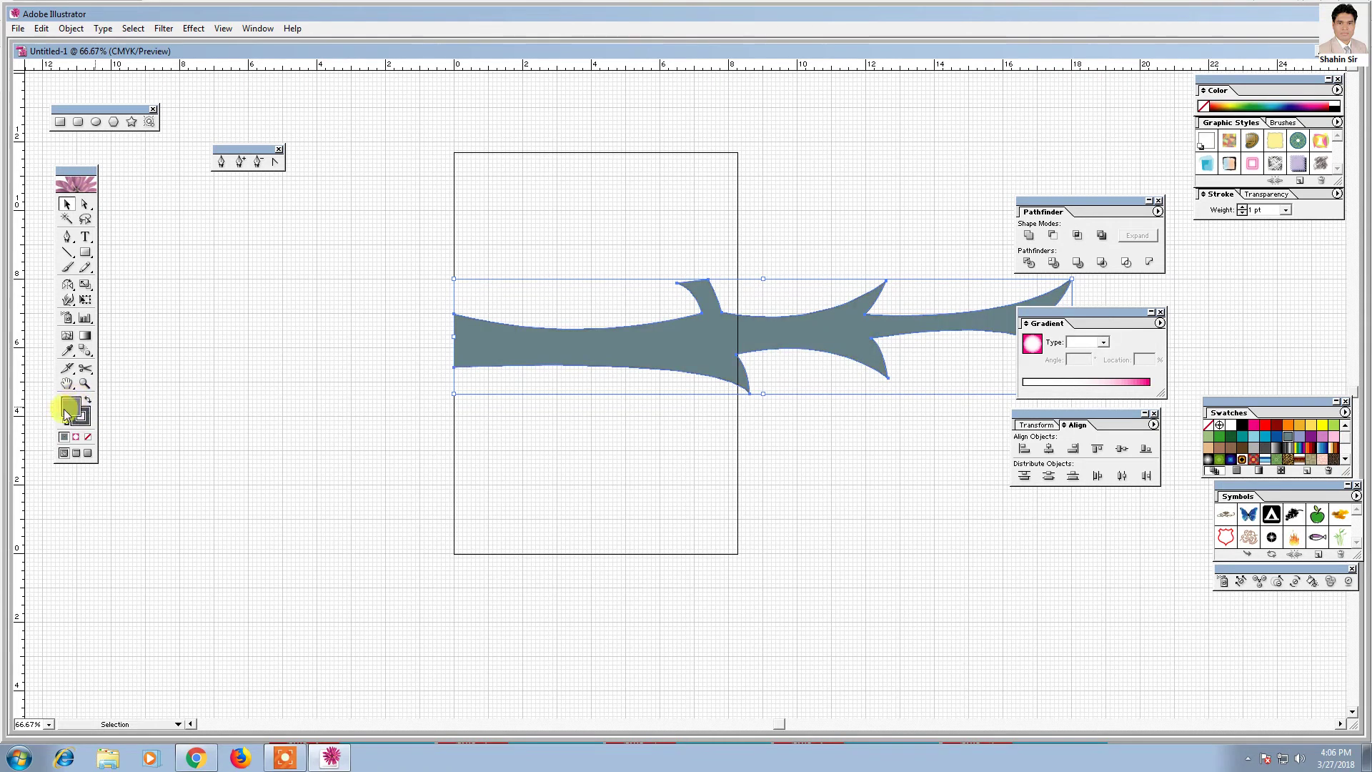
pyautogui.click(1265, 448)
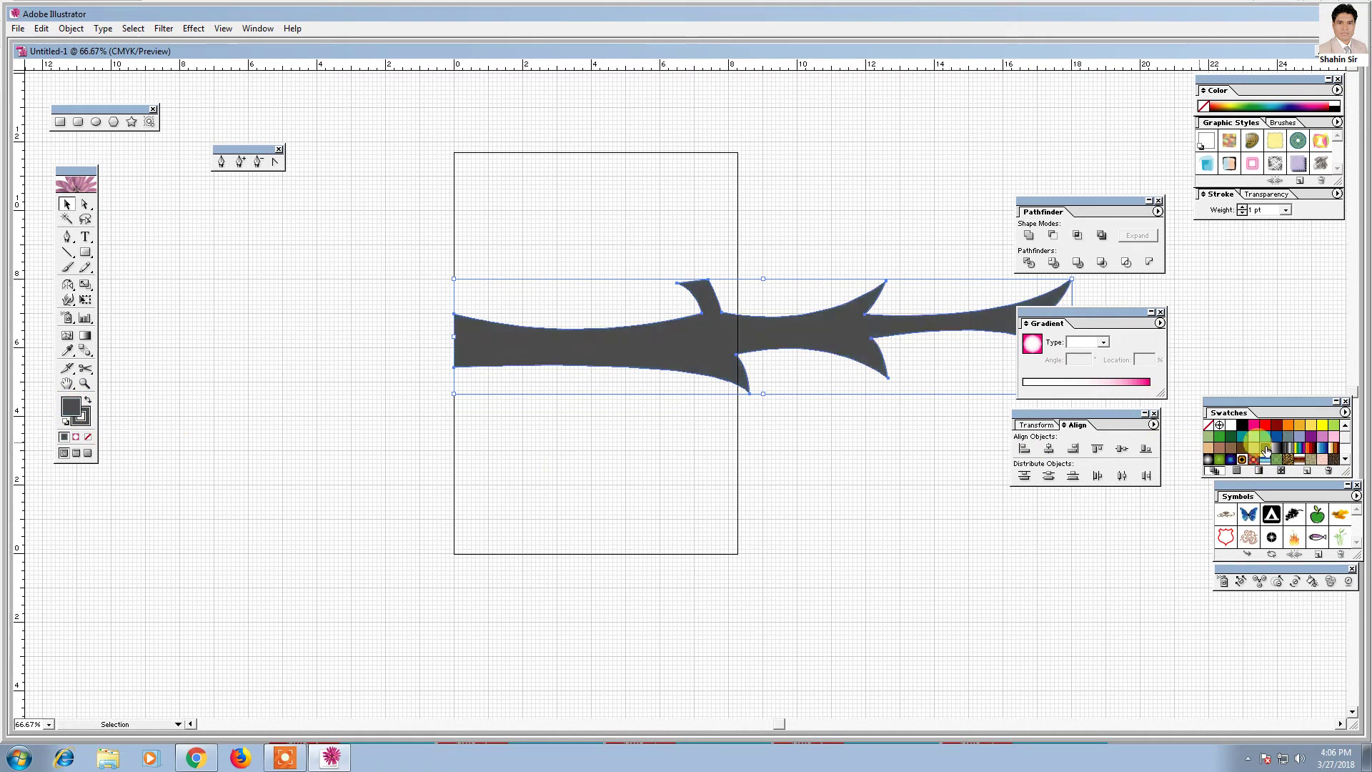
pyautogui.click(623, 472)
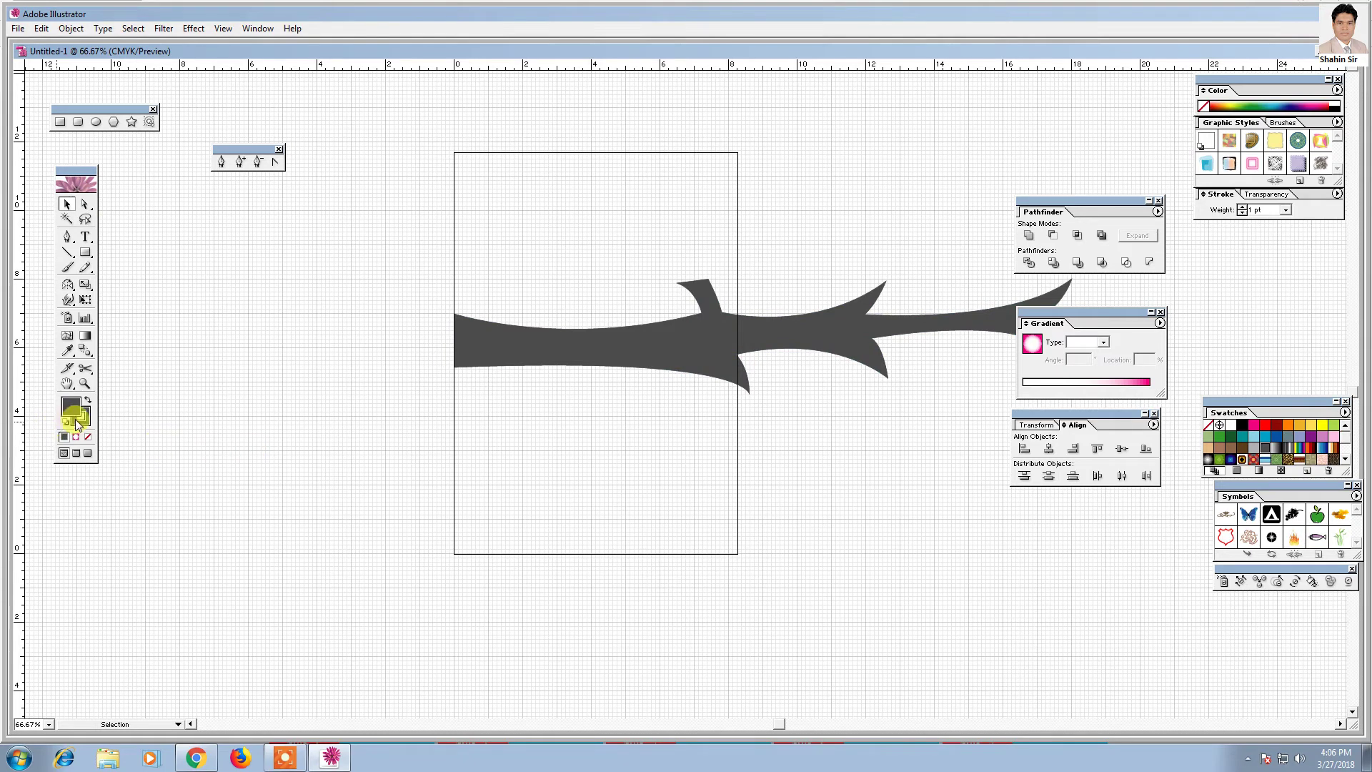
pyautogui.click(86, 437)
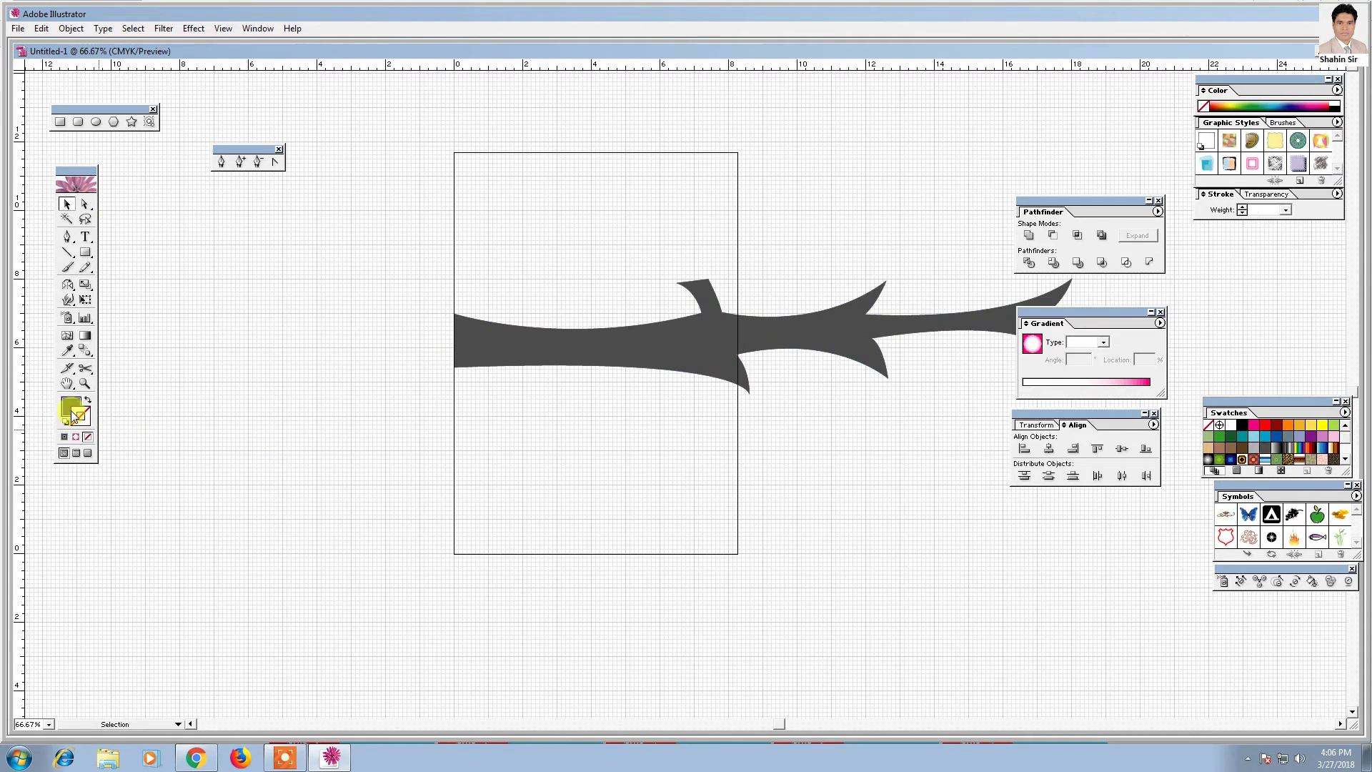
# - Set green as the stroke colour with no fill for the next drawing
pyautogui.moveTo(230, 402); pyautogui.dragTo(333, 343)
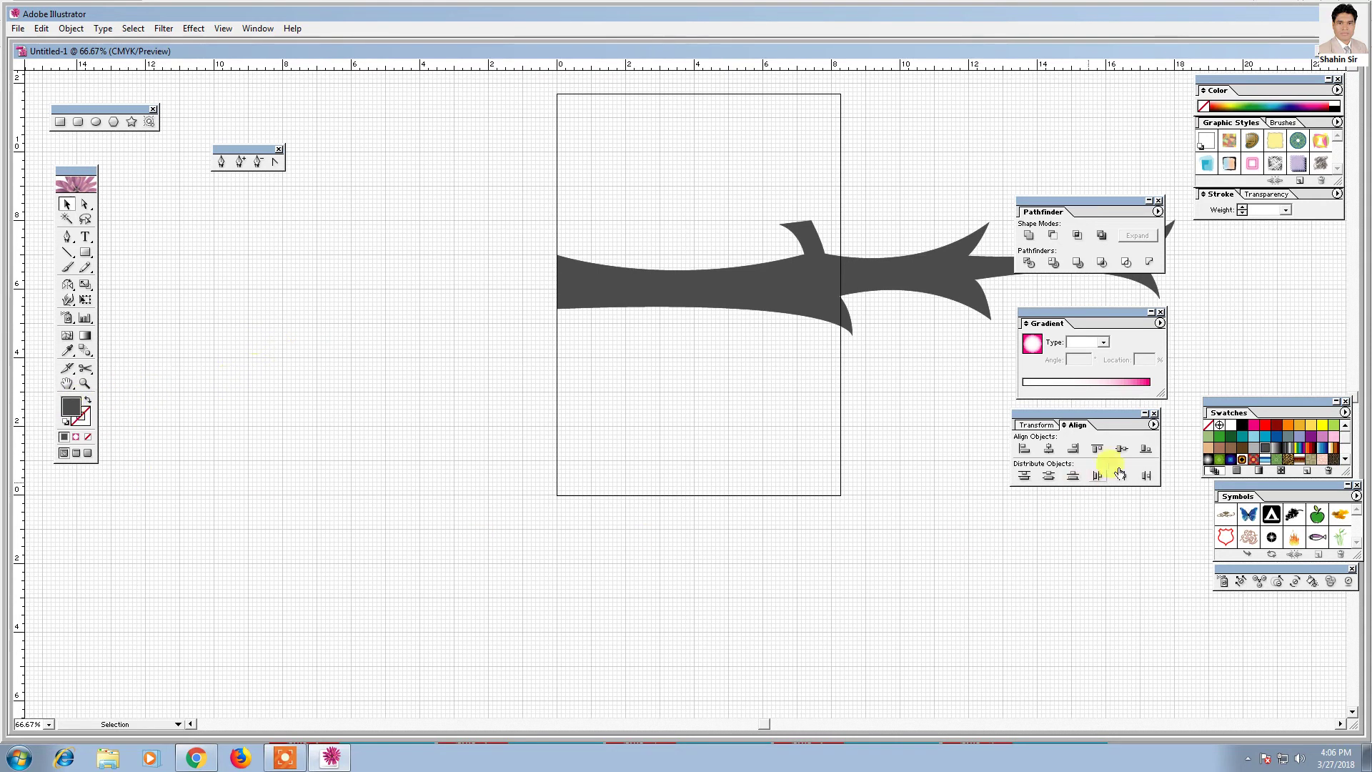
pyautogui.click(1219, 437)
pyautogui.click(87, 401)
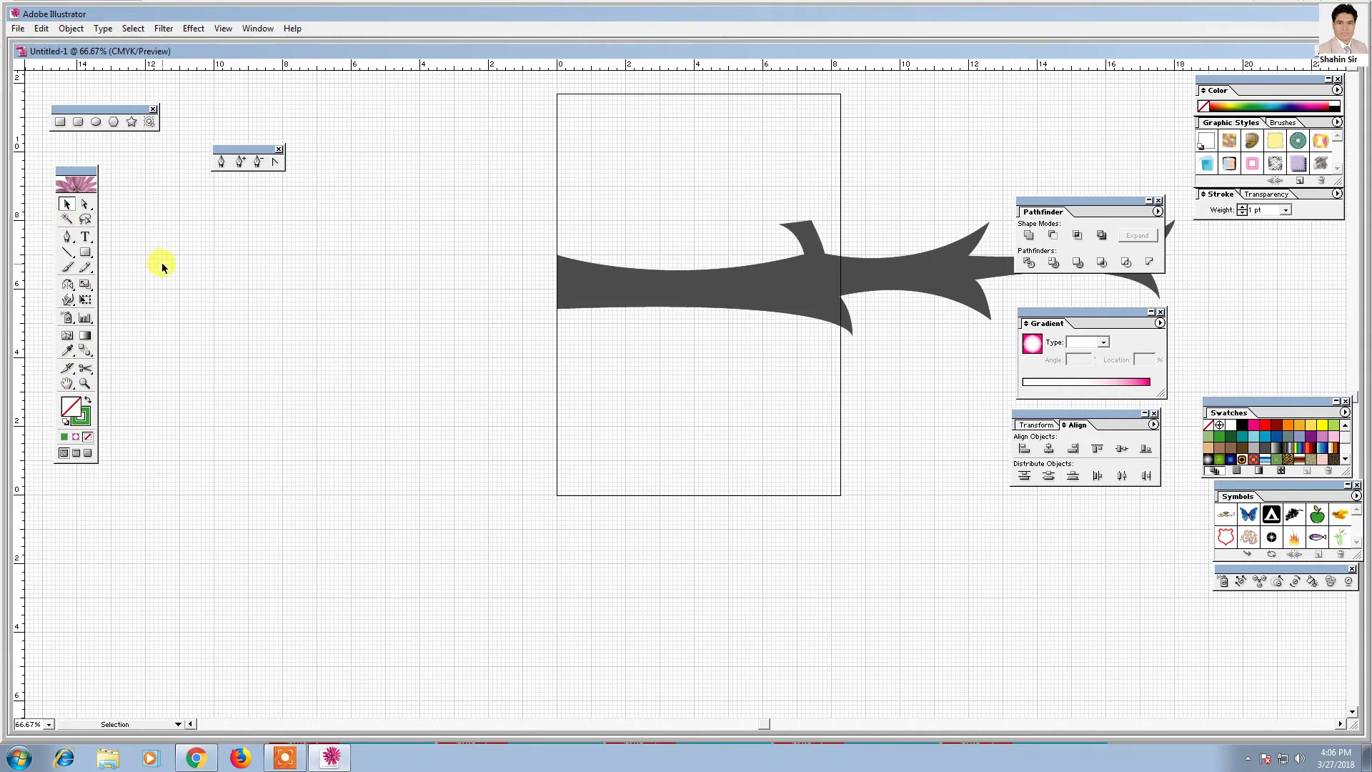
# - Draw the leaf's curved left side from its top point down to a pointed bottom tip
pyautogui.click(66, 237)
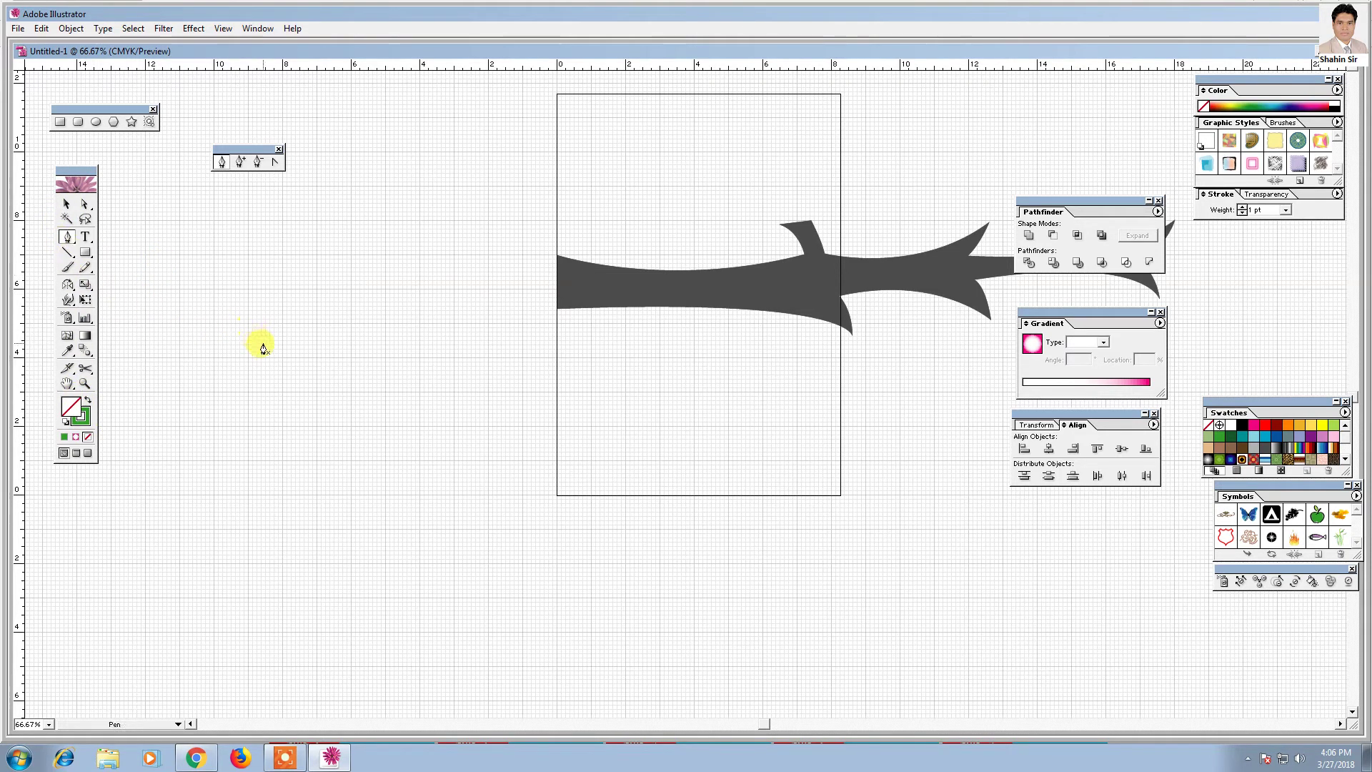
pyautogui.click(249, 258)
pyautogui.moveTo(246, 411); pyautogui.dragTo(215, 495)
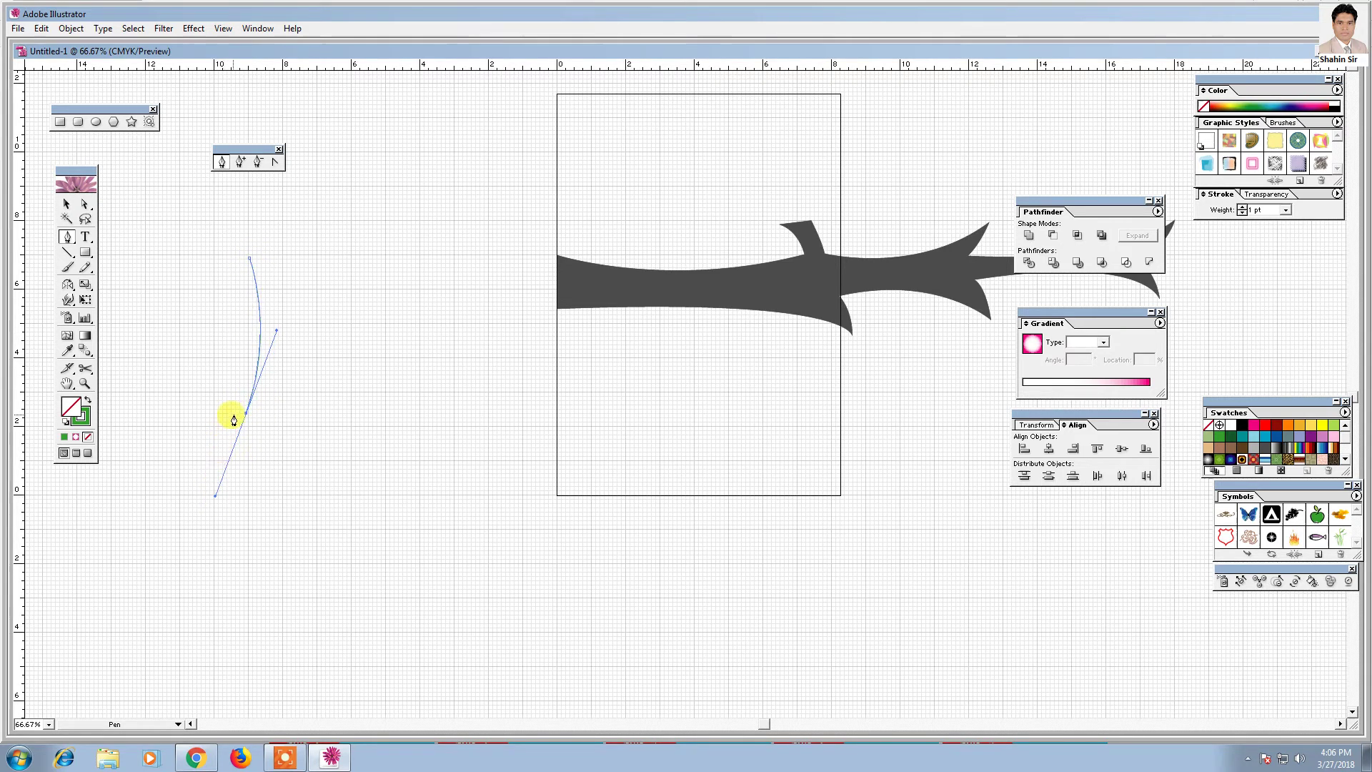
pyautogui.moveTo(268, 569); pyautogui.dragTo(324, 606)
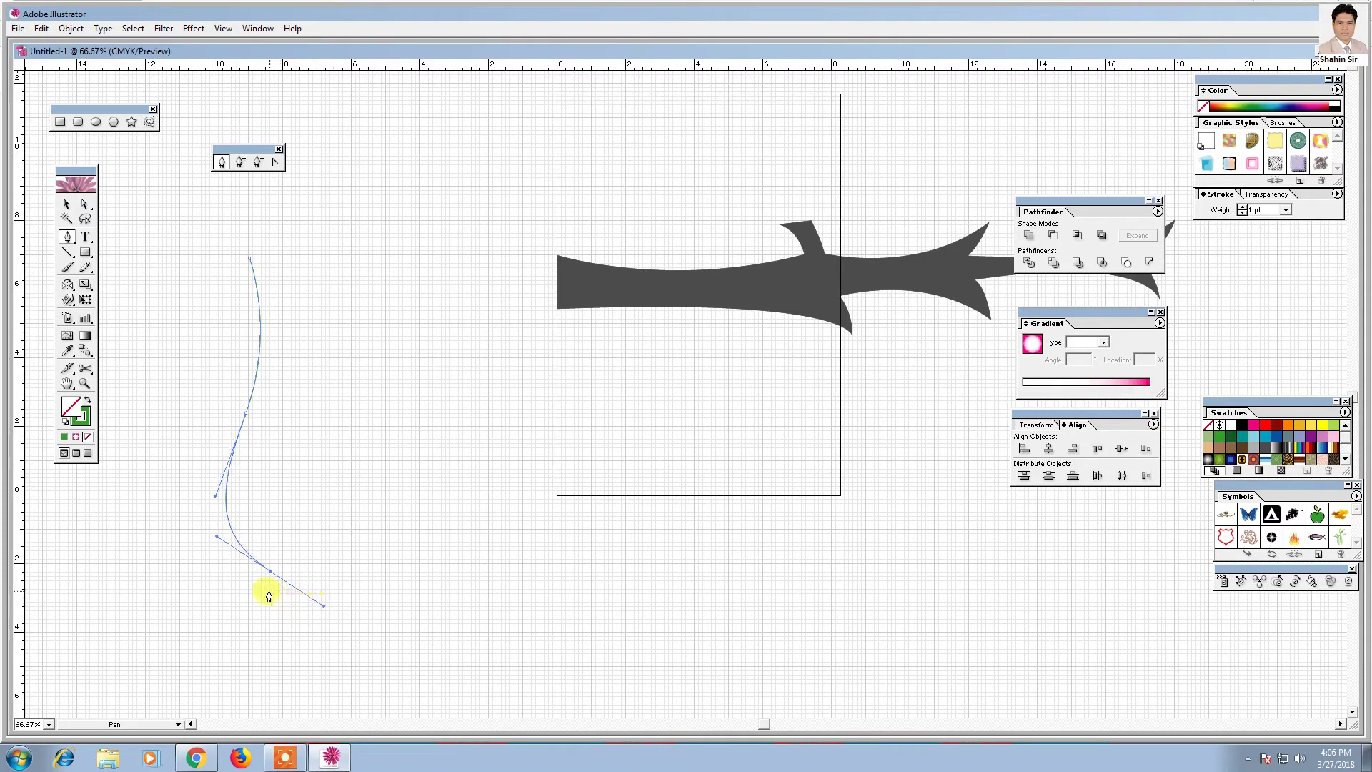
pyautogui.click(270, 571)
# - Add the inner slit and second bottom tip, close the leaf at its top, and select it
pyautogui.moveTo(270, 420); pyautogui.dragTo(263, 350)
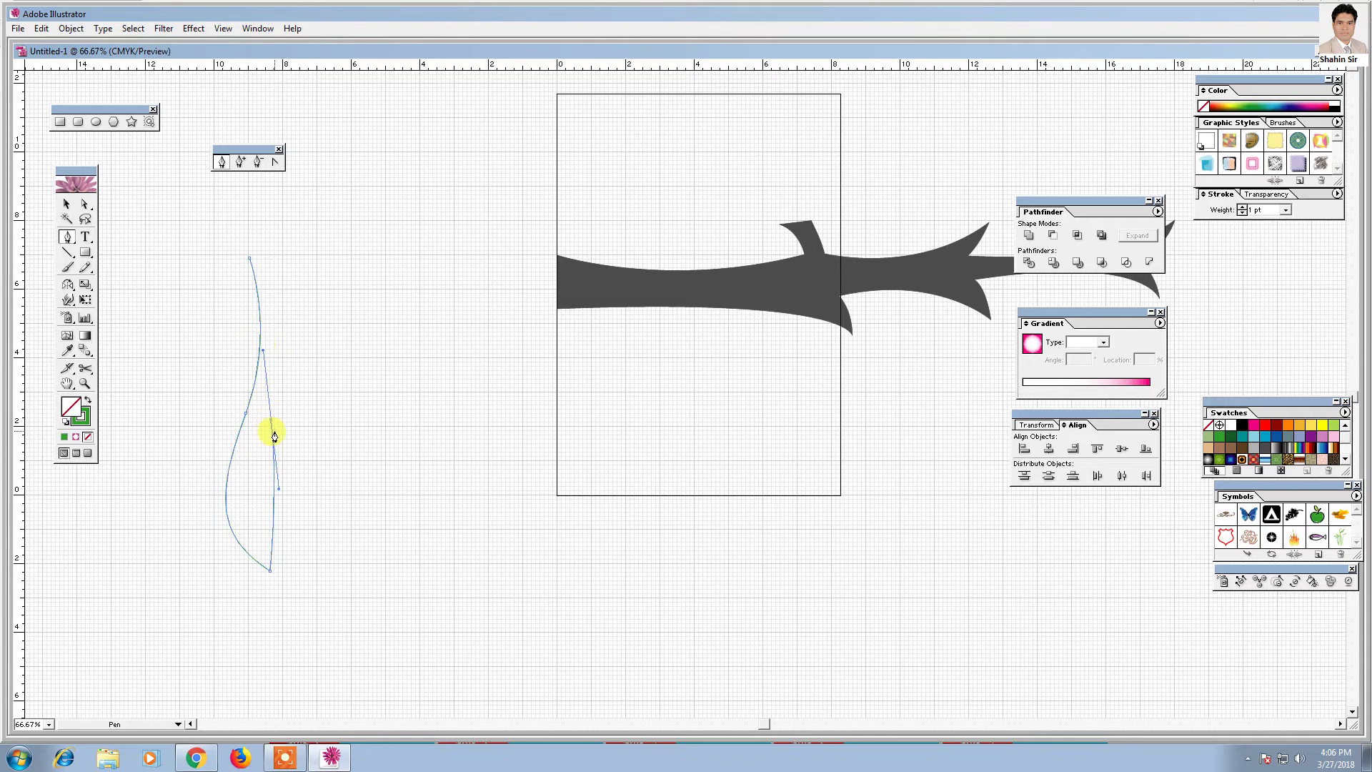
pyautogui.click(271, 422)
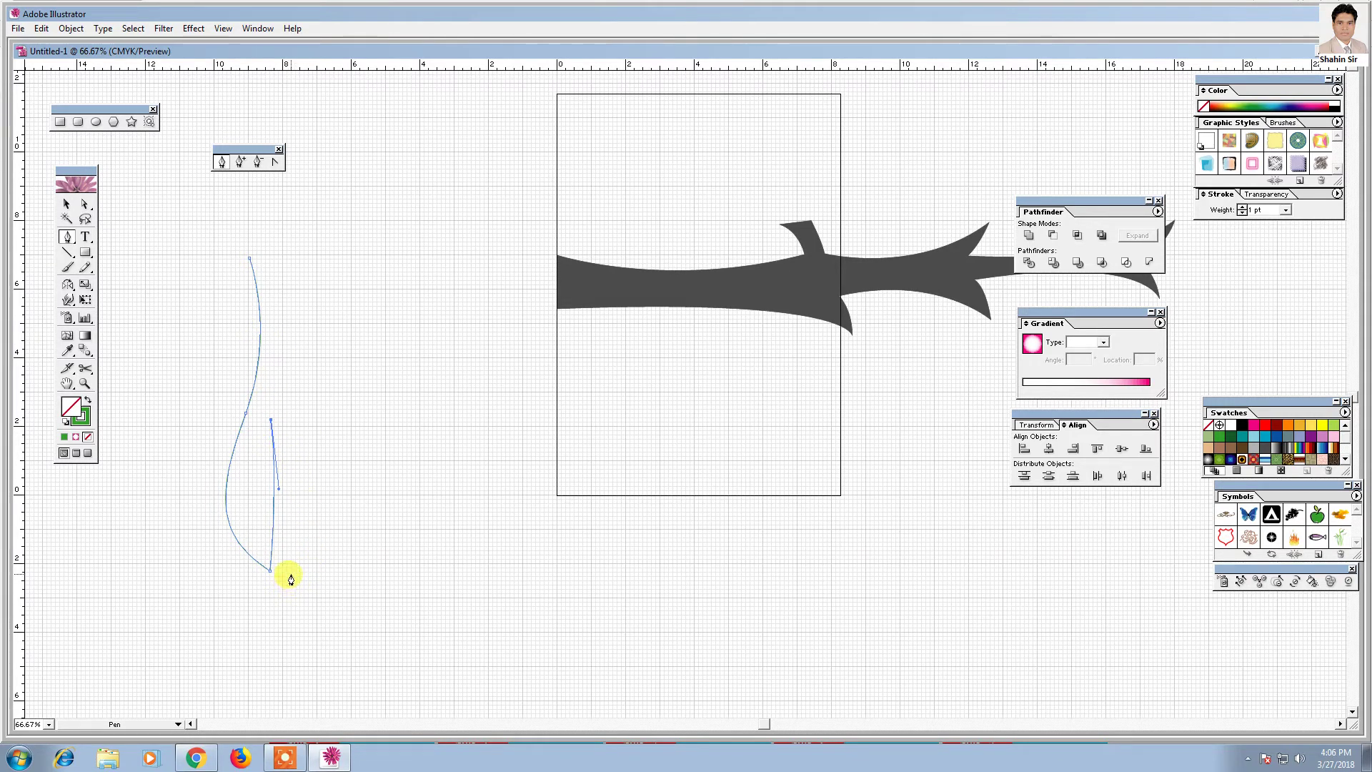
pyautogui.moveTo(292, 573); pyautogui.dragTo(290, 645)
pyautogui.click(292, 576)
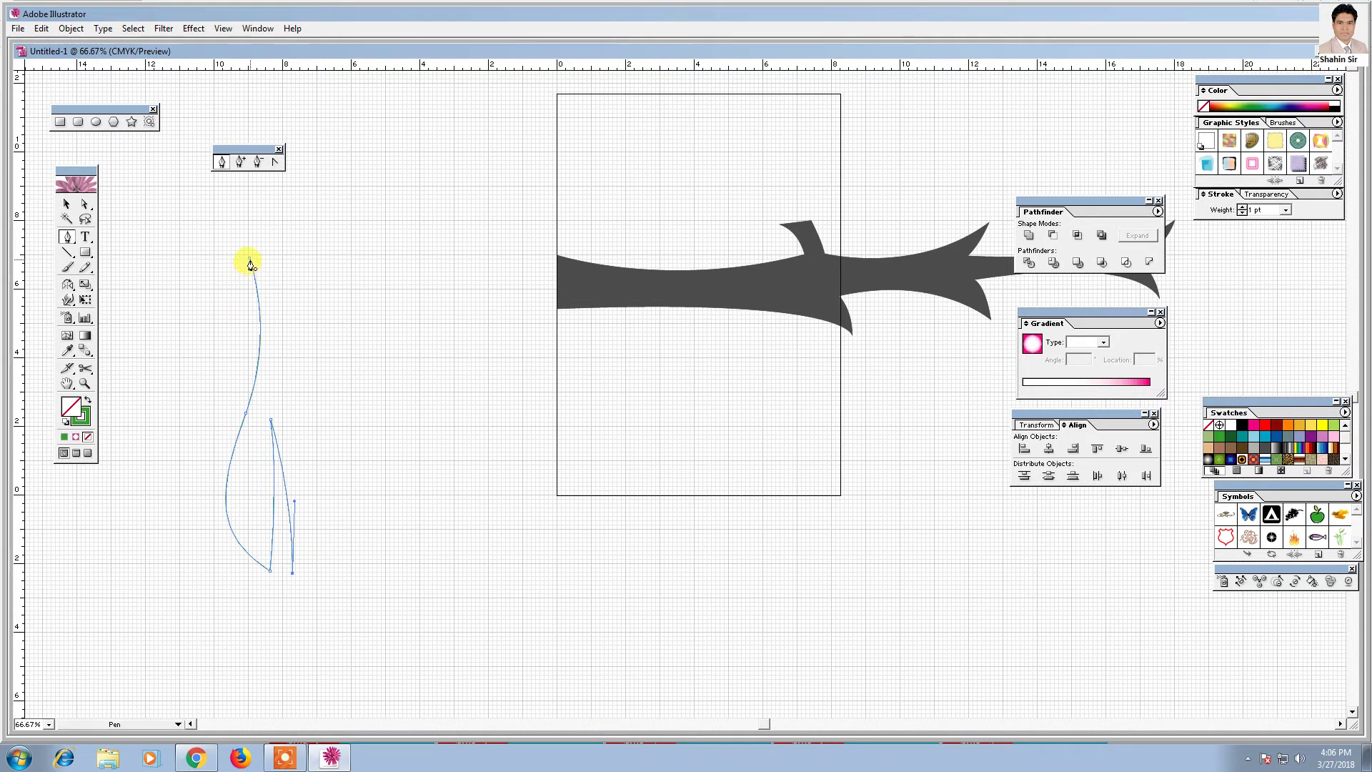
pyautogui.moveTo(250, 261); pyautogui.dragTo(43, 148)
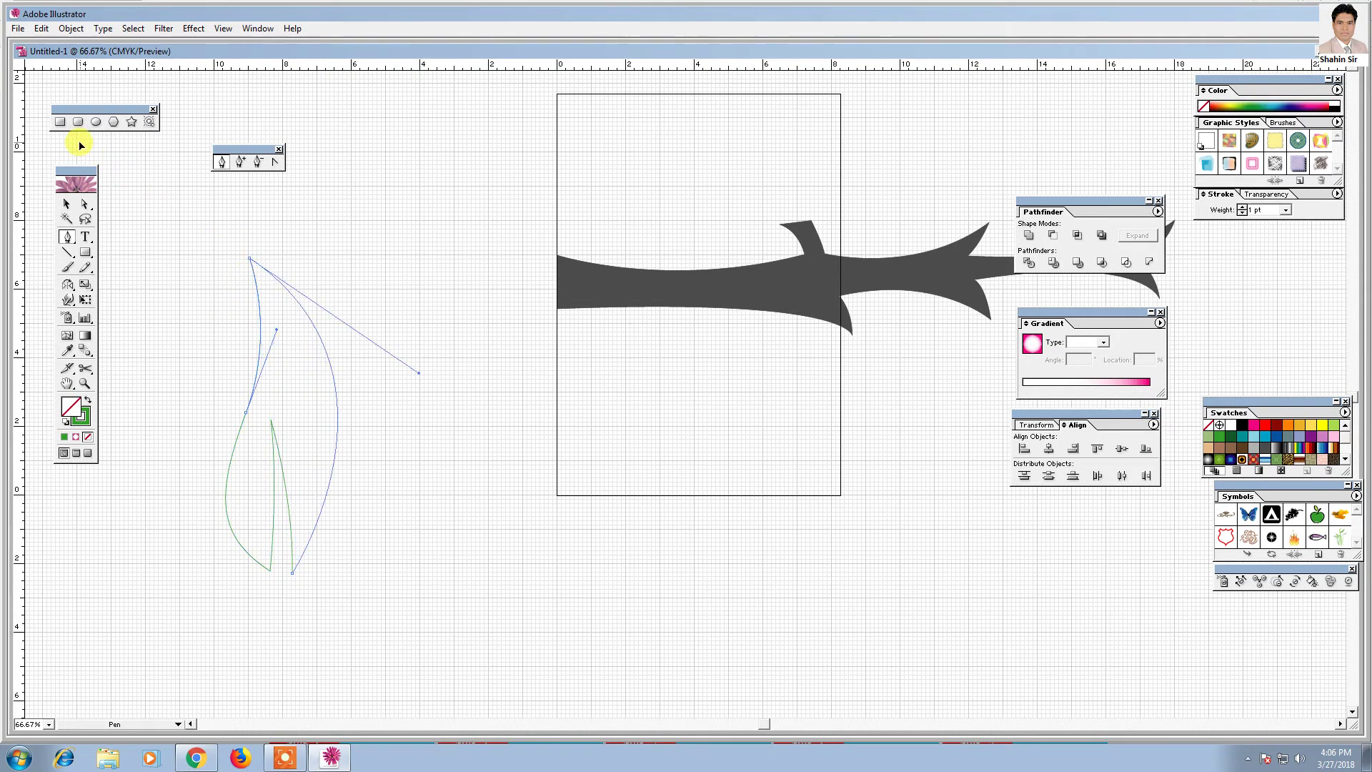
pyautogui.moveTo(43, 148); pyautogui.dragTo(56, 103)
pyautogui.click(72, 205)
pyautogui.moveTo(202, 270); pyautogui.dragTo(396, 417)
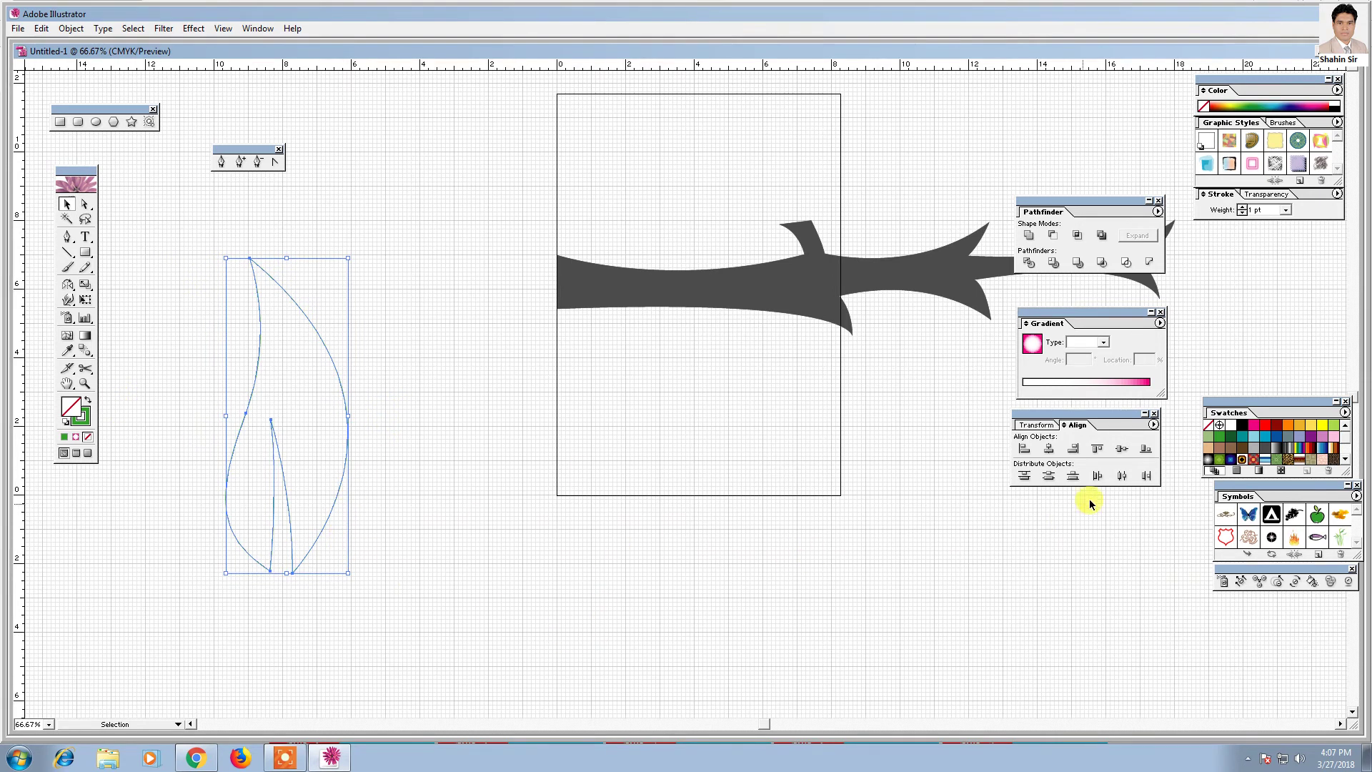
# - Fill the leaf with green and move it up and to the right
pyautogui.click(1219, 437)
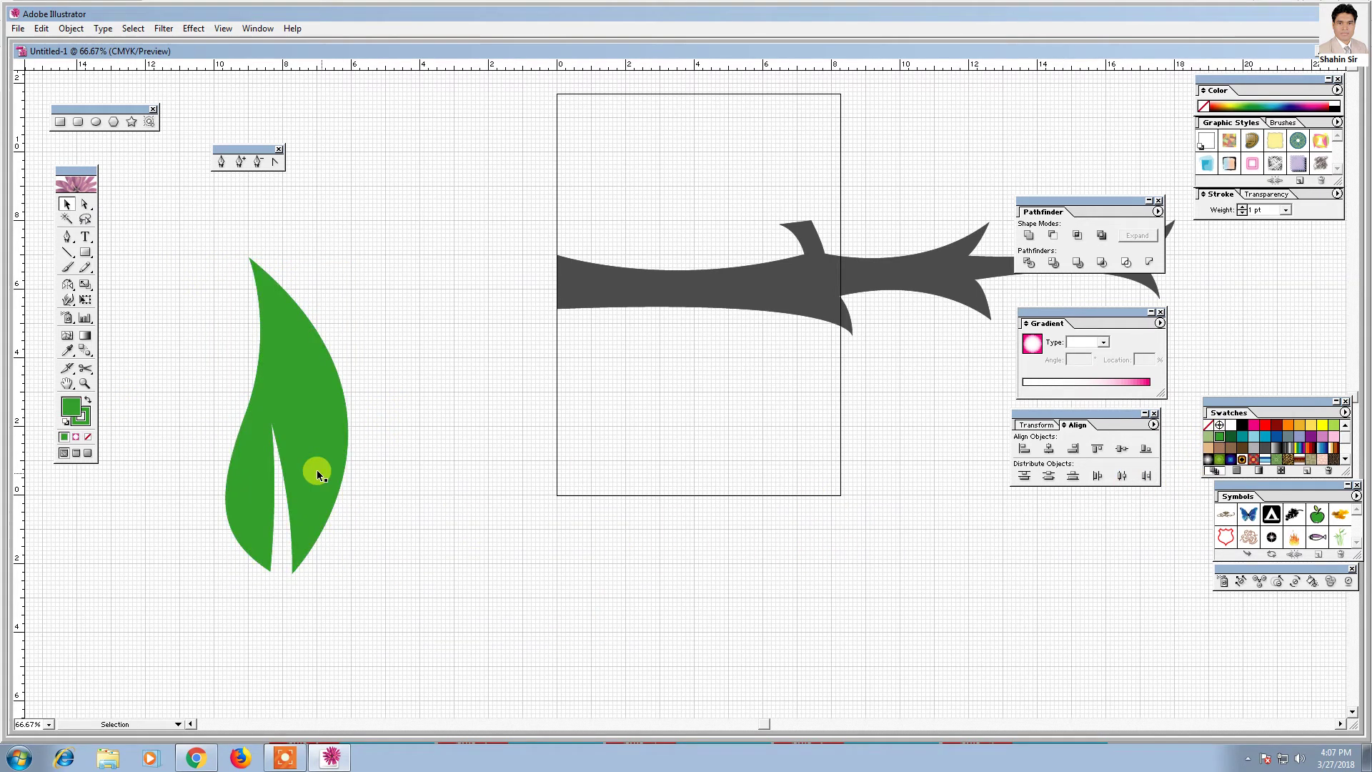
pyautogui.moveTo(328, 456); pyautogui.dragTo(408, 375)
pyautogui.click(446, 488)
pyautogui.click(379, 439)
pyautogui.click(273, 570)
# - Select both halves of the leaf and group them into one object
pyautogui.click(85, 207)
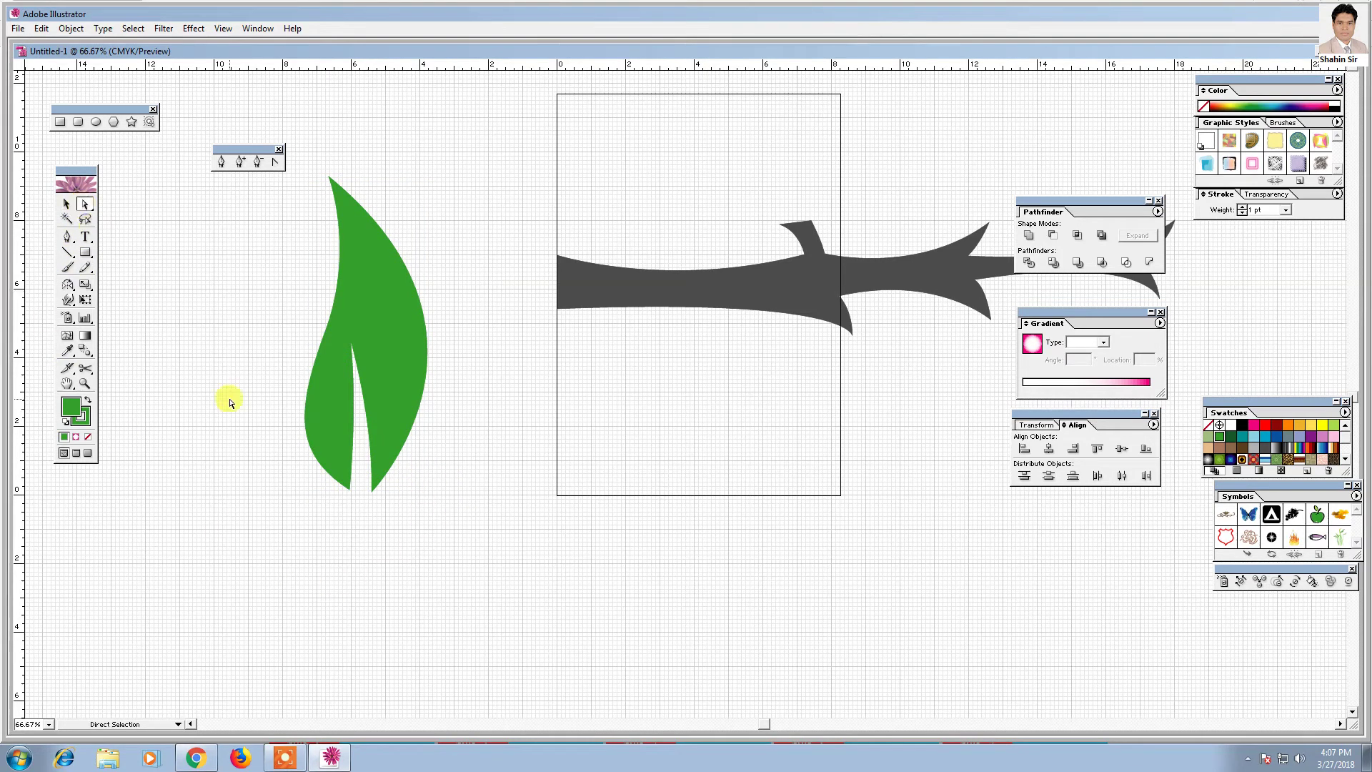
pyautogui.moveTo(386, 565); pyautogui.dragTo(362, 465)
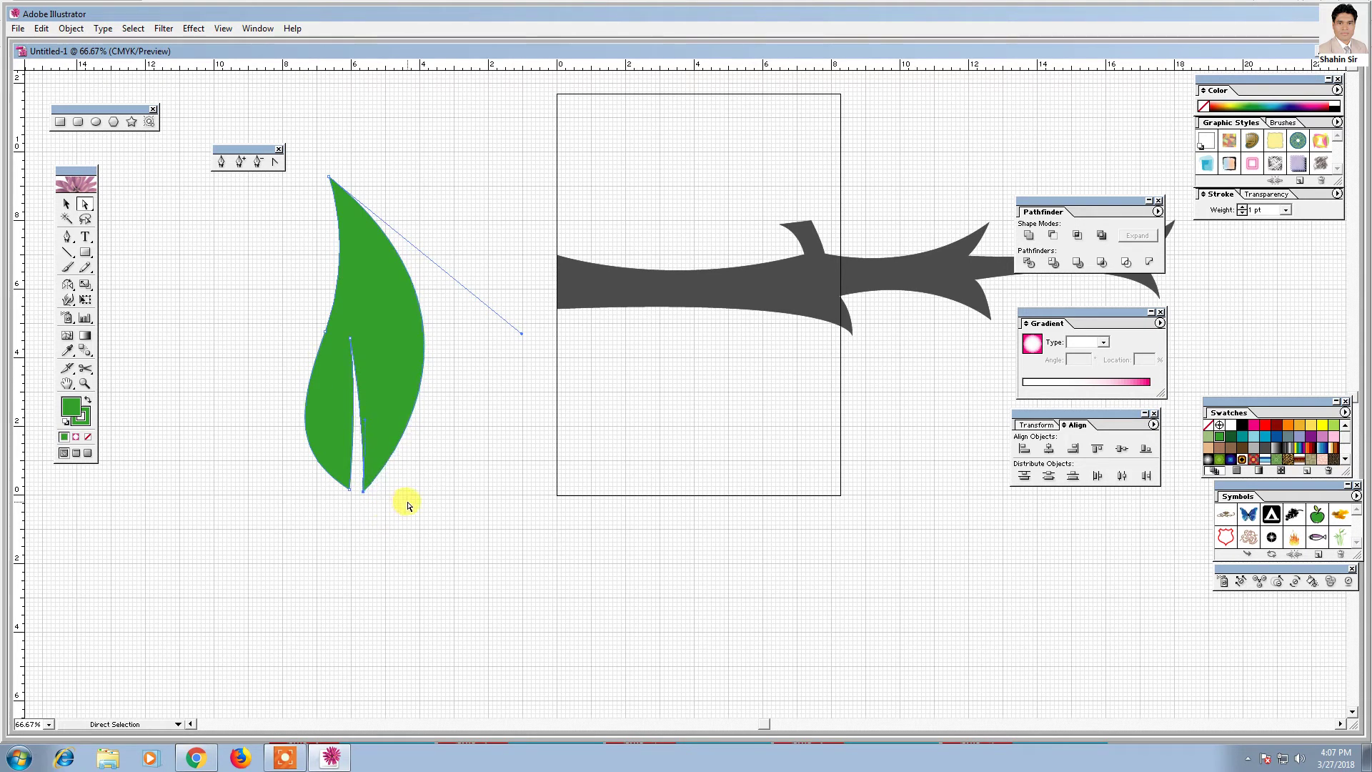
pyautogui.click(431, 522)
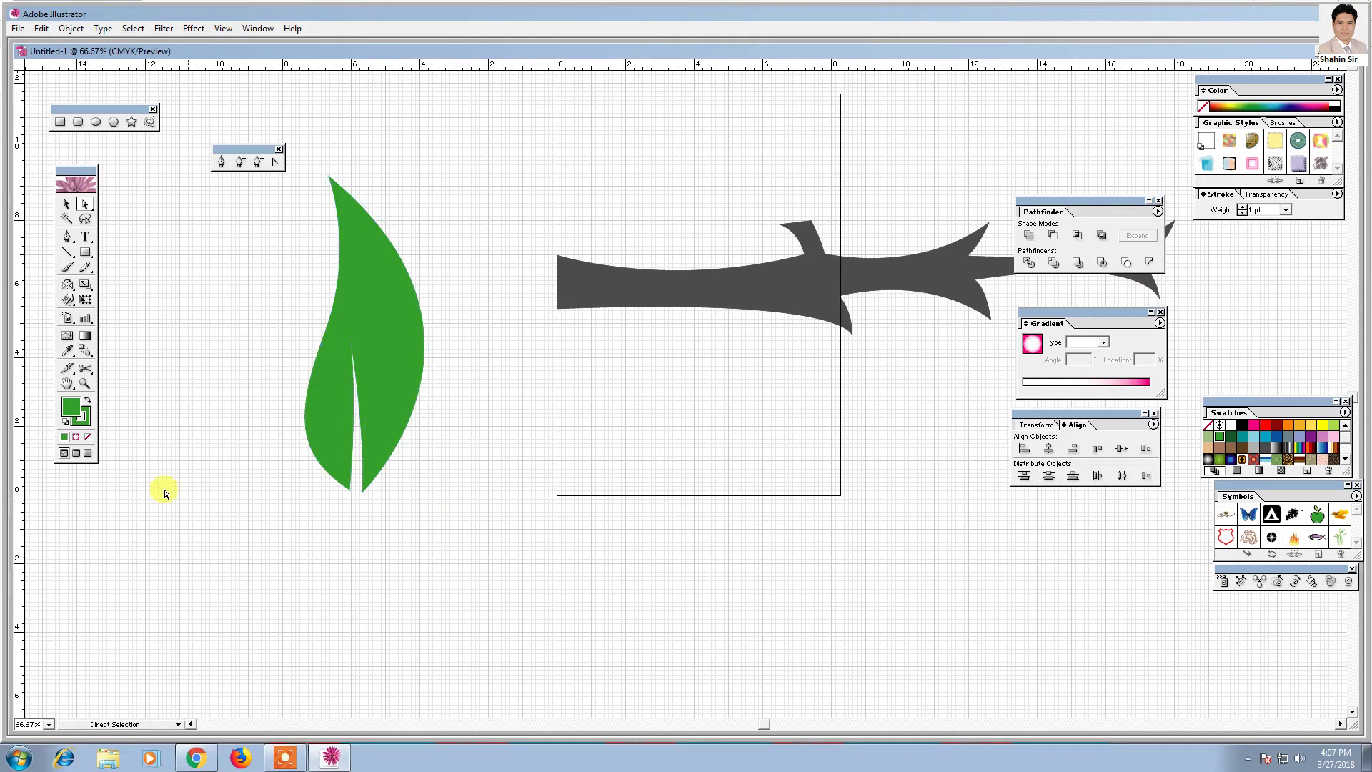
pyautogui.click(67, 204)
pyautogui.moveTo(189, 259); pyautogui.dragTo(357, 378)
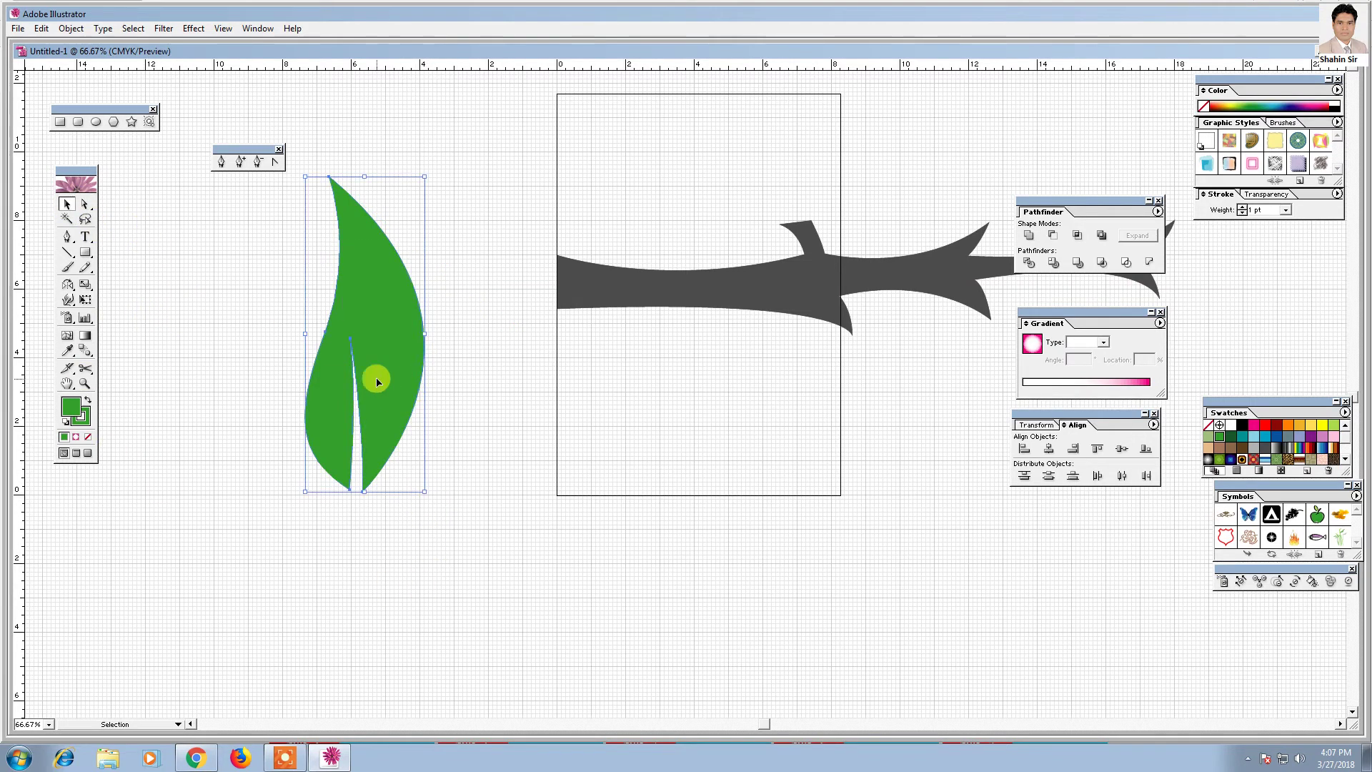
pyautogui.rightClick(370, 365)
pyautogui.click(412, 411)
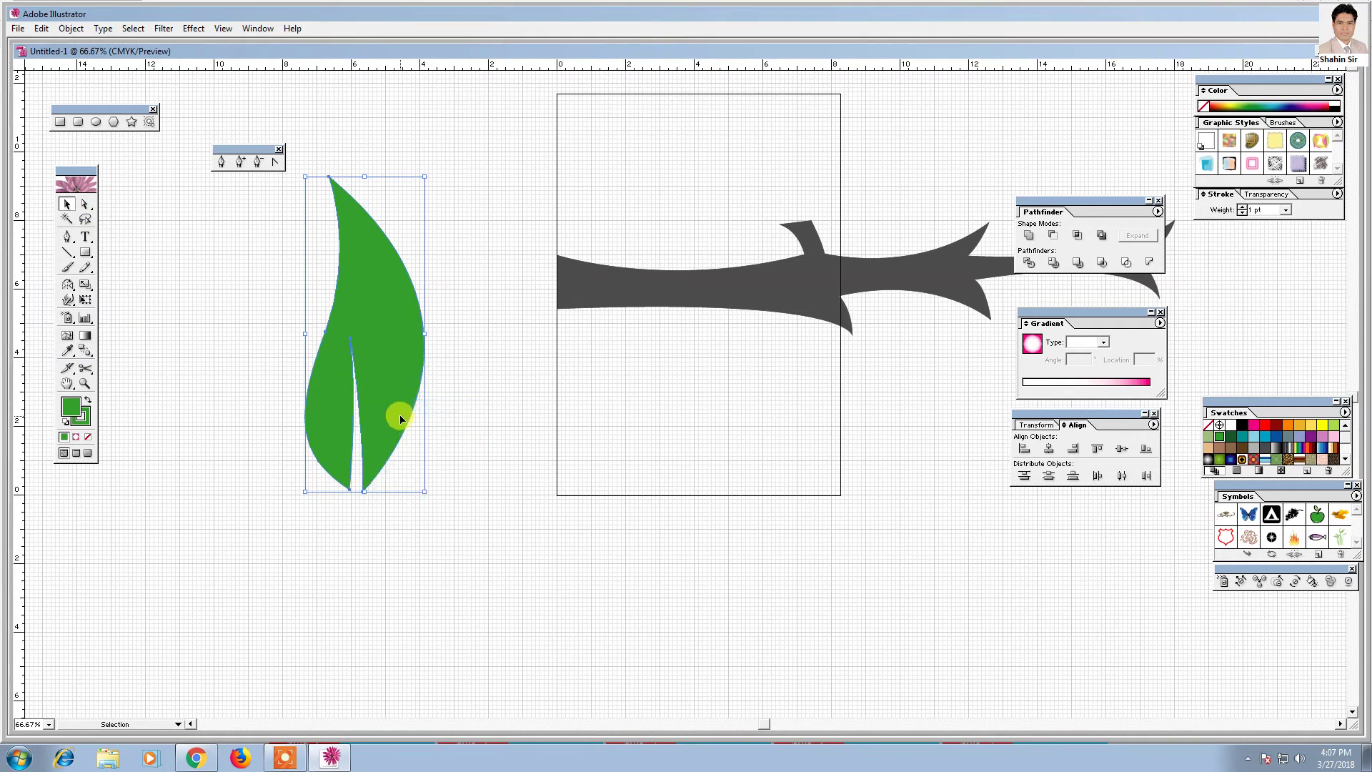
# - Position the grouped leaf to the left of the artboard and deselect it
pyautogui.moveTo(367, 380); pyautogui.dragTo(337, 416)
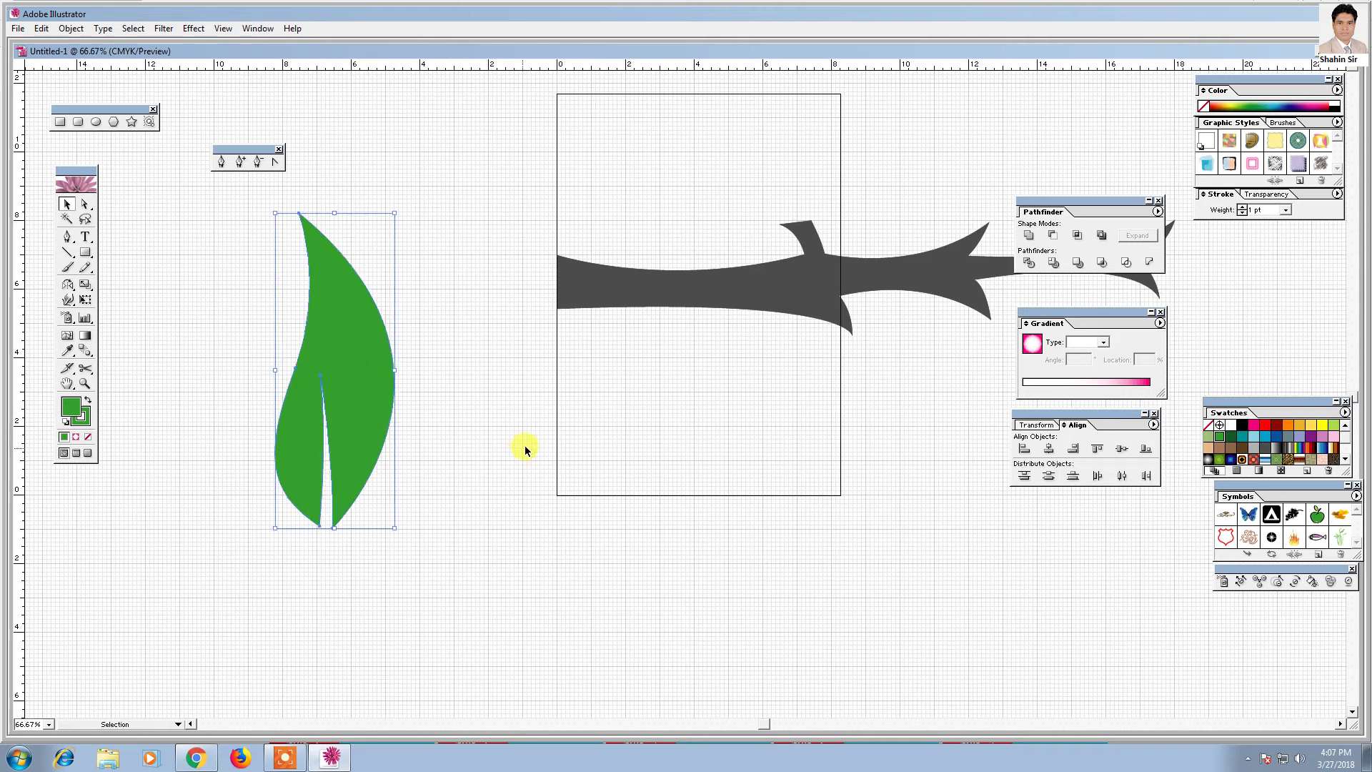
pyautogui.moveTo(526, 448); pyautogui.dragTo(453, 619)
pyautogui.moveTo(306, 569)
pyautogui.mouseDown()
pyautogui.moveTo(399, 380)
pyautogui.moveTo(451, 326)
pyautogui.mouseUp()
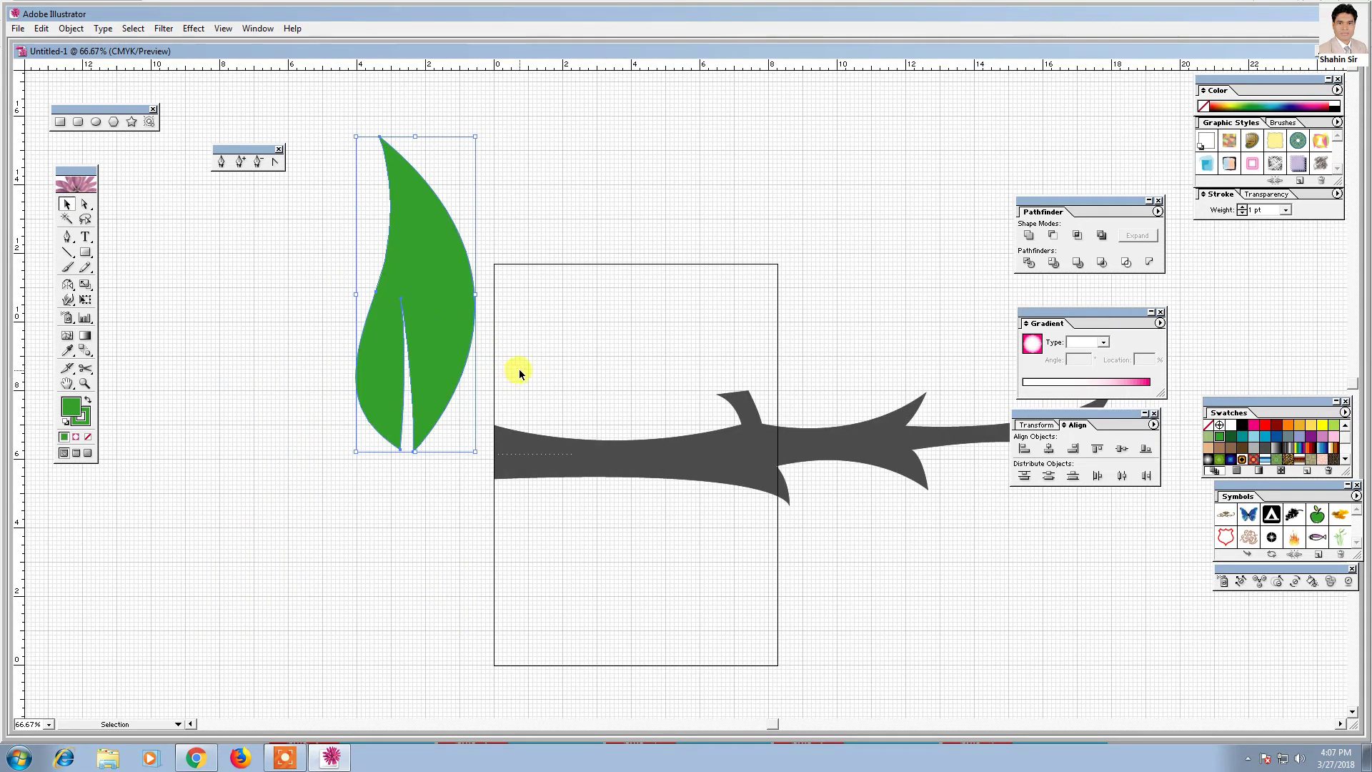
pyautogui.hotkey('ctrl', '+')
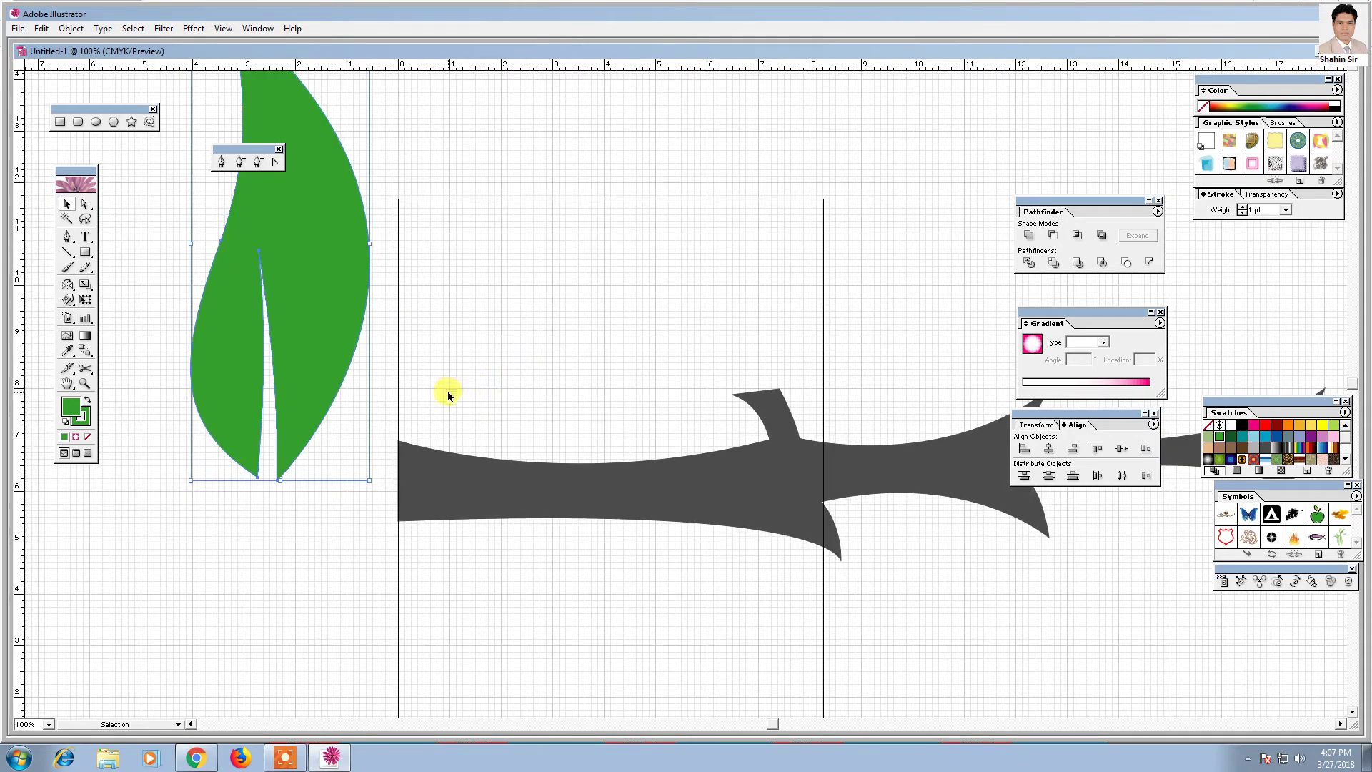
pyautogui.hscroll(-3, 757, 319)
pyautogui.scroll(-2, 506, 296)
pyautogui.moveTo(506, 296); pyautogui.dragTo(319, 372)
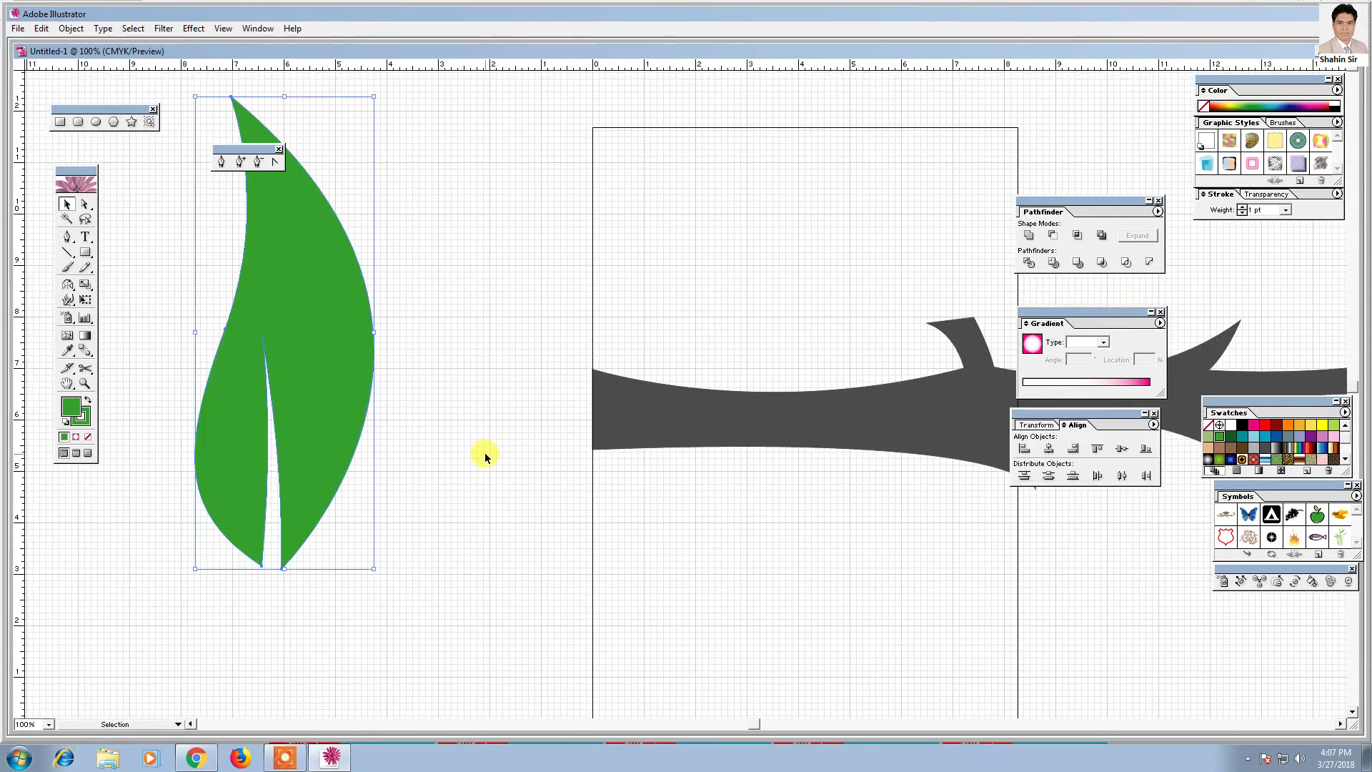
pyautogui.moveTo(475, 401); pyautogui.dragTo(543, 435)
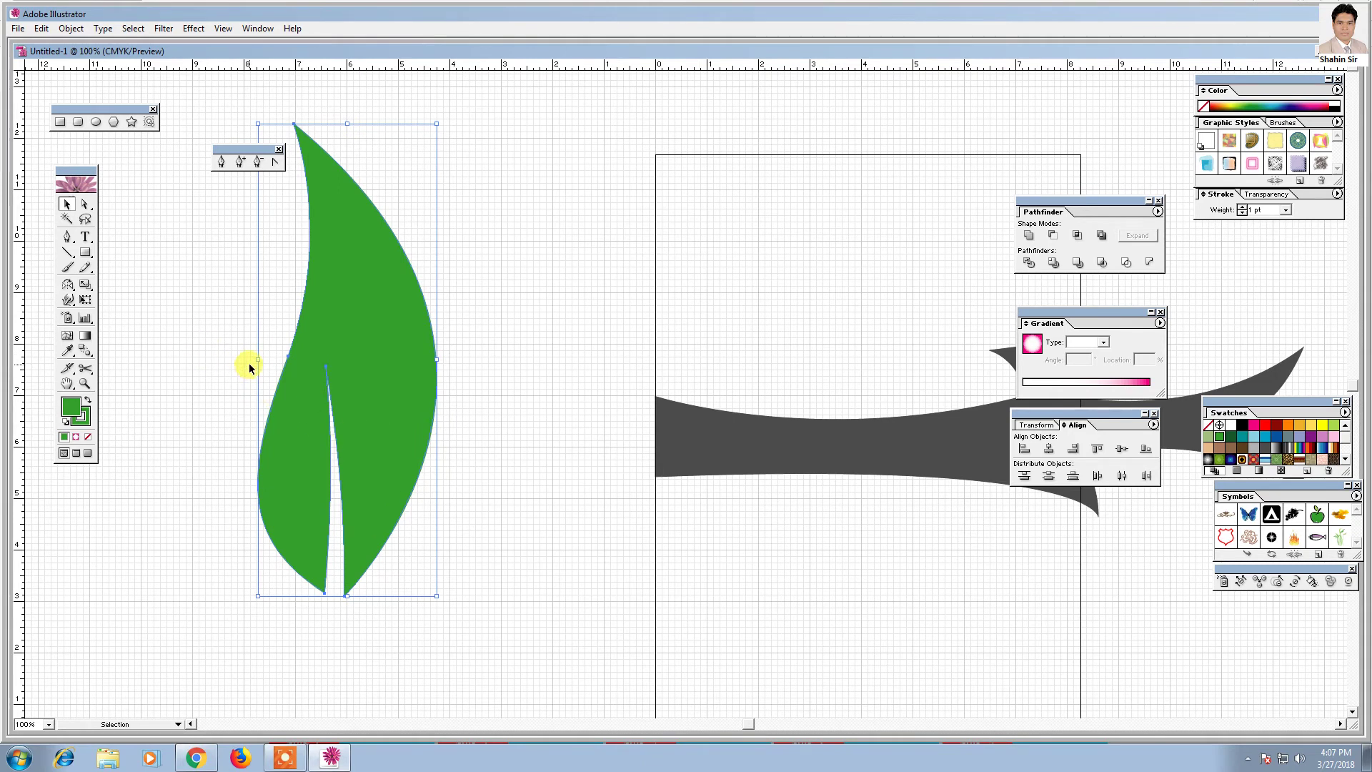
pyautogui.hotkey('ctrl', '-')
pyautogui.moveTo(527, 390); pyautogui.dragTo(323, 357)
pyautogui.click(373, 406)
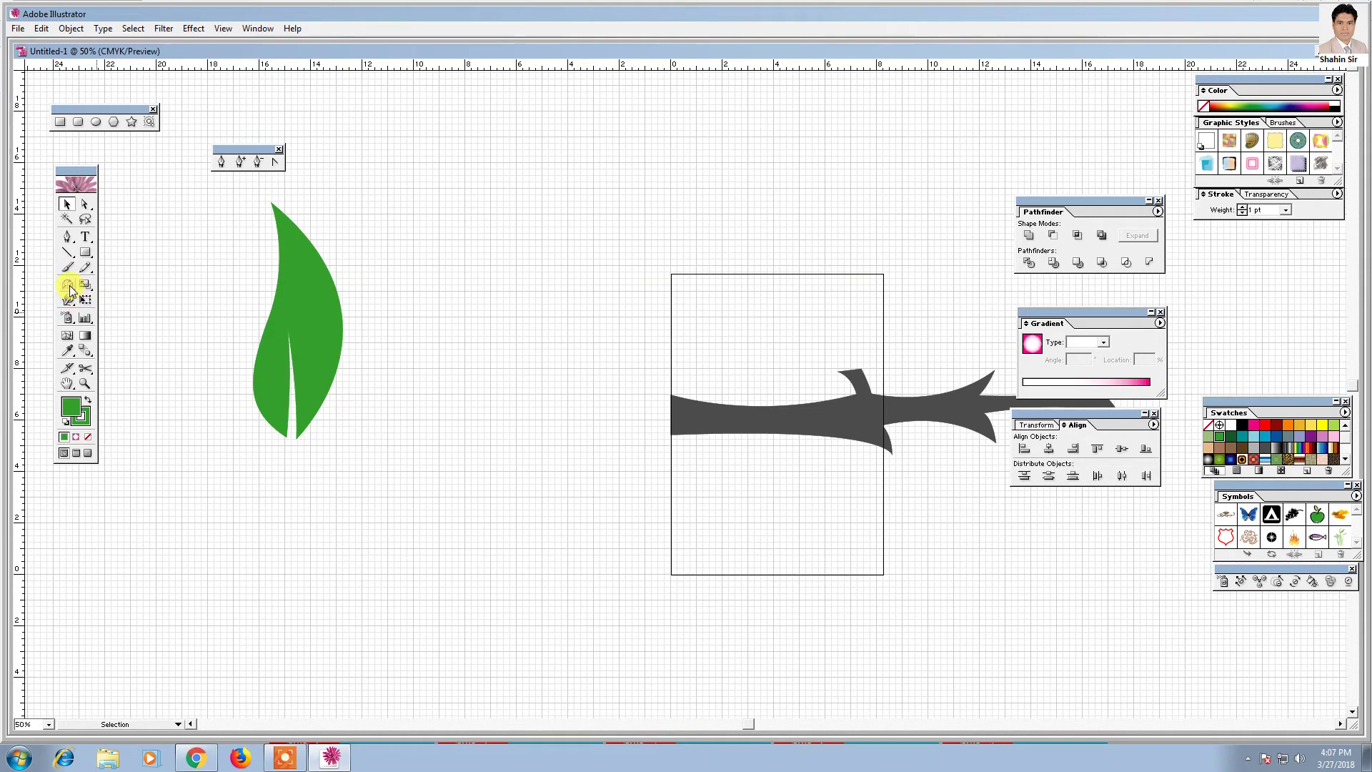
# - Reflect a copy of the green leaf from its base with the Reflect tool
pyautogui.click(309, 311)
pyautogui.click(68, 285)
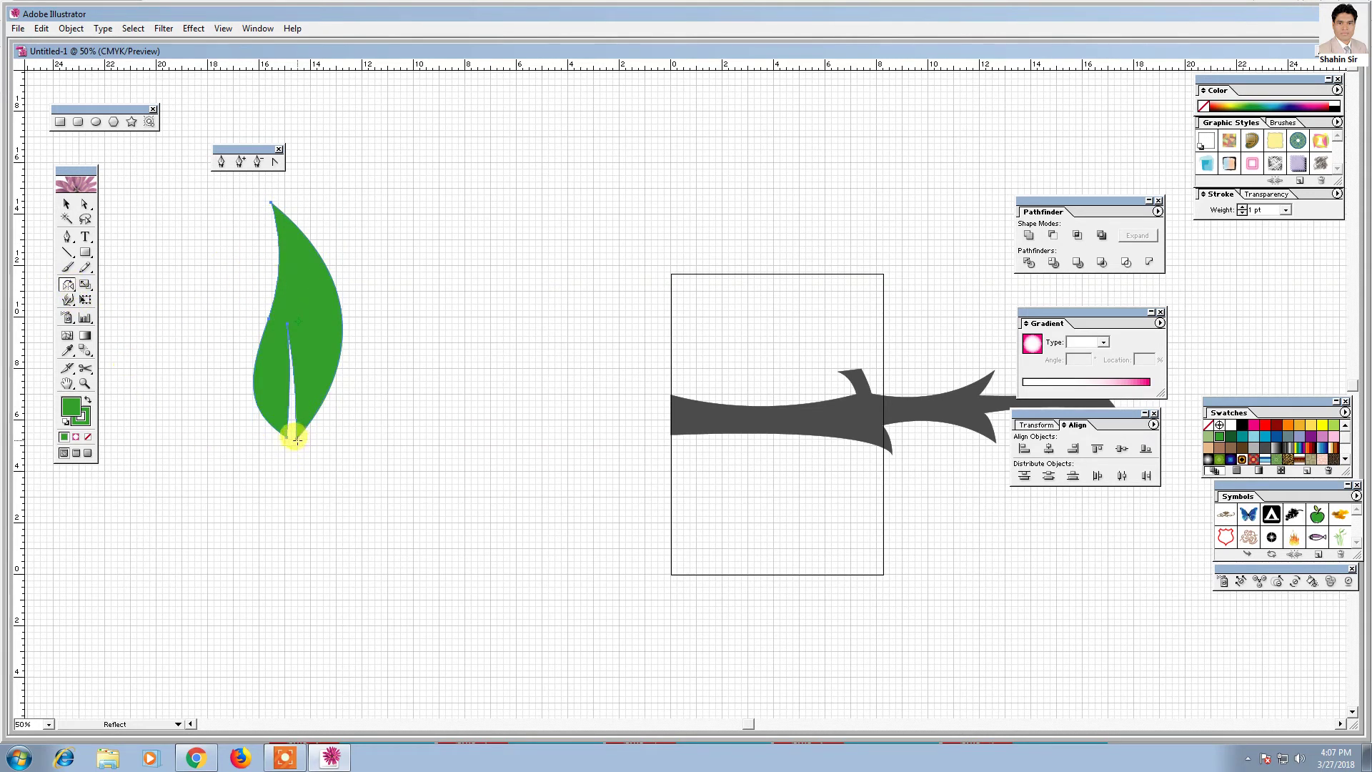
pyautogui.moveTo(309, 380); pyautogui.dragTo(329, 385)
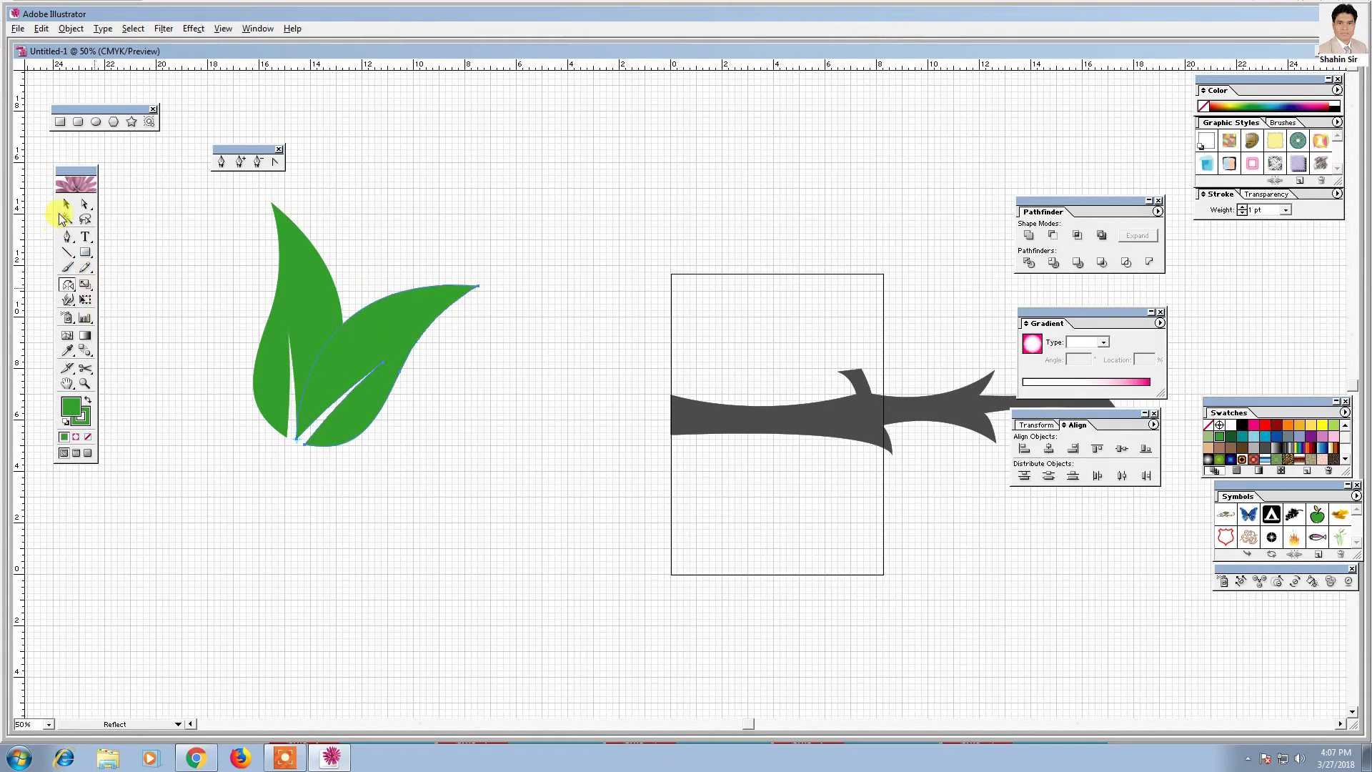
# - Select both leaves and move the pair down onto the branch
pyautogui.click(65, 206)
pyautogui.moveTo(208, 297); pyautogui.dragTo(383, 445)
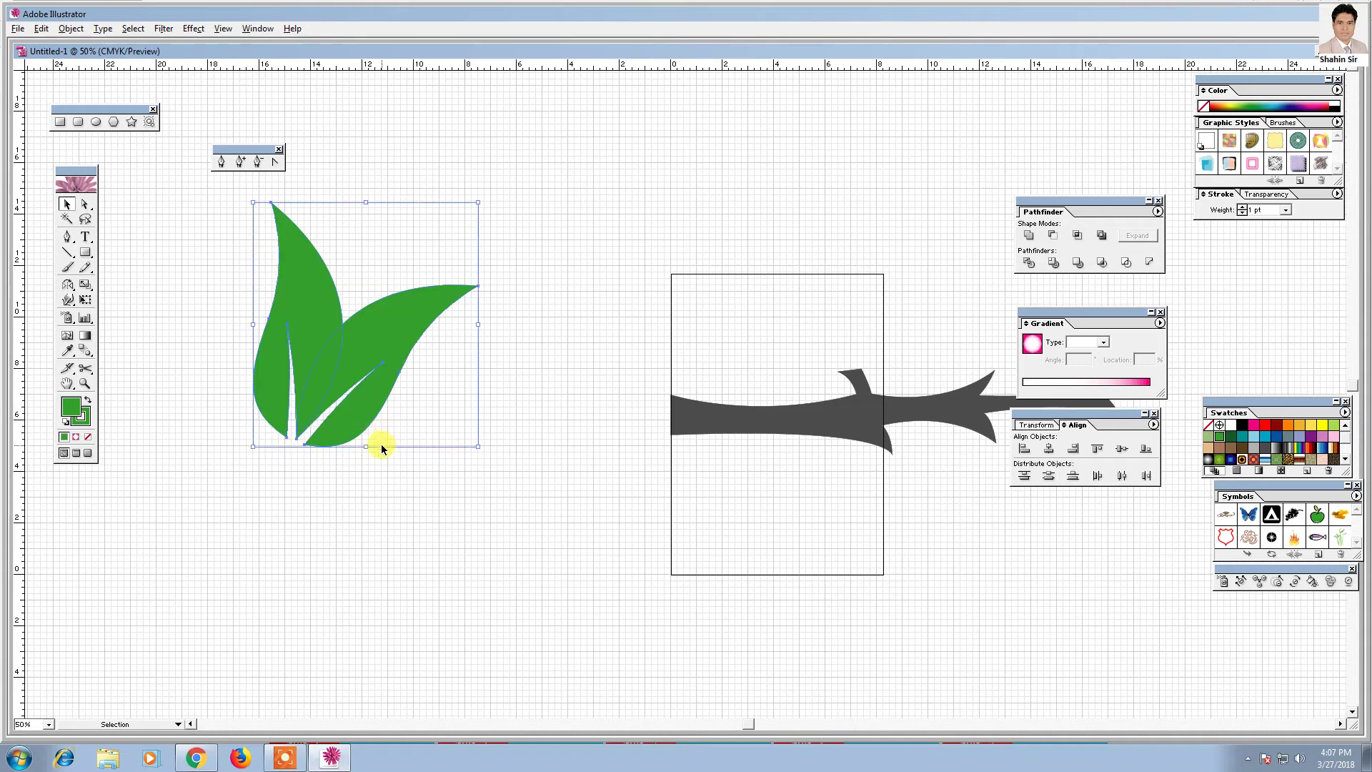
pyautogui.moveTo(324, 353)
pyautogui.mouseDown()
pyautogui.moveTo(701, 380)
pyautogui.moveTo(321, 481)
pyautogui.mouseUp()
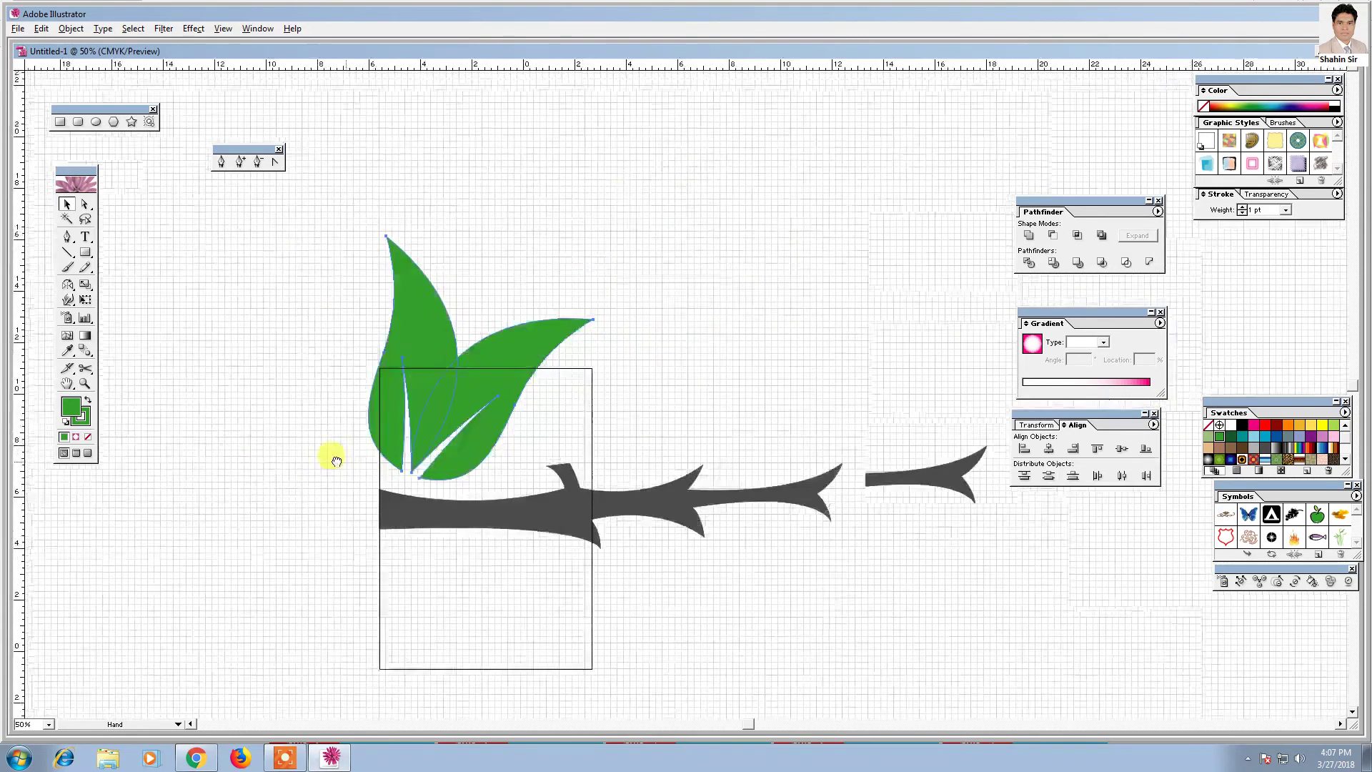
# - Scale down the leaf pair, rotate it clockwise, and seat it on the upward twig
pyautogui.hotkey('ctrl', '+')
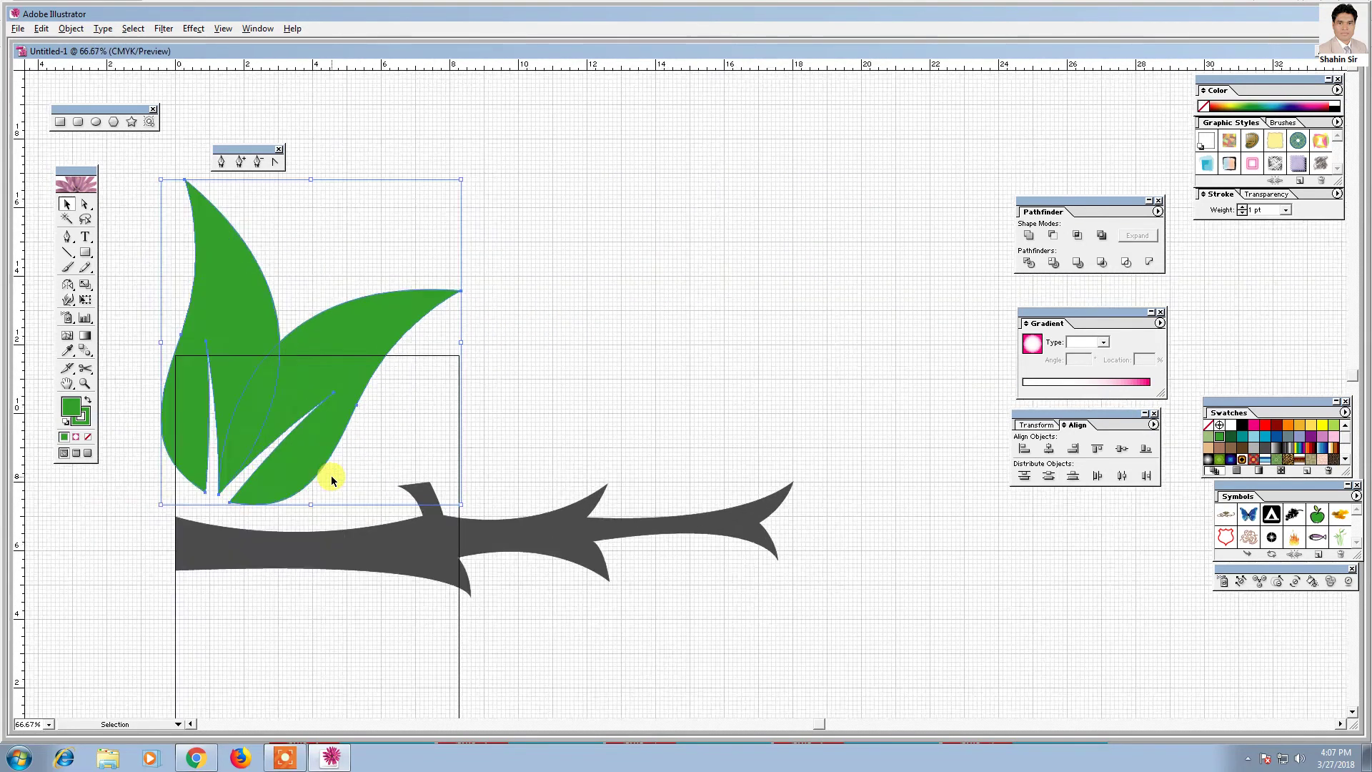
pyautogui.hotkey('ctrl', '+')
pyautogui.hotkey('ctrl', '-')
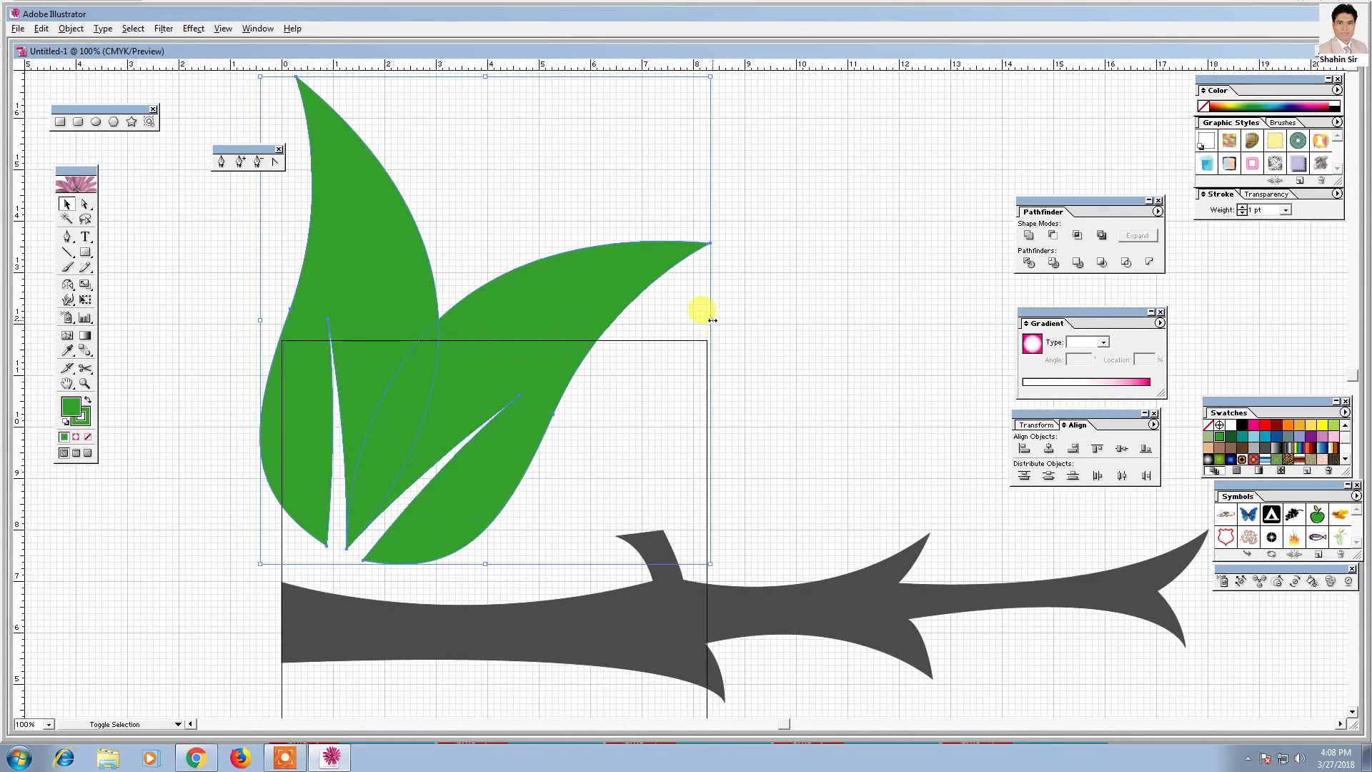
pyautogui.moveTo(711, 320); pyautogui.dragTo(586, 441)
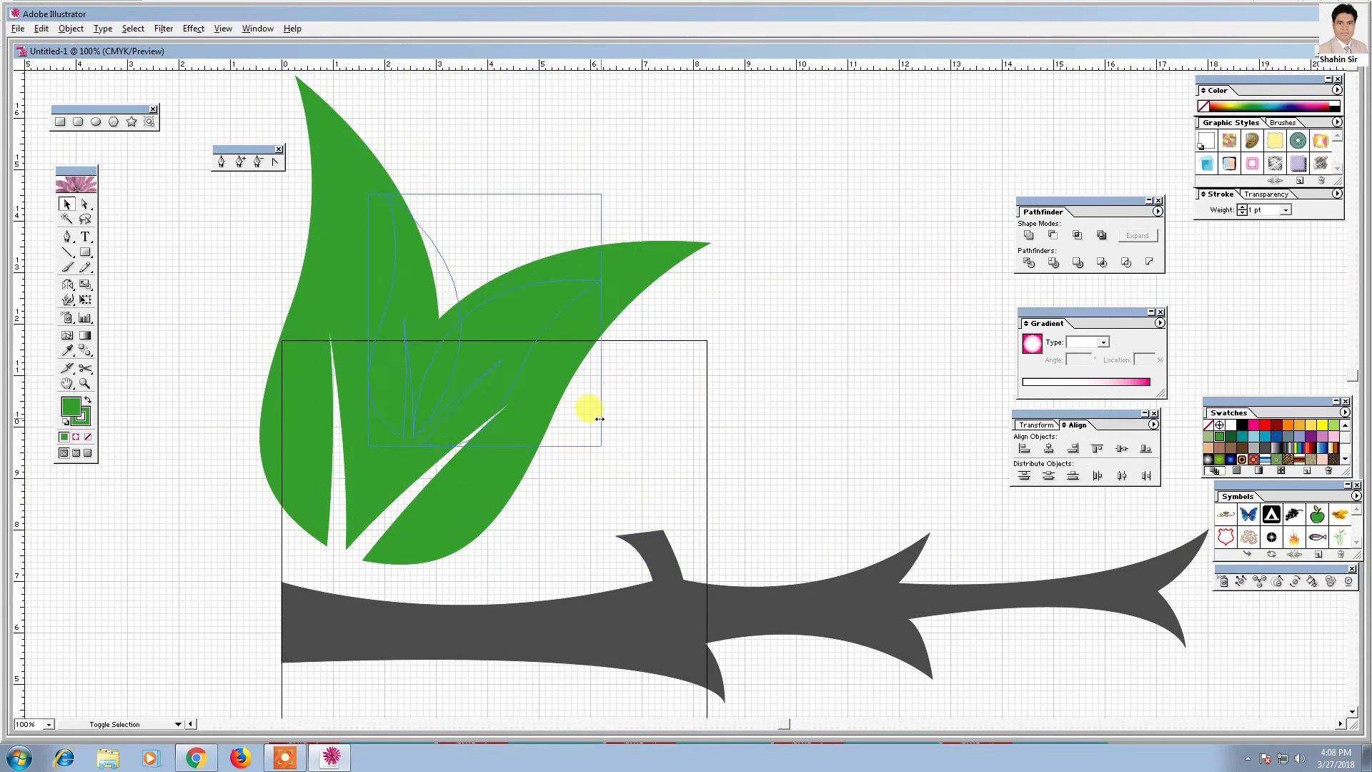
pyautogui.moveTo(367, 434)
pyautogui.mouseDown()
pyautogui.moveTo(528, 483)
pyautogui.moveTo(500, 481)
pyautogui.mouseUp()
pyautogui.moveTo(490, 379); pyautogui.dragTo(582, 468)
pyautogui.moveTo(750, 475)
pyautogui.mouseDown()
pyautogui.moveTo(457, 389)
pyautogui.moveTo(505, 368)
pyautogui.moveTo(490, 345)
pyautogui.mouseUp()
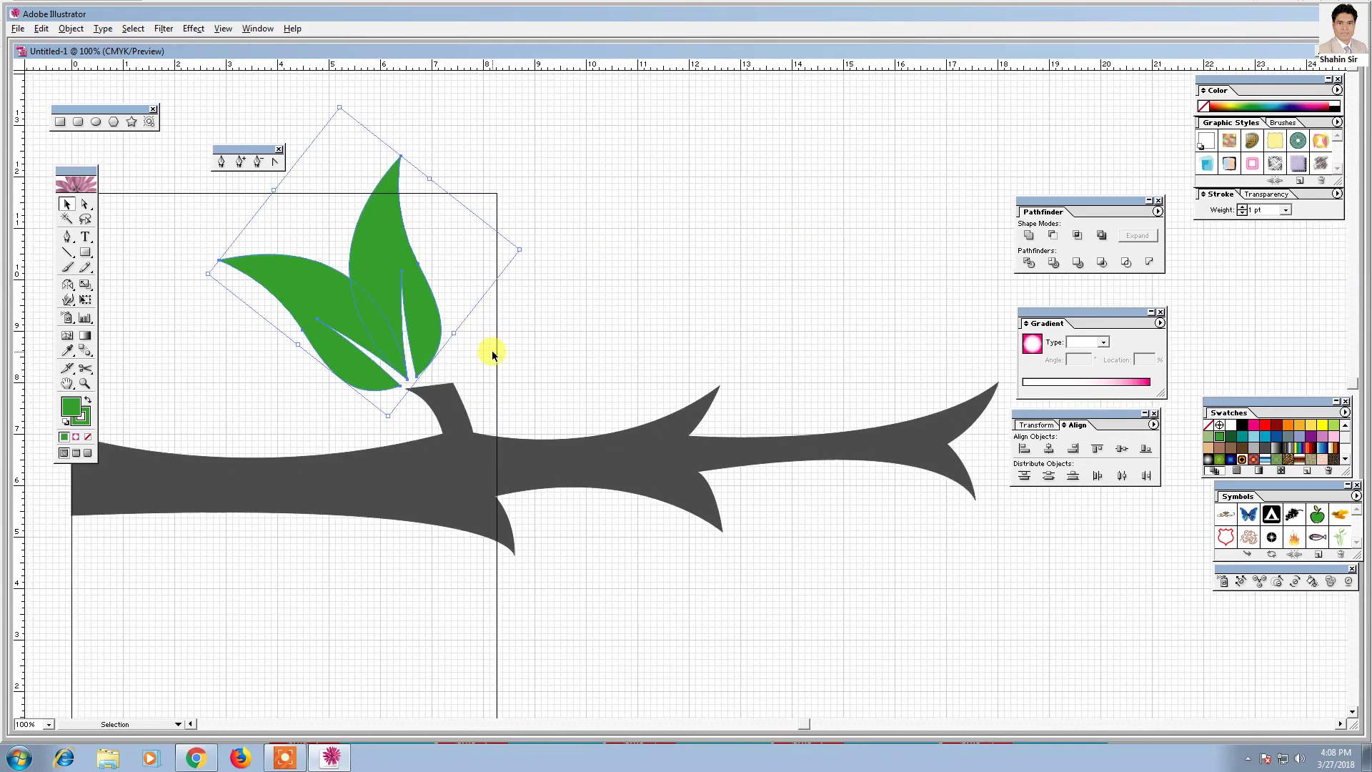
pyautogui.click(520, 343)
pyautogui.click(408, 276)
# - Copy a leaf onto the branch's next twig to the right and stand it upright
pyautogui.moveTo(408, 279); pyautogui.dragTo(743, 284)
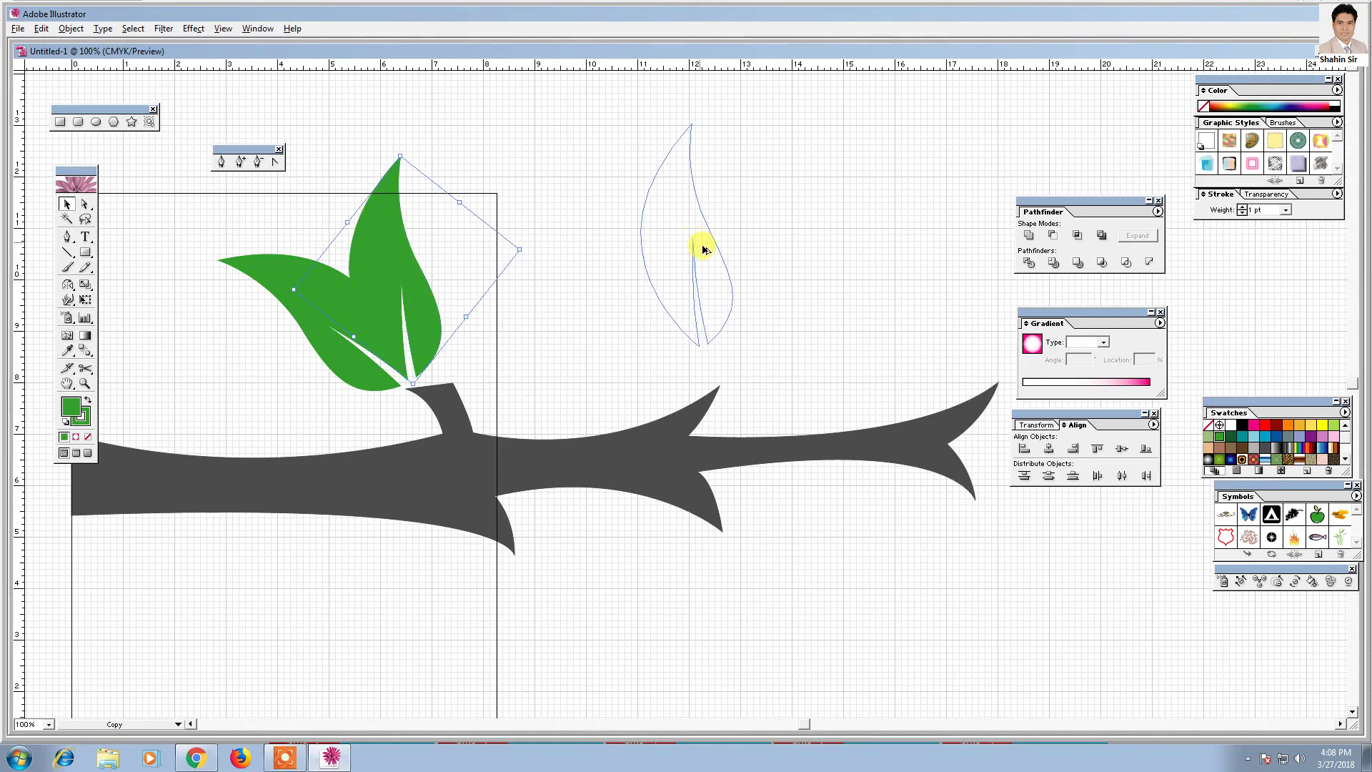
pyautogui.moveTo(777, 309); pyautogui.dragTo(743, 354)
pyautogui.moveTo(681, 291); pyautogui.dragTo(750, 308)
pyautogui.click(793, 368)
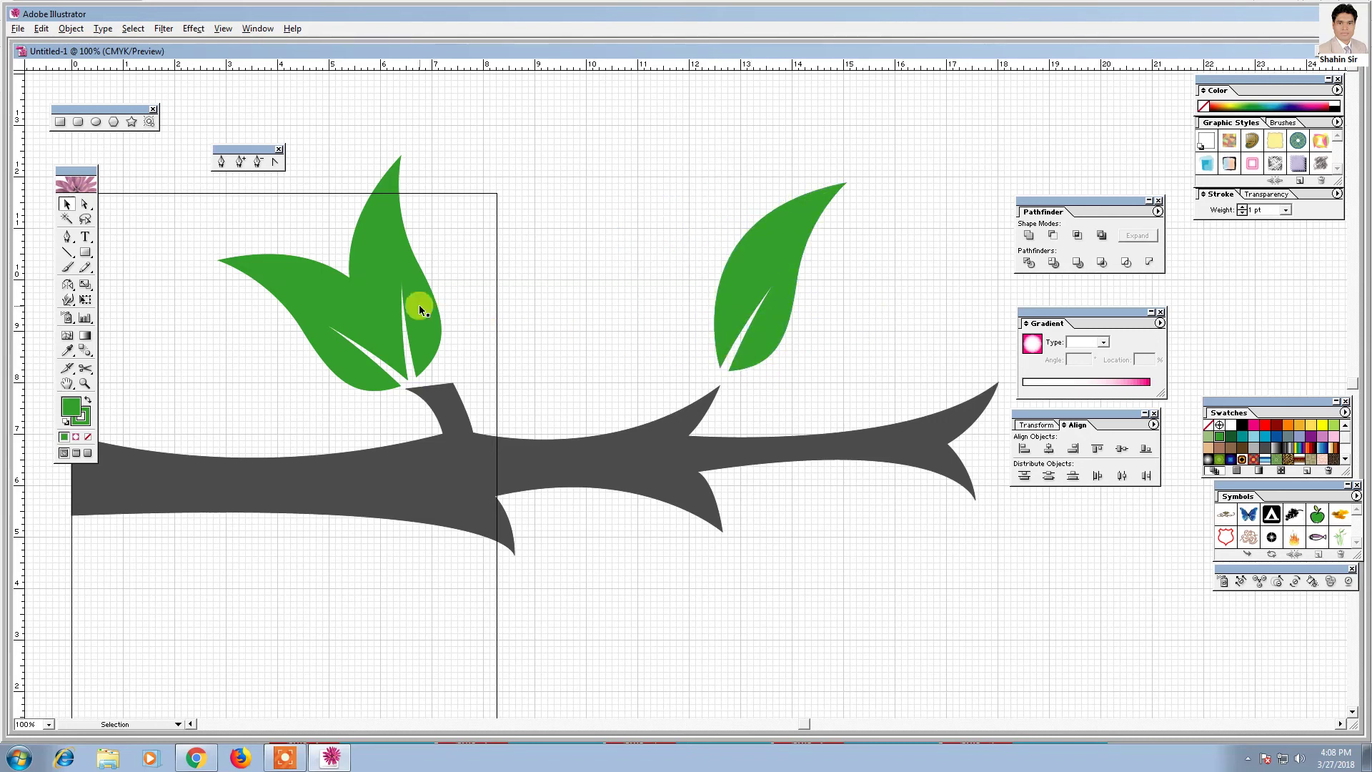
pyautogui.click(603, 314)
pyautogui.click(775, 318)
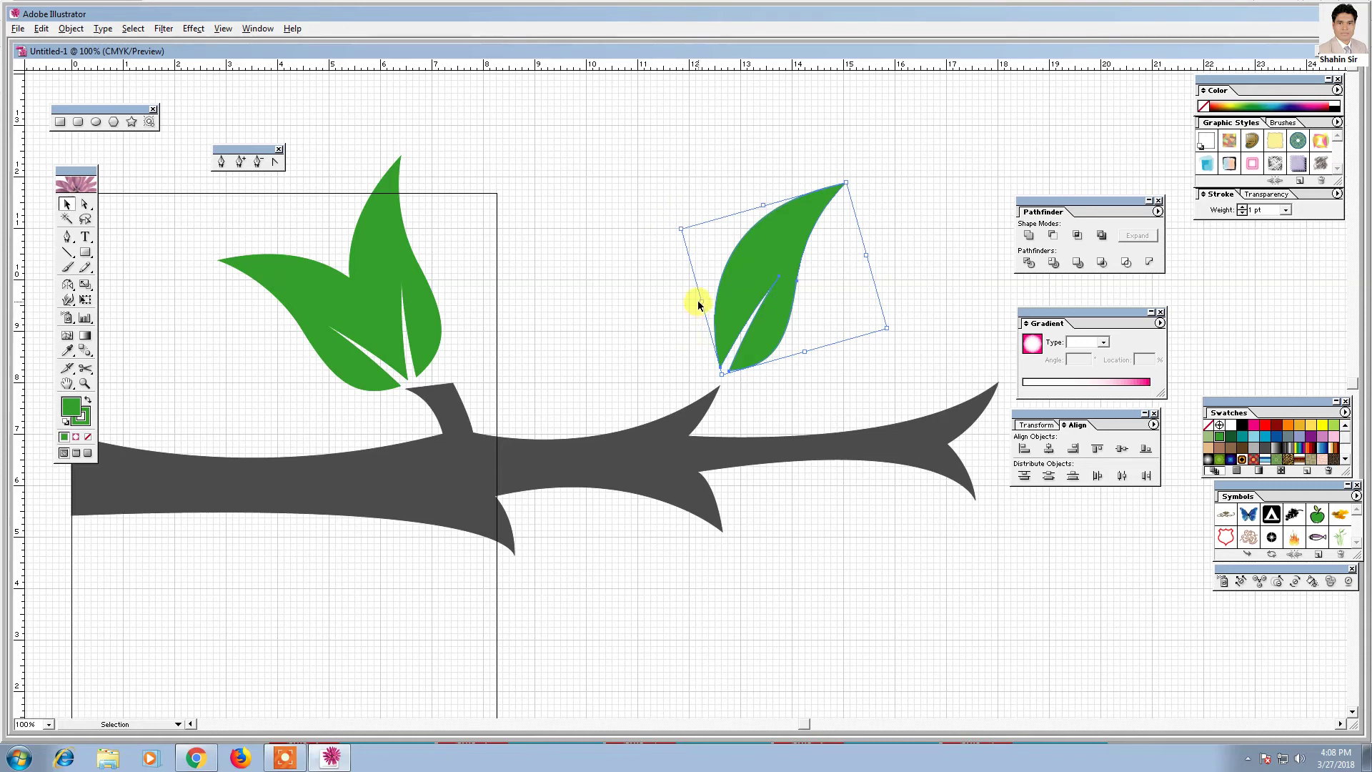
pyautogui.moveTo(804, 355)
pyautogui.mouseDown()
pyautogui.moveTo(806, 337)
pyautogui.moveTo(736, 336)
pyautogui.mouseUp()
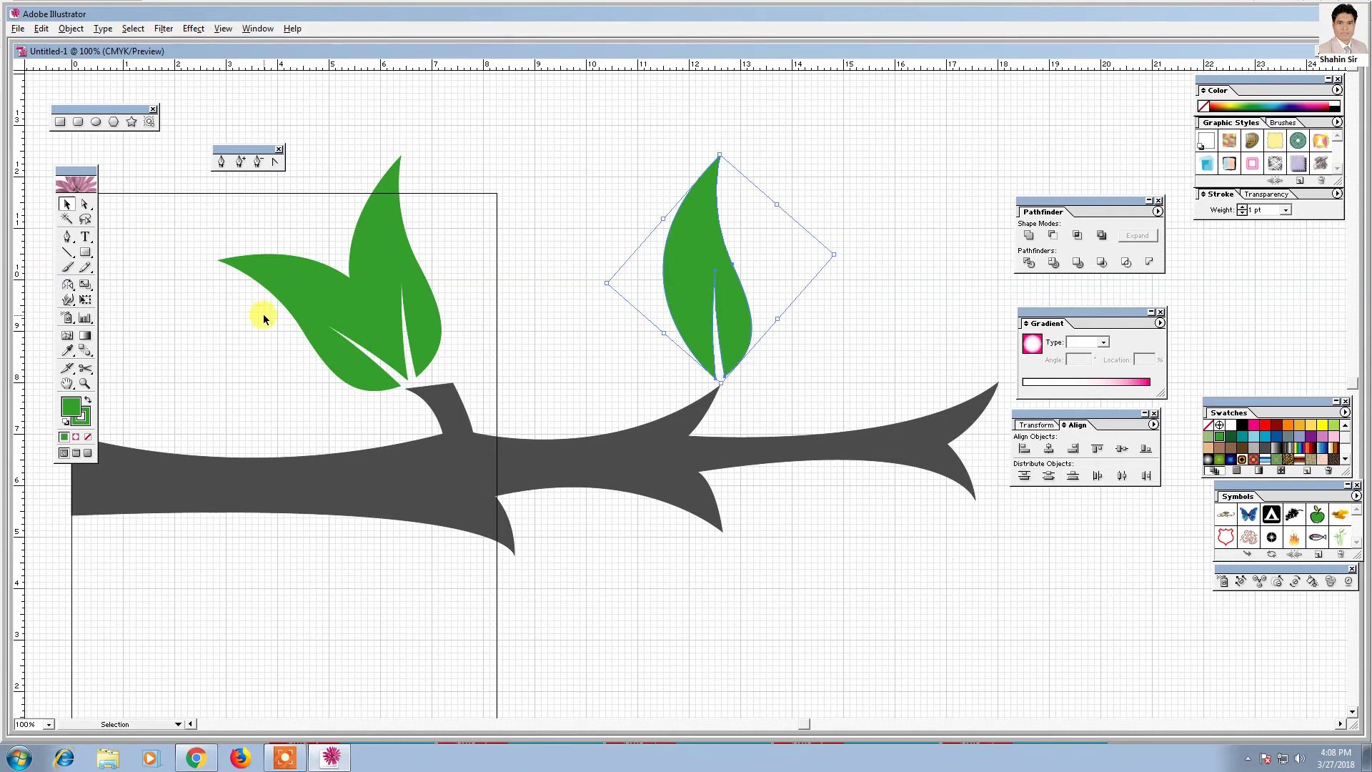
# - Duplicate the upright leaf, tilting the copy clockwise to form a two-leaf pair
pyautogui.moveTo(702, 277); pyautogui.dragTo(793, 275)
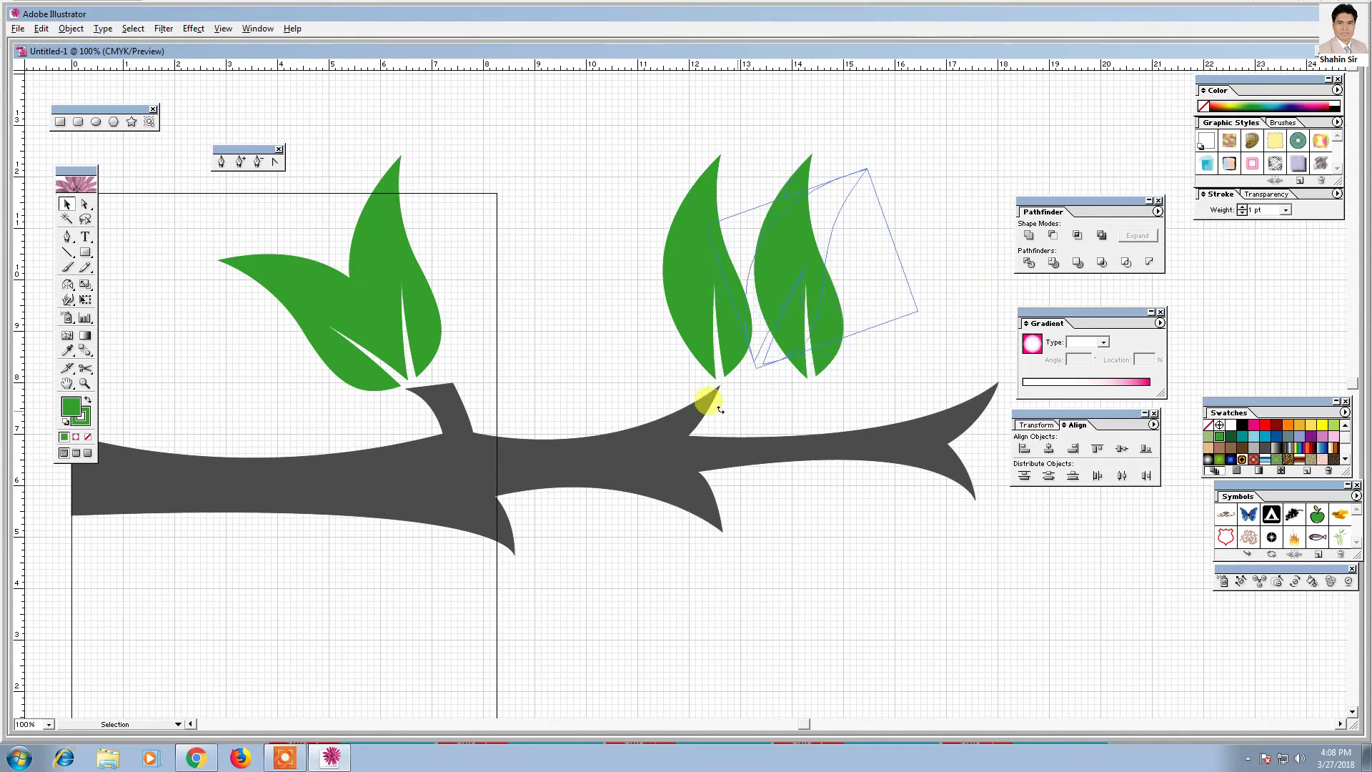
pyautogui.moveTo(814, 386); pyautogui.dragTo(711, 393)
pyautogui.moveTo(790, 310); pyautogui.dragTo(793, 326)
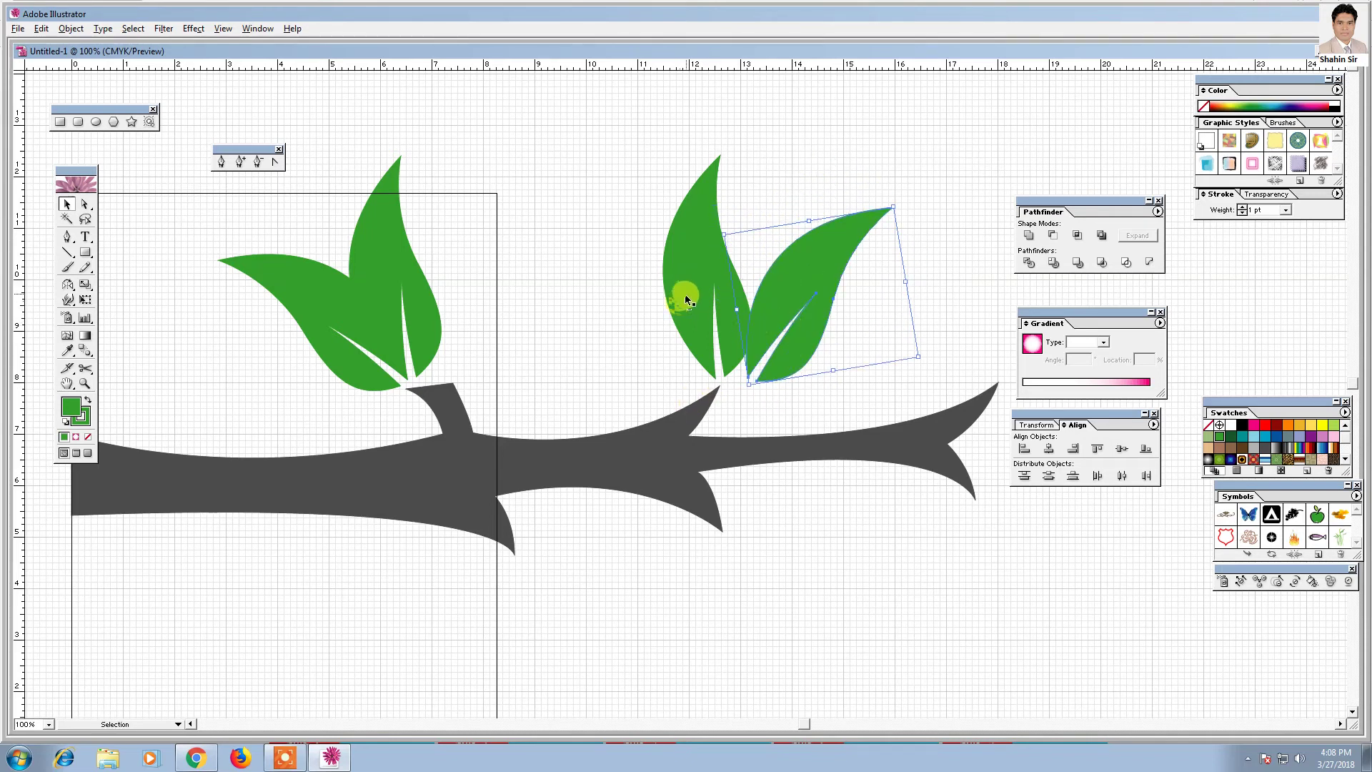
pyautogui.moveTo(680, 294); pyautogui.dragTo(664, 295)
pyautogui.click(760, 352)
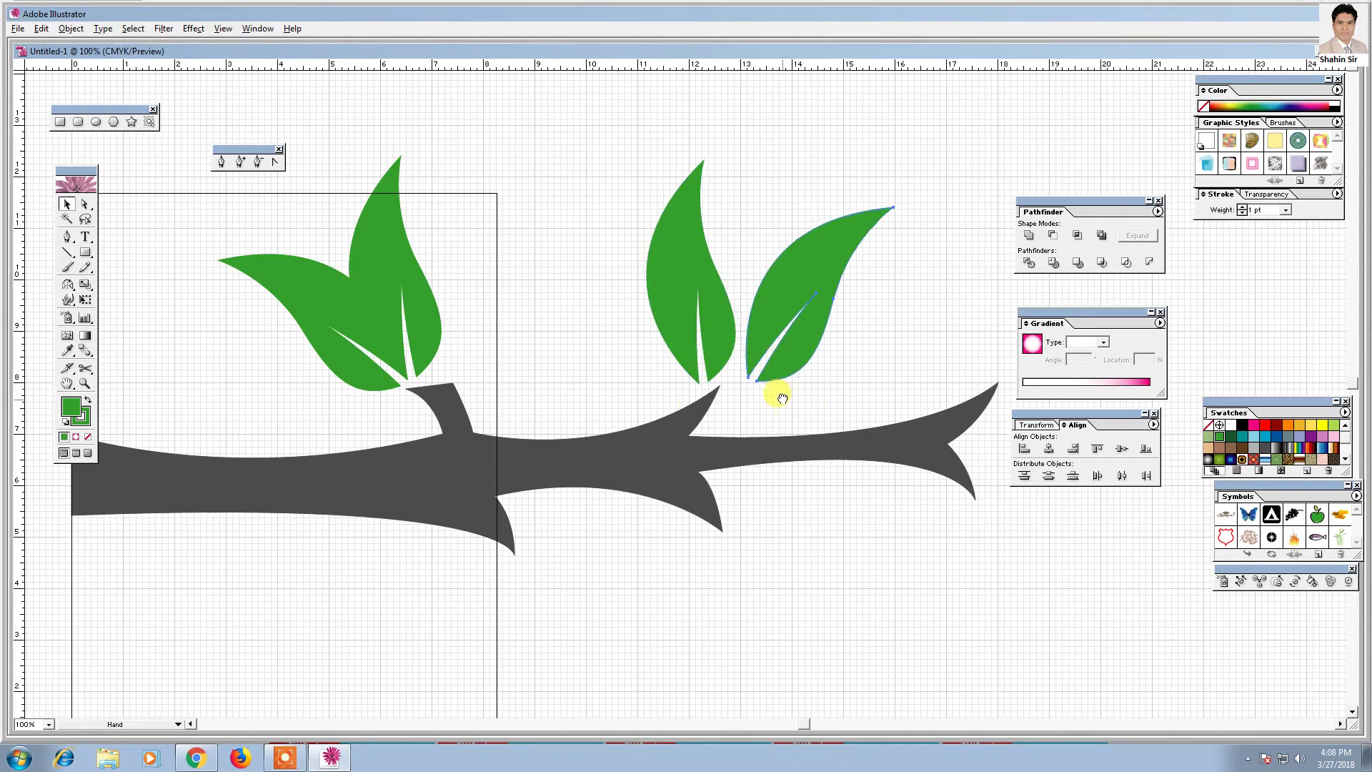
pyautogui.moveTo(798, 398); pyautogui.dragTo(749, 349)
# - Zoom out and fine-tune the tilted and upright leaves of the new pair
pyautogui.hotkey('ctrl', '-')
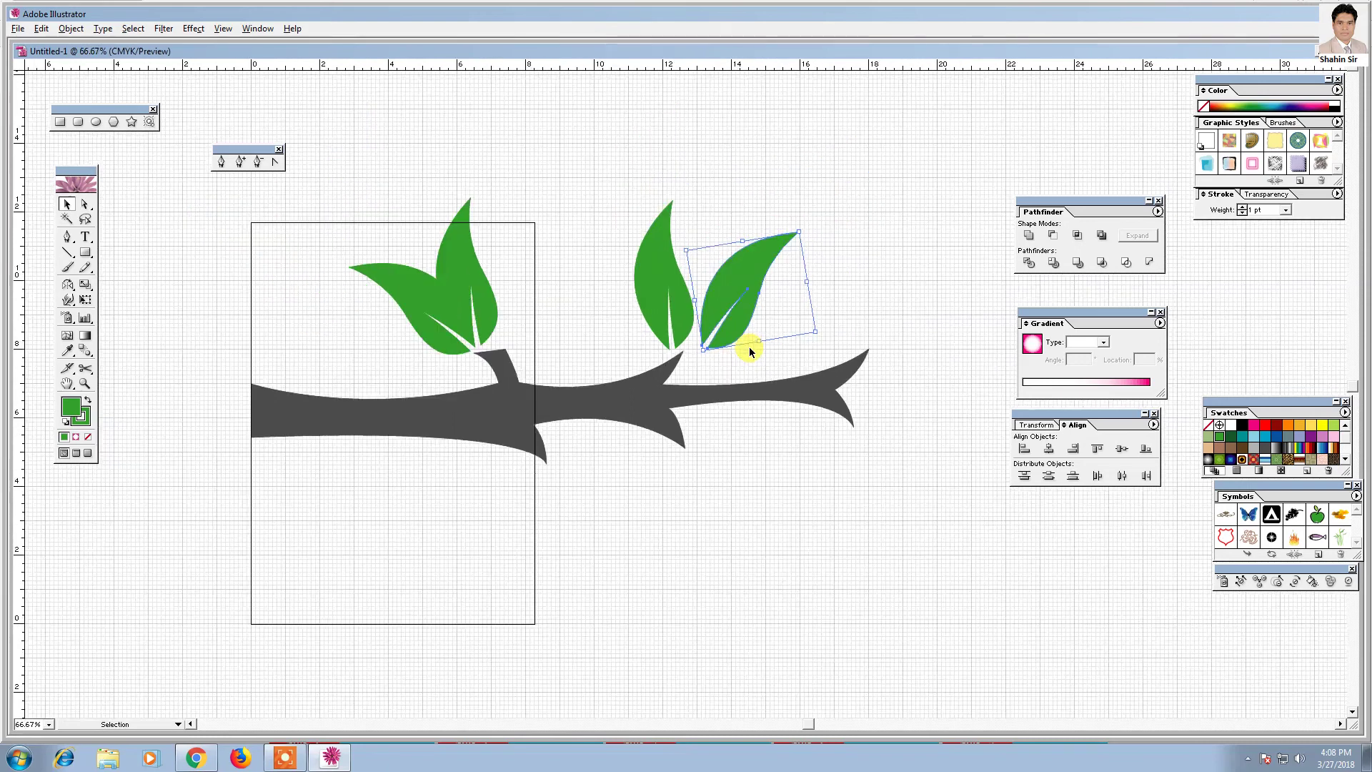
pyautogui.hotkey('ctrl', '-')
pyautogui.moveTo(785, 454); pyautogui.dragTo(752, 446)
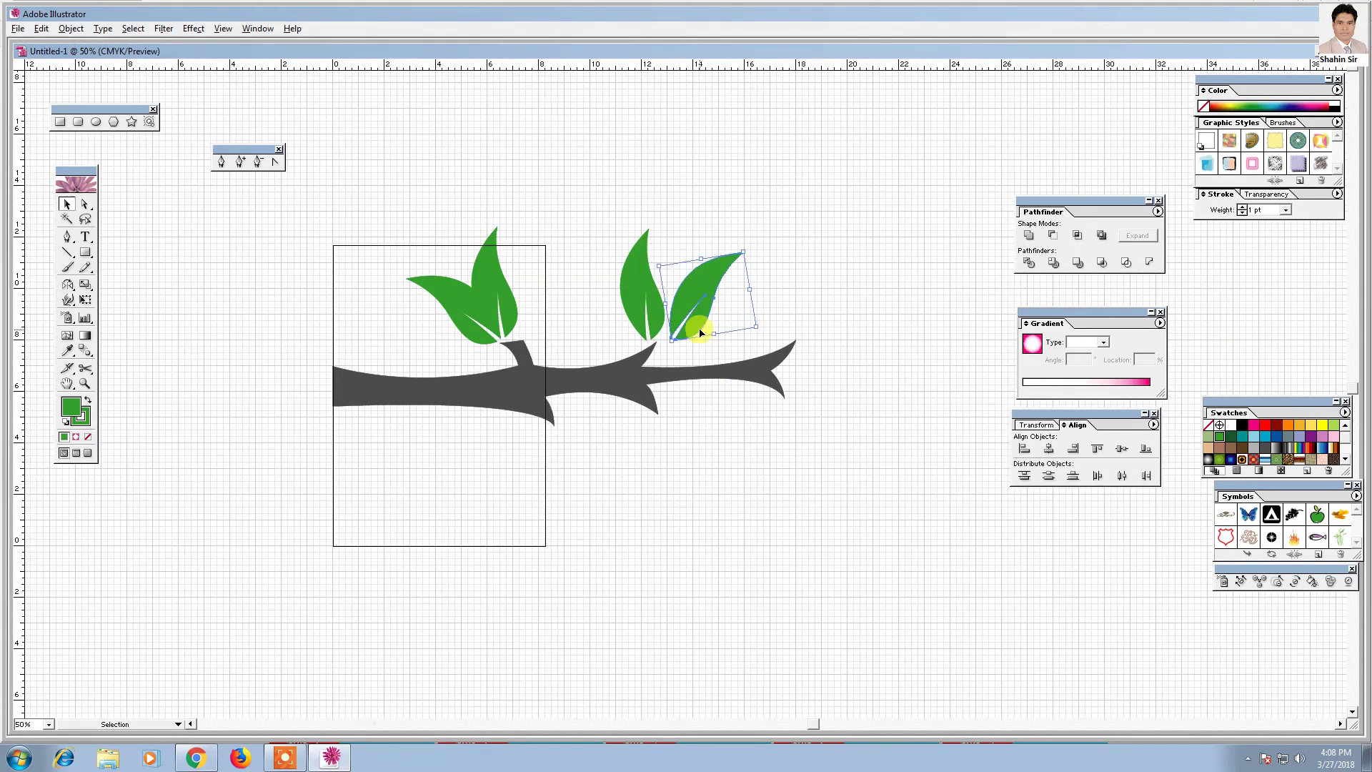
pyautogui.moveTo(760, 329); pyautogui.dragTo(753, 340)
pyautogui.moveTo(681, 312); pyautogui.dragTo(636, 299)
pyautogui.click(840, 304)
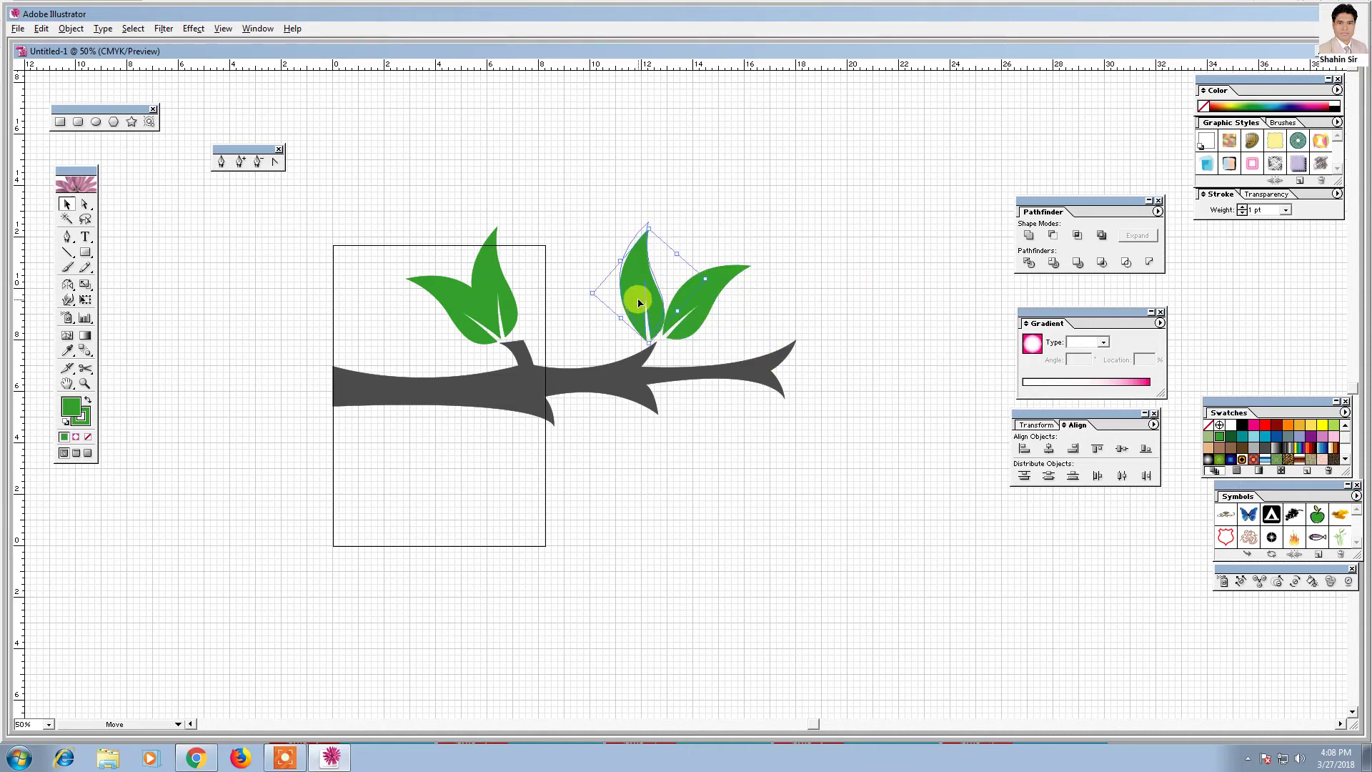
pyautogui.click(805, 331)
# - Place a shrunken copy of the new leaf pair on the branch tip, with another copy below it
pyautogui.moveTo(613, 192); pyautogui.dragTo(760, 286)
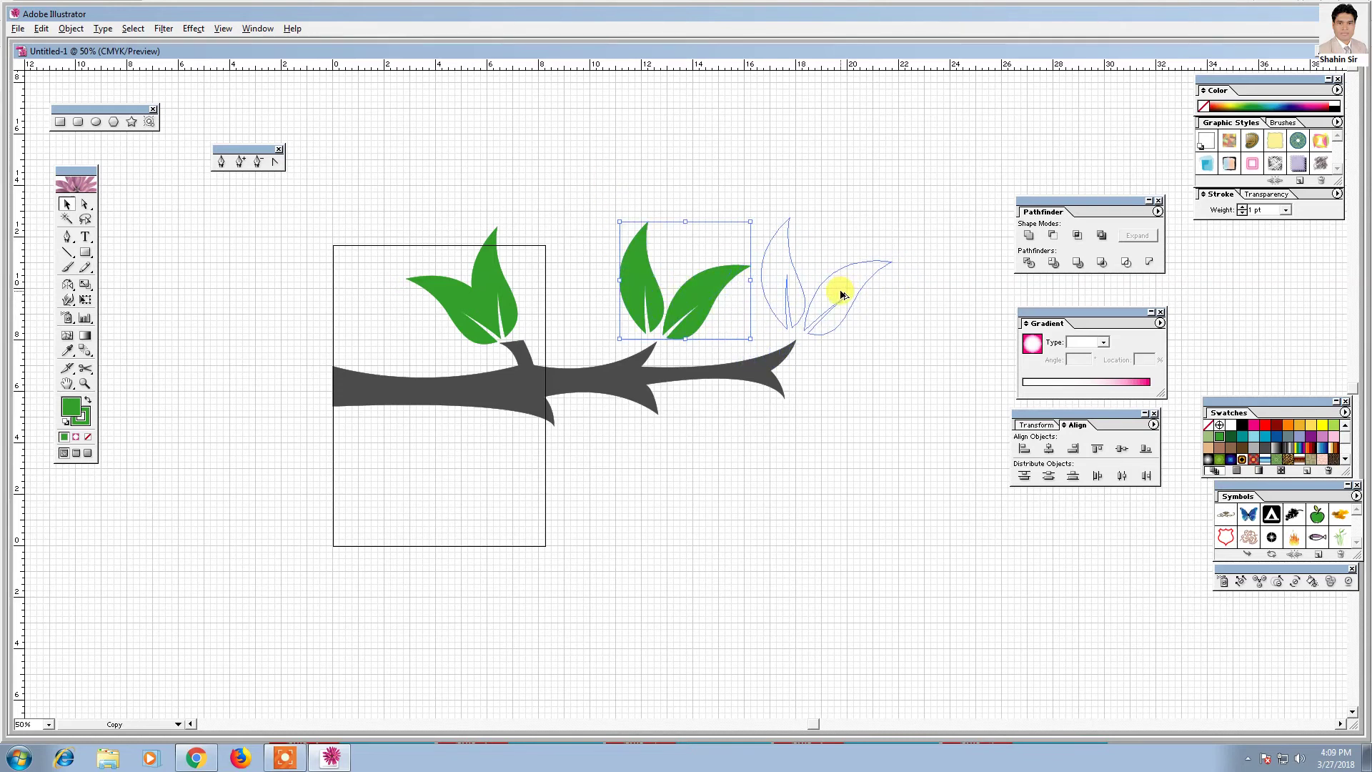
pyautogui.keyDown('alt'); pyautogui.moveTo(683, 287); pyautogui.dragTo(846, 305); pyautogui.keyUp('alt')
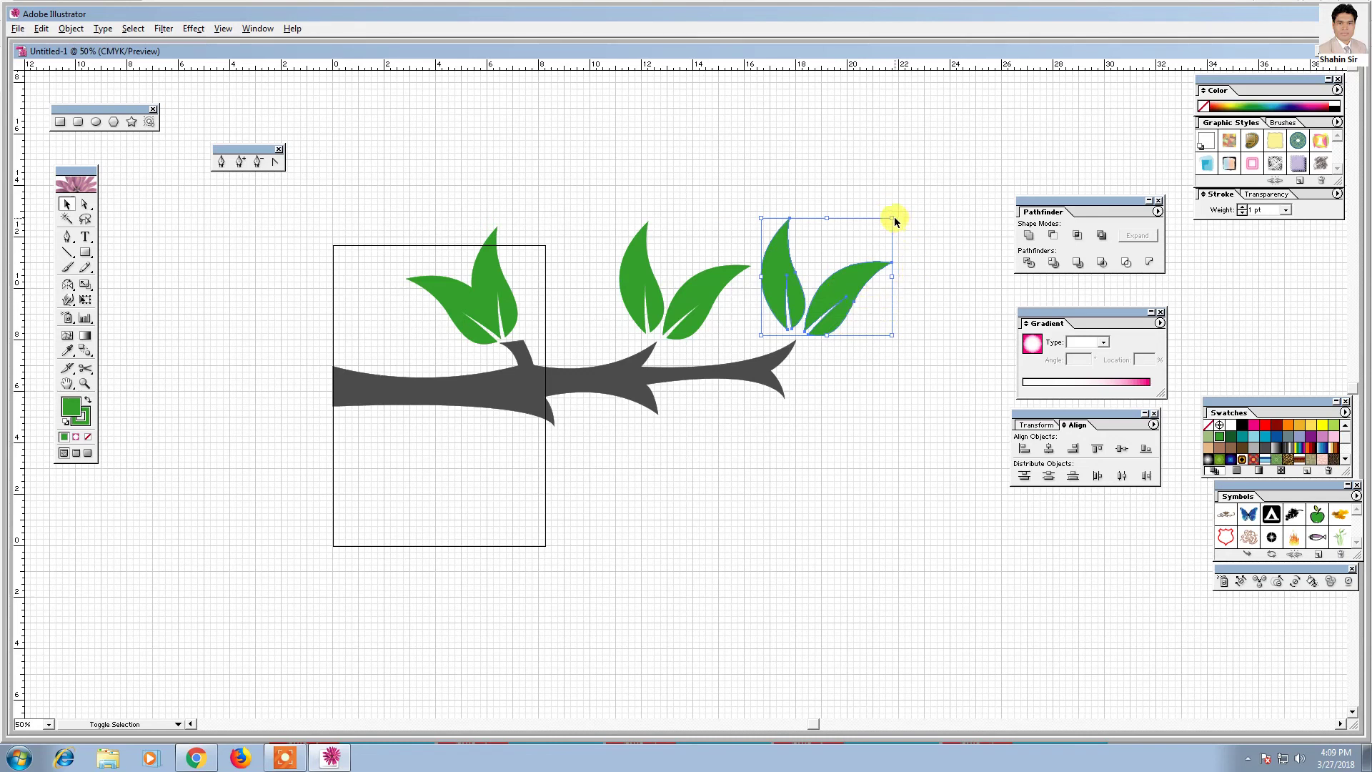
pyautogui.keyDown('alt'); pyautogui.keyDown('shift'); pyautogui.moveTo(893, 216); pyautogui.dragTo(875, 233); pyautogui.keyUp('shift'); pyautogui.keyUp('alt')
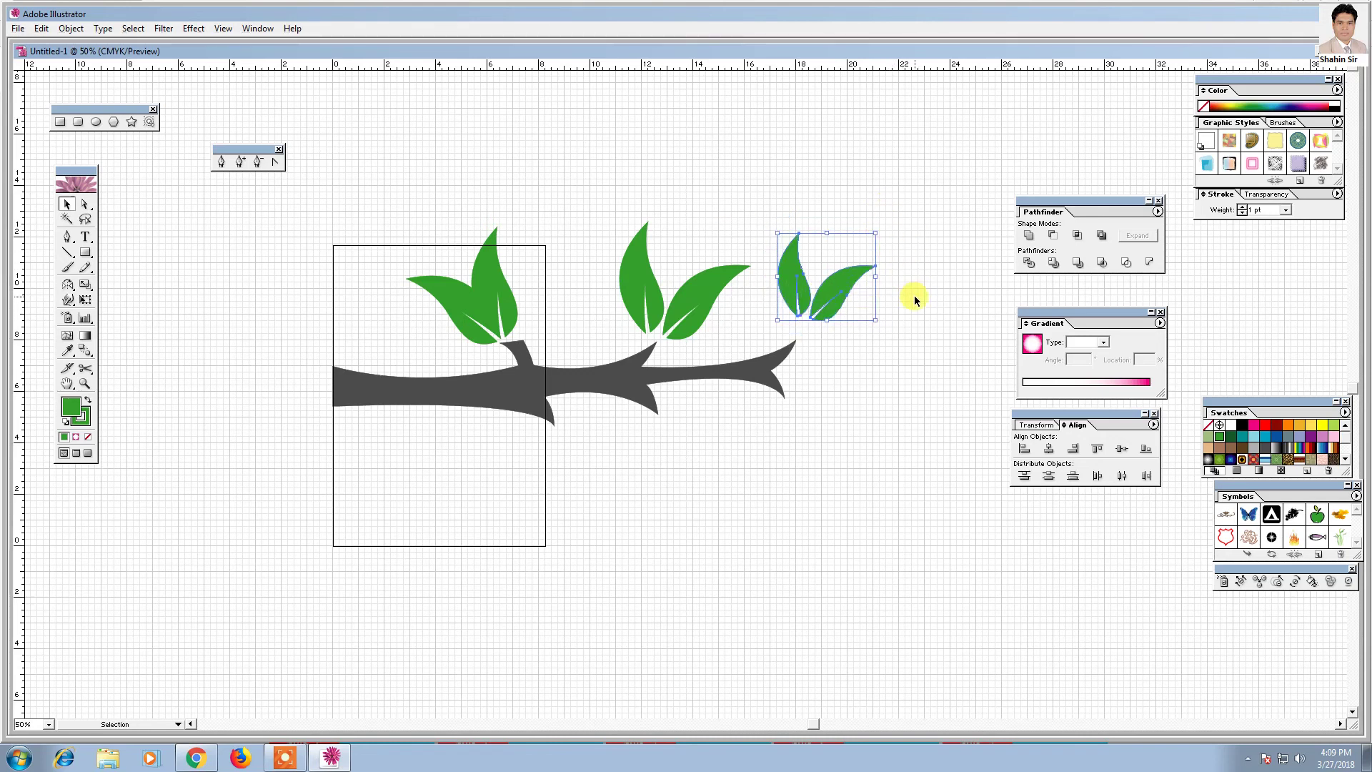
pyautogui.moveTo(826, 297); pyautogui.dragTo(824, 311)
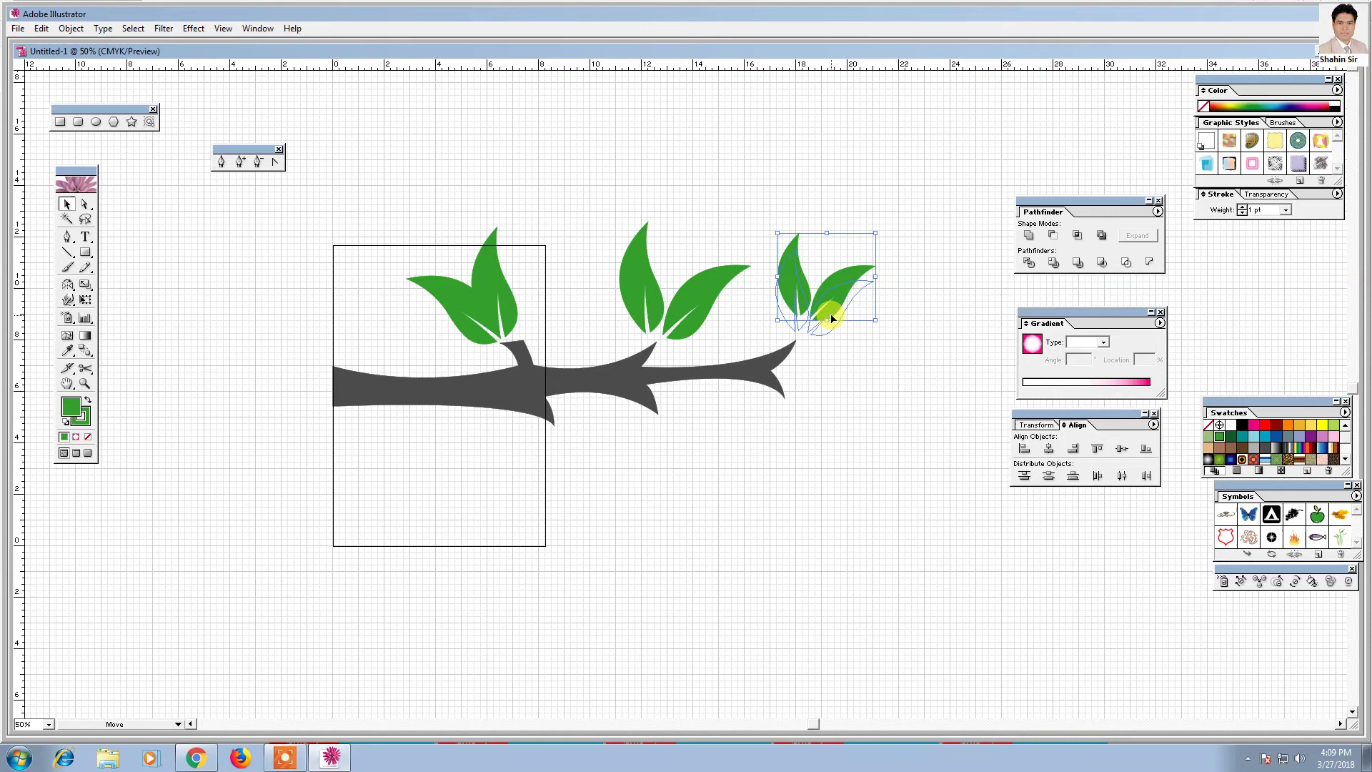
pyautogui.click(857, 361)
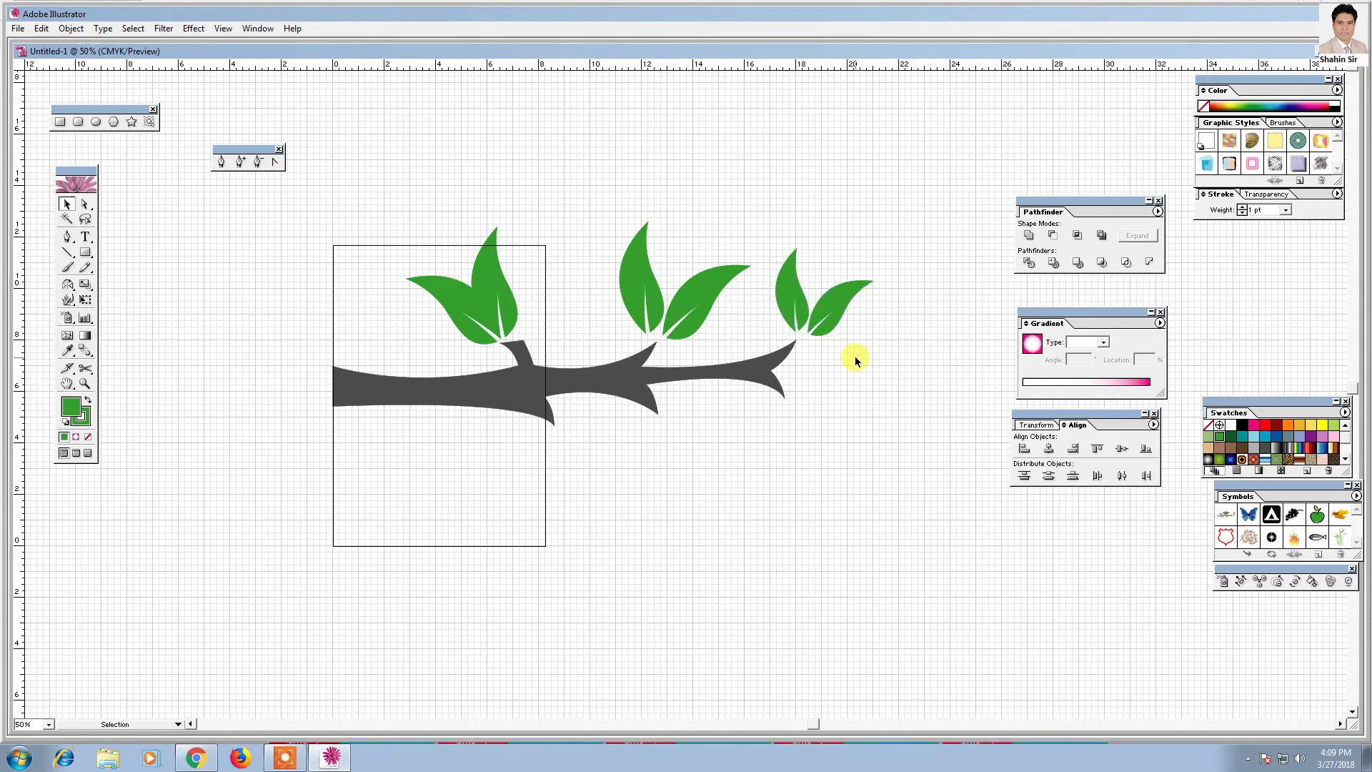
pyautogui.moveTo(758, 224)
pyautogui.mouseDown()
pyautogui.moveTo(869, 306)
pyautogui.moveTo(836, 420)
pyautogui.mouseUp()
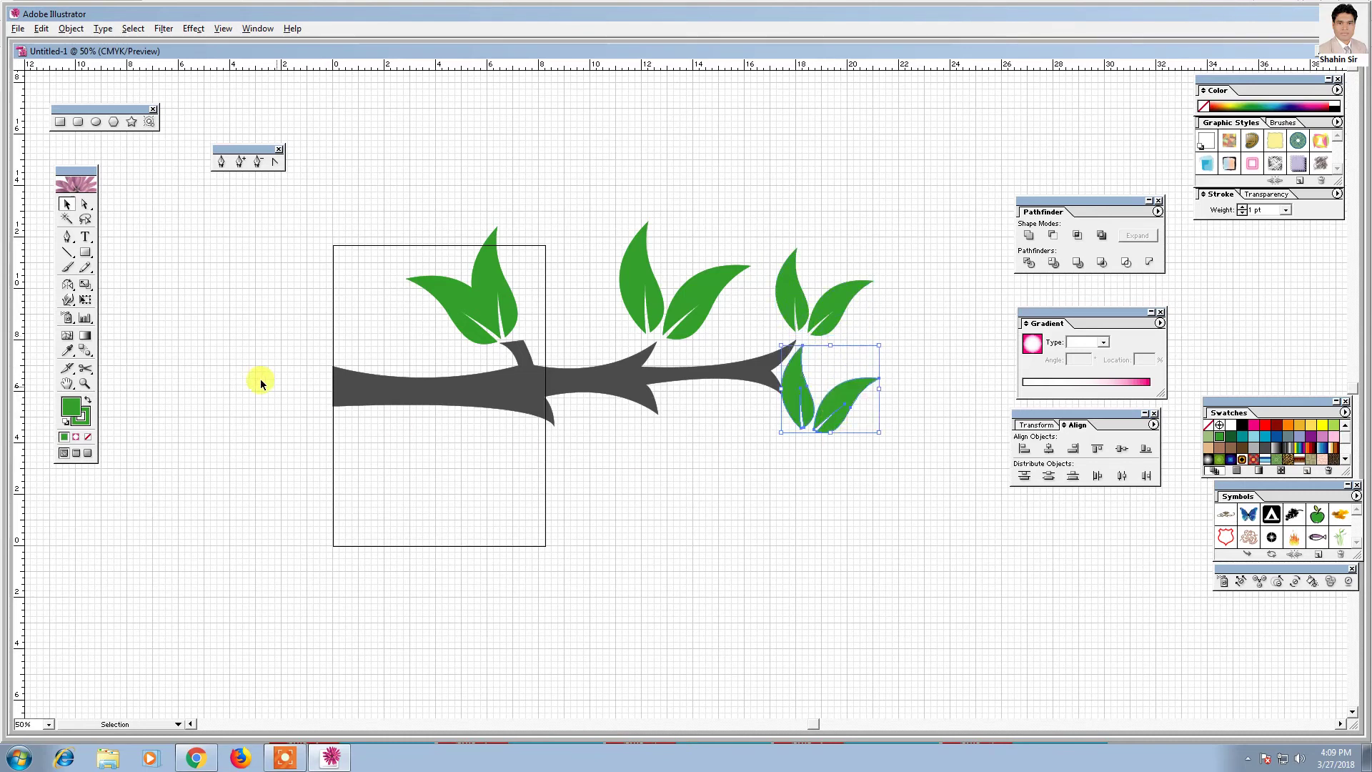
# - Reflect the copied leaf pair around its base so it hangs below the branch
pyautogui.click(66, 285)
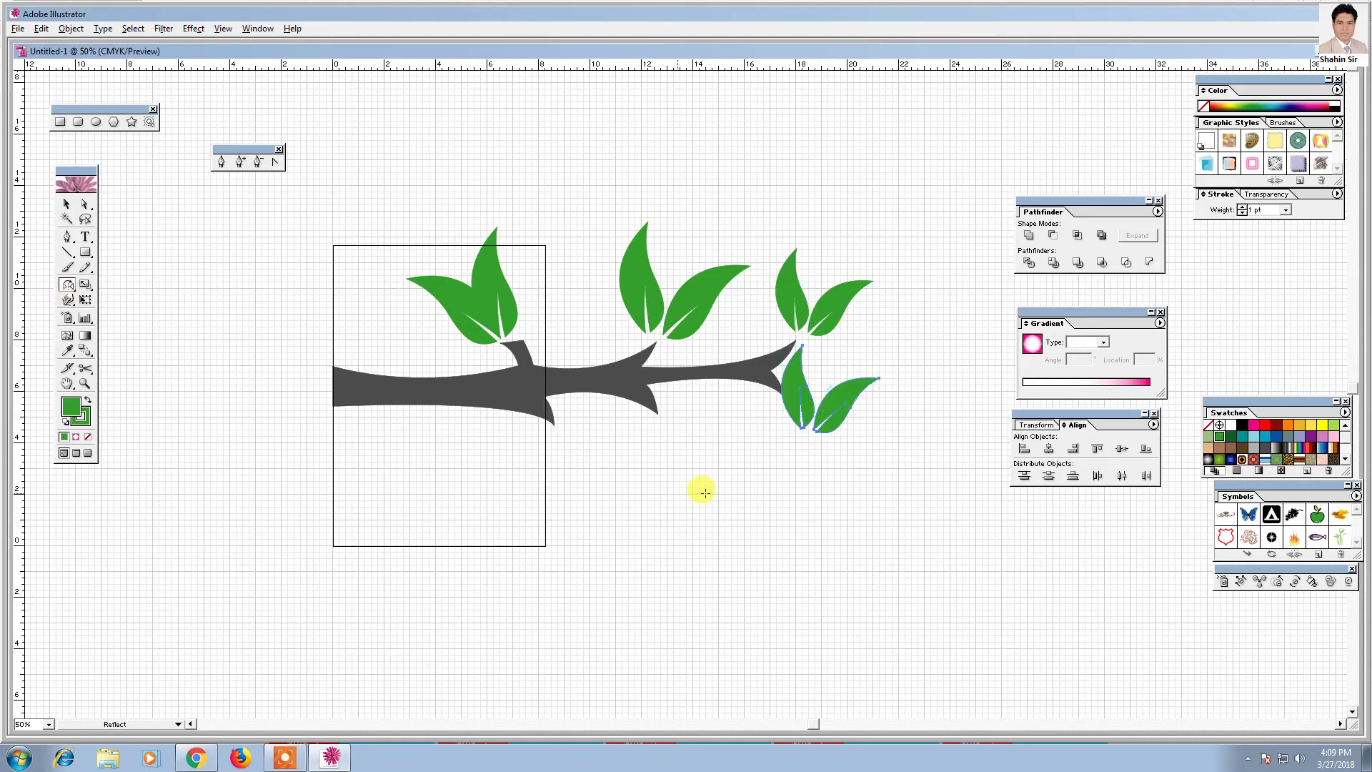
pyautogui.click(803, 436)
pyautogui.moveTo(839, 398); pyautogui.dragTo(822, 467)
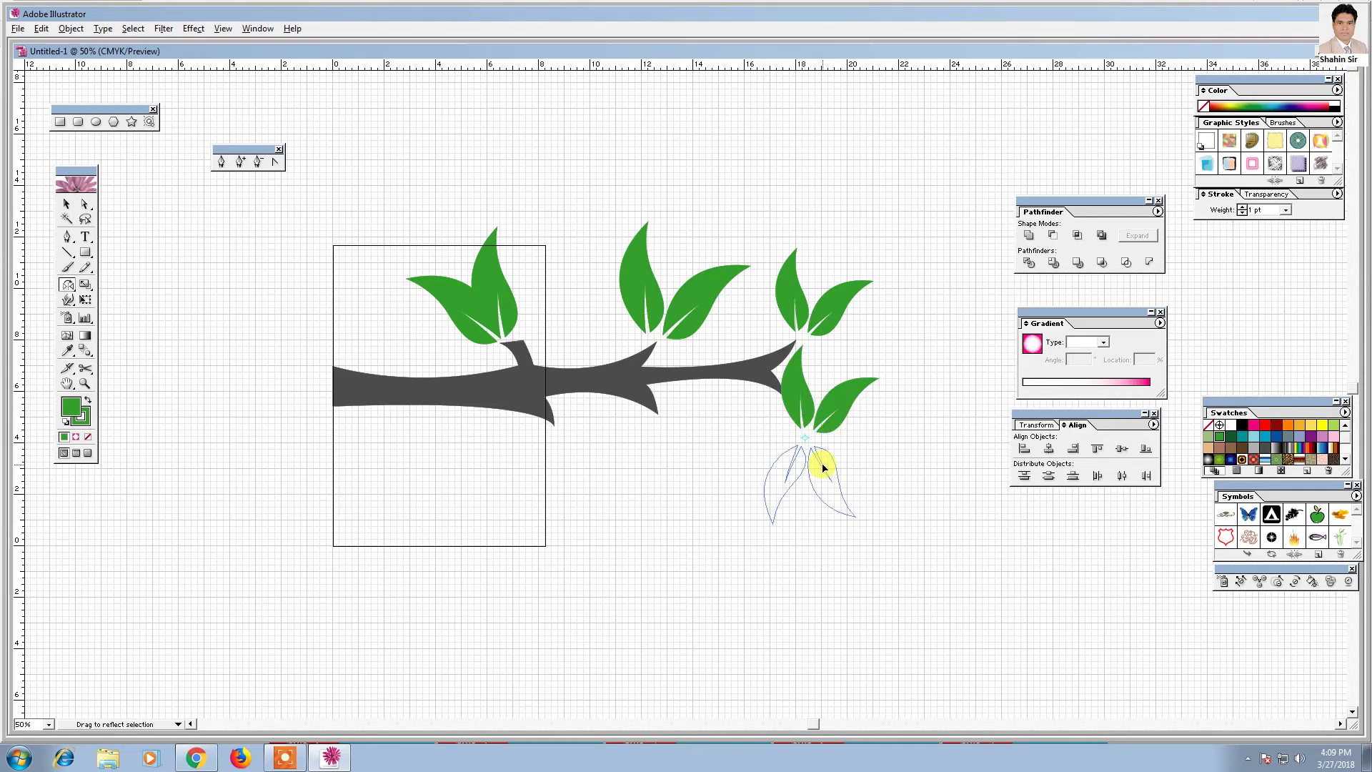
pyautogui.moveTo(821, 466); pyautogui.dragTo(853, 468)
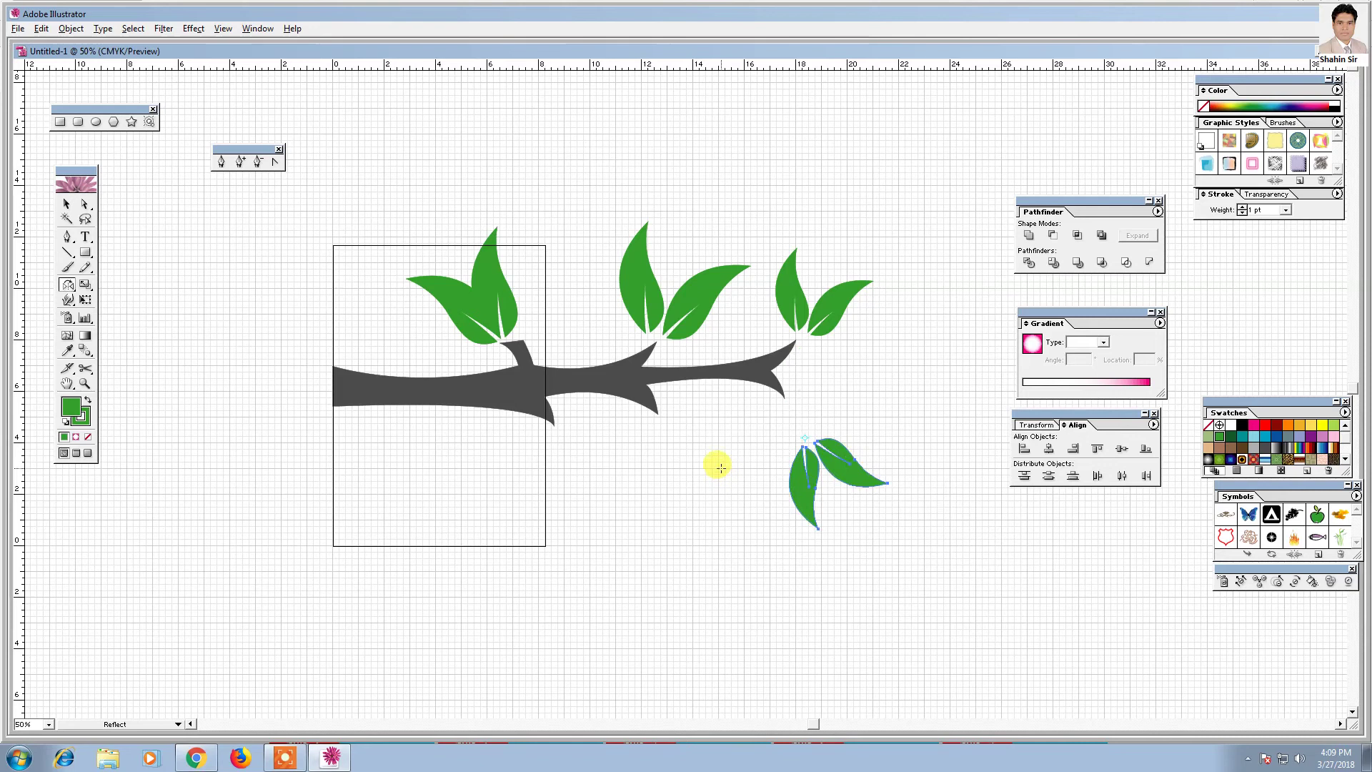
pyautogui.click(67, 205)
pyautogui.click(759, 443)
pyautogui.click(804, 464)
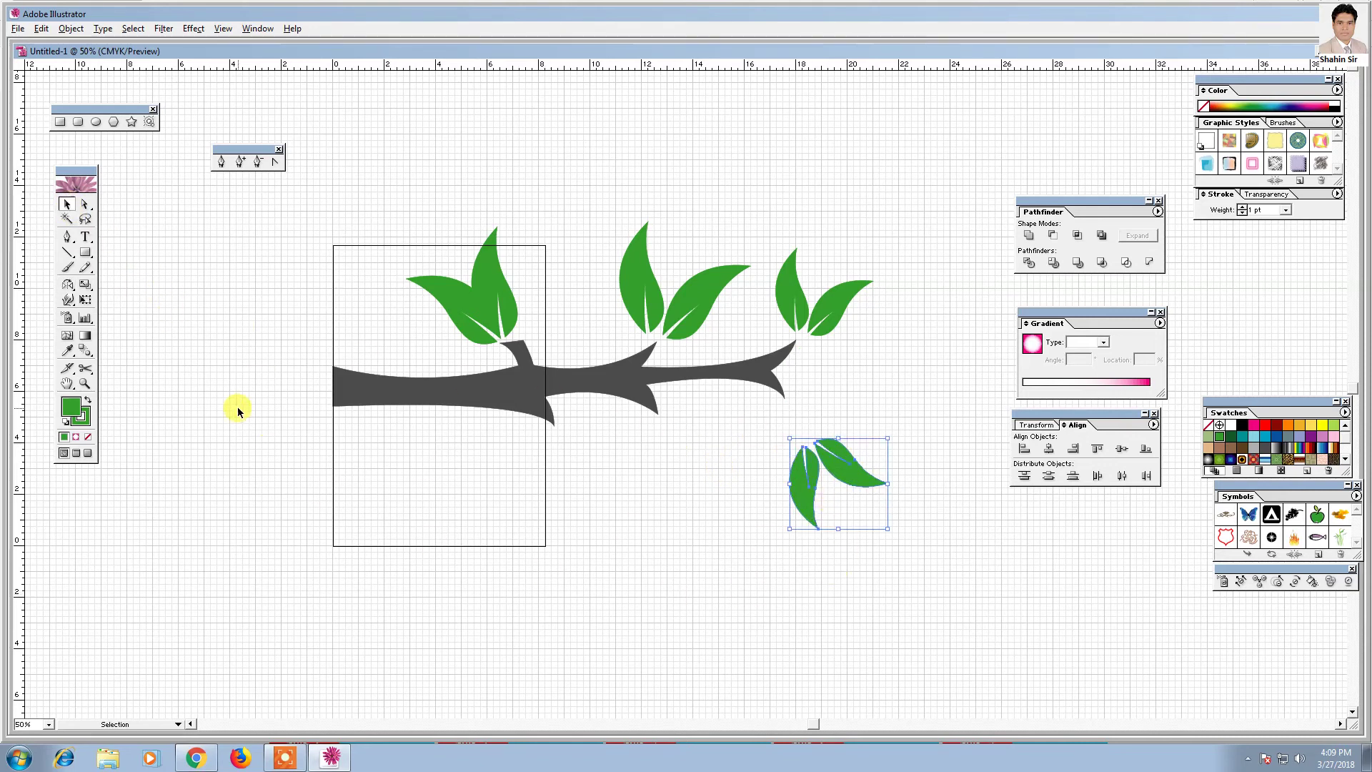
# - Reflect the hanging pair again so its upper leaf droops outward, then zoom in
pyautogui.click(67, 284)
pyautogui.moveTo(800, 466); pyautogui.dragTo(881, 373)
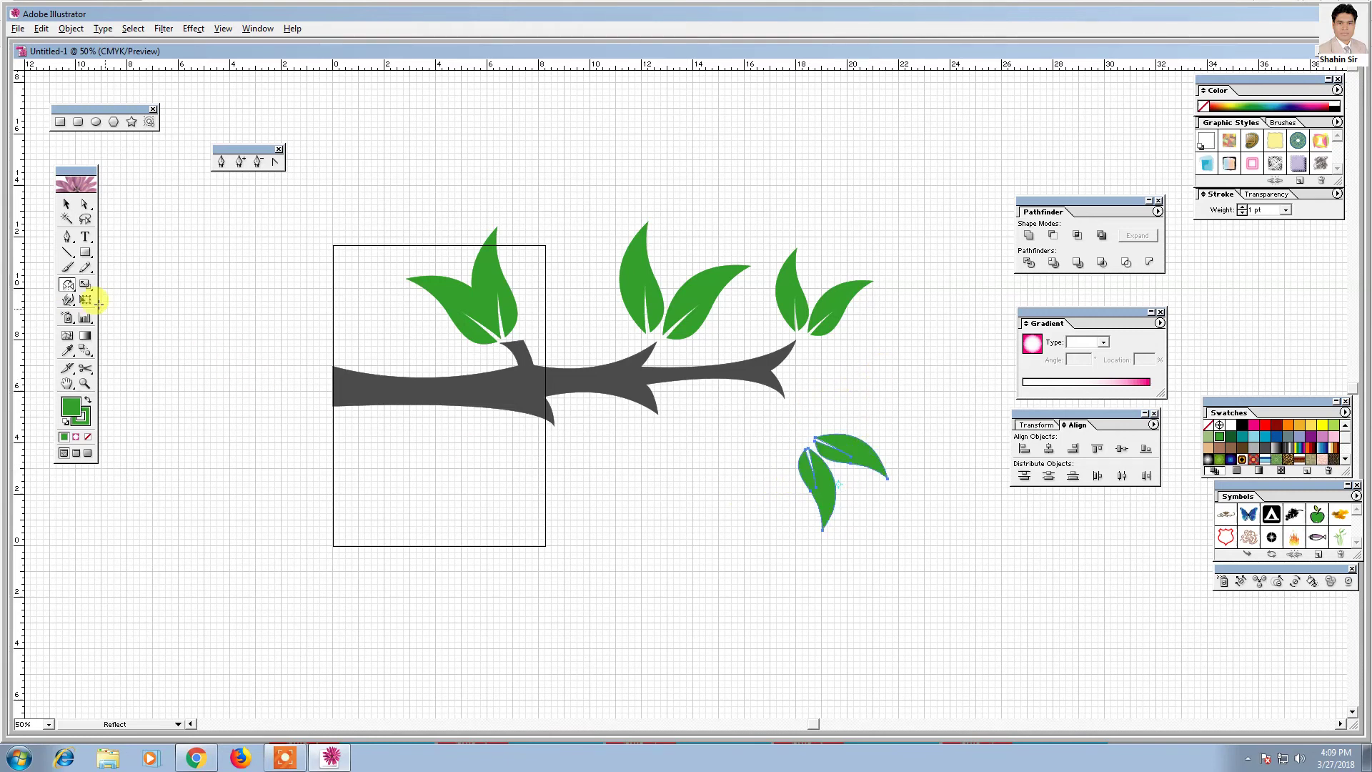
pyautogui.click(72, 206)
pyautogui.click(520, 573)
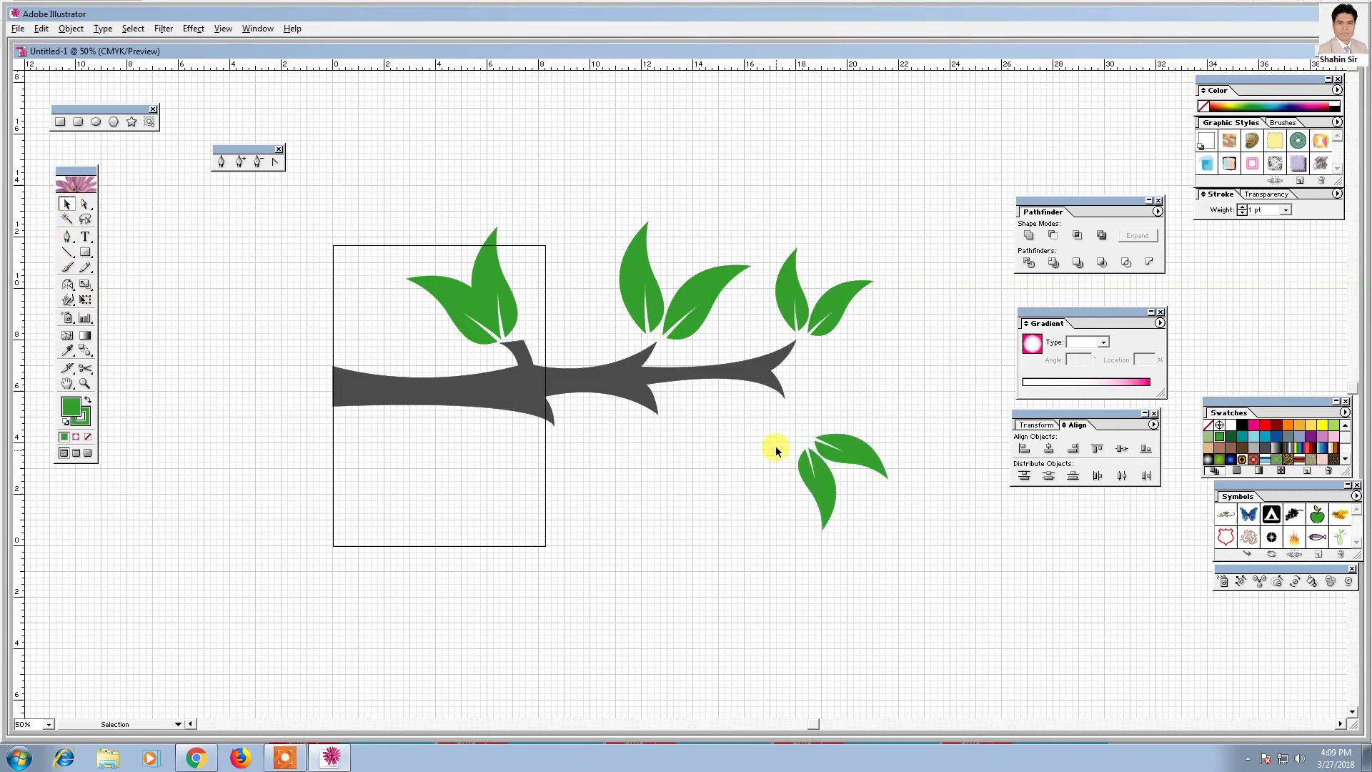
pyautogui.moveTo(820, 453); pyautogui.dragTo(871, 493)
pyautogui.hotkey('ctrl', 'z')
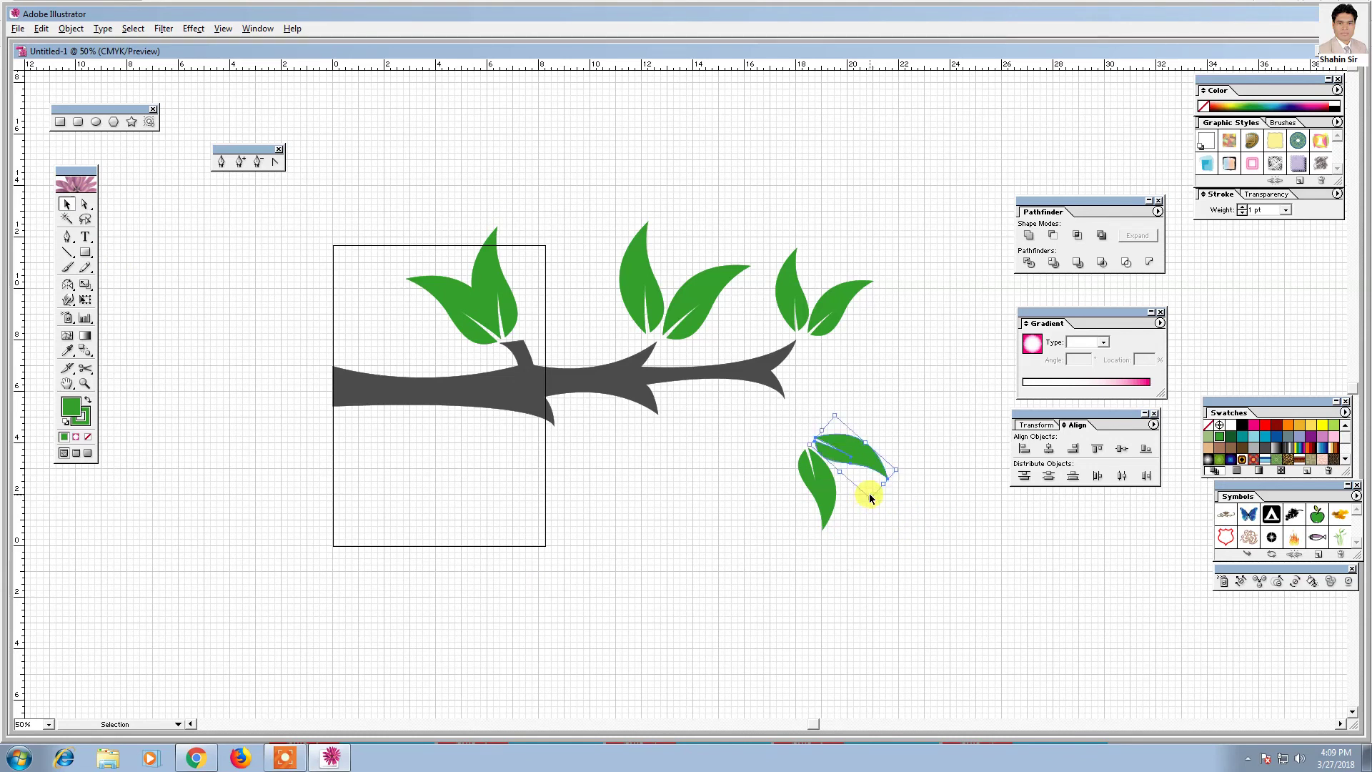
pyautogui.hotkey('ctrl', '=')
pyautogui.click(751, 511)
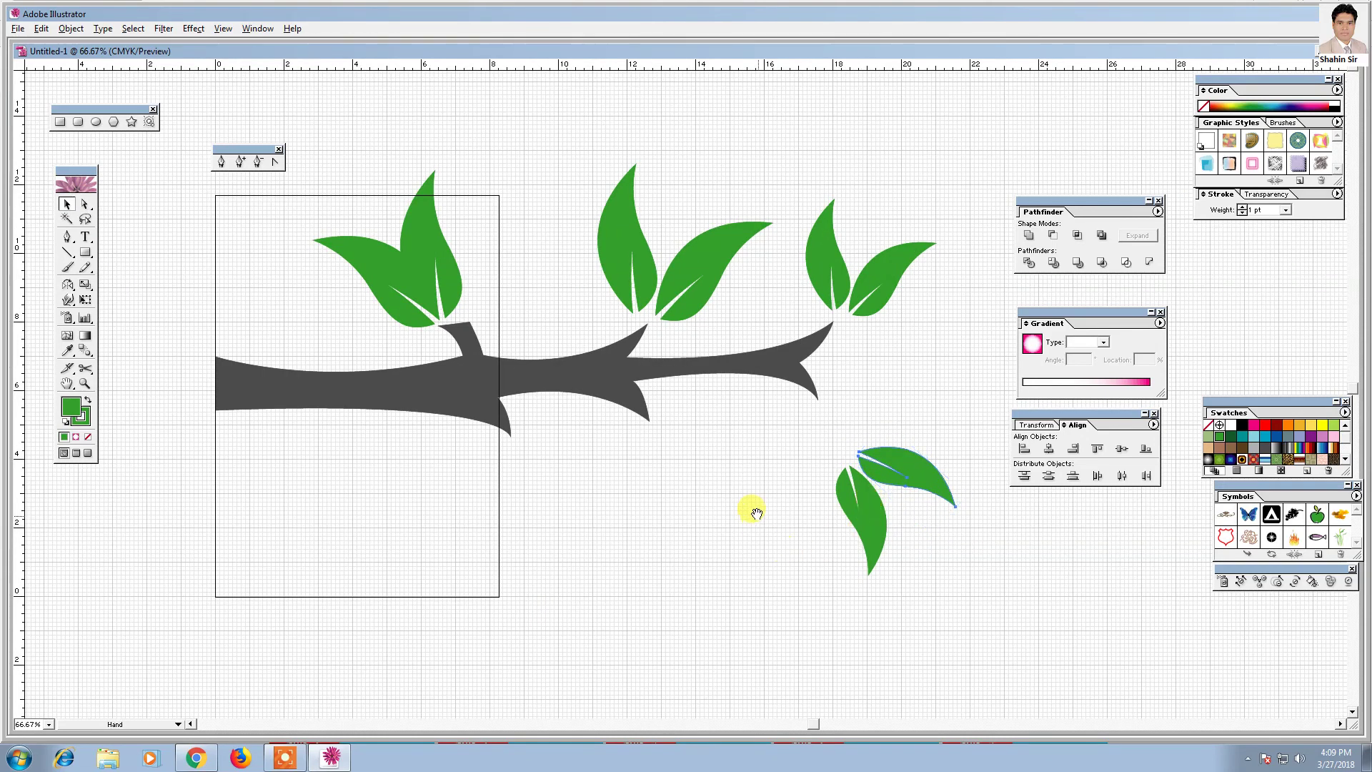
# - Move the hanging leaf pair up under the branch tip and enlarge it
pyautogui.scroll(-2, 754, 493)
pyautogui.moveTo(854, 421); pyautogui.dragTo(923, 485)
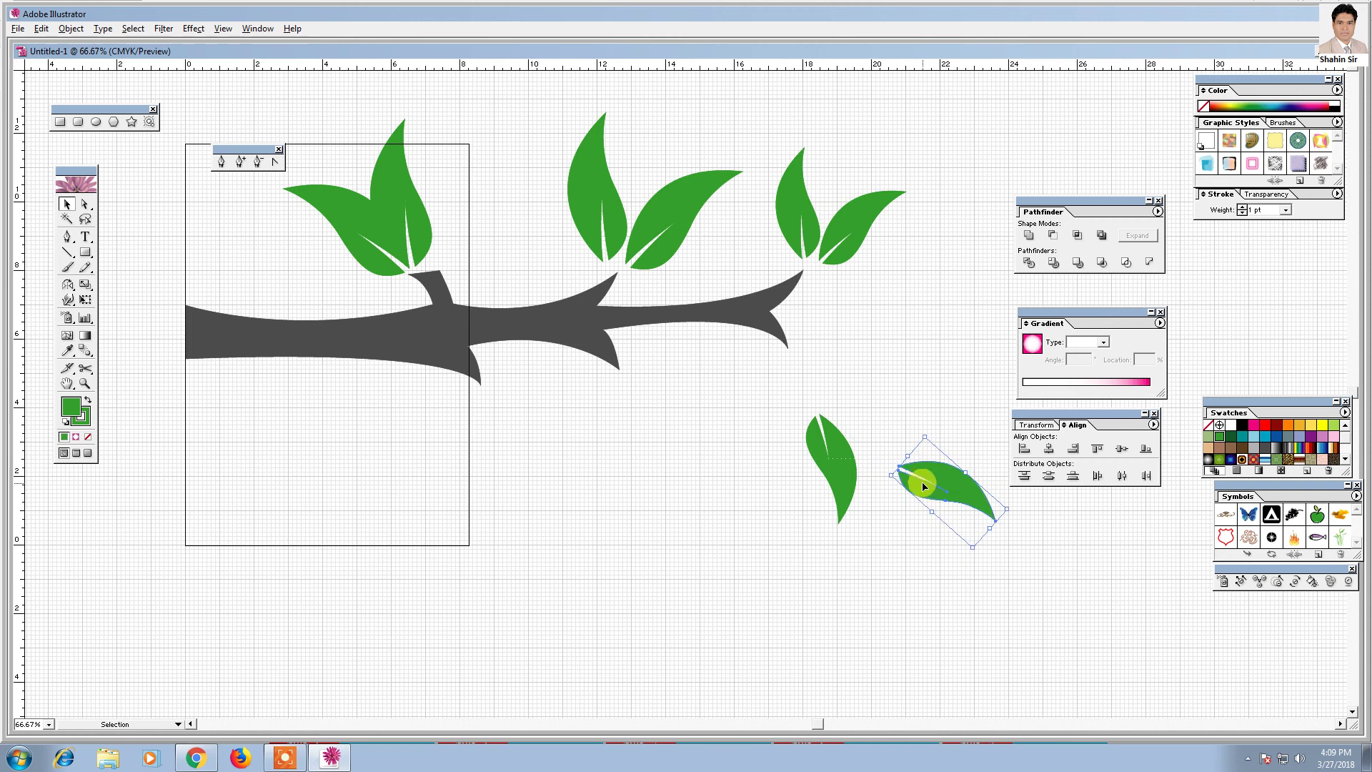
pyautogui.hotkey('ctrl', 'z')
pyautogui.click(879, 536)
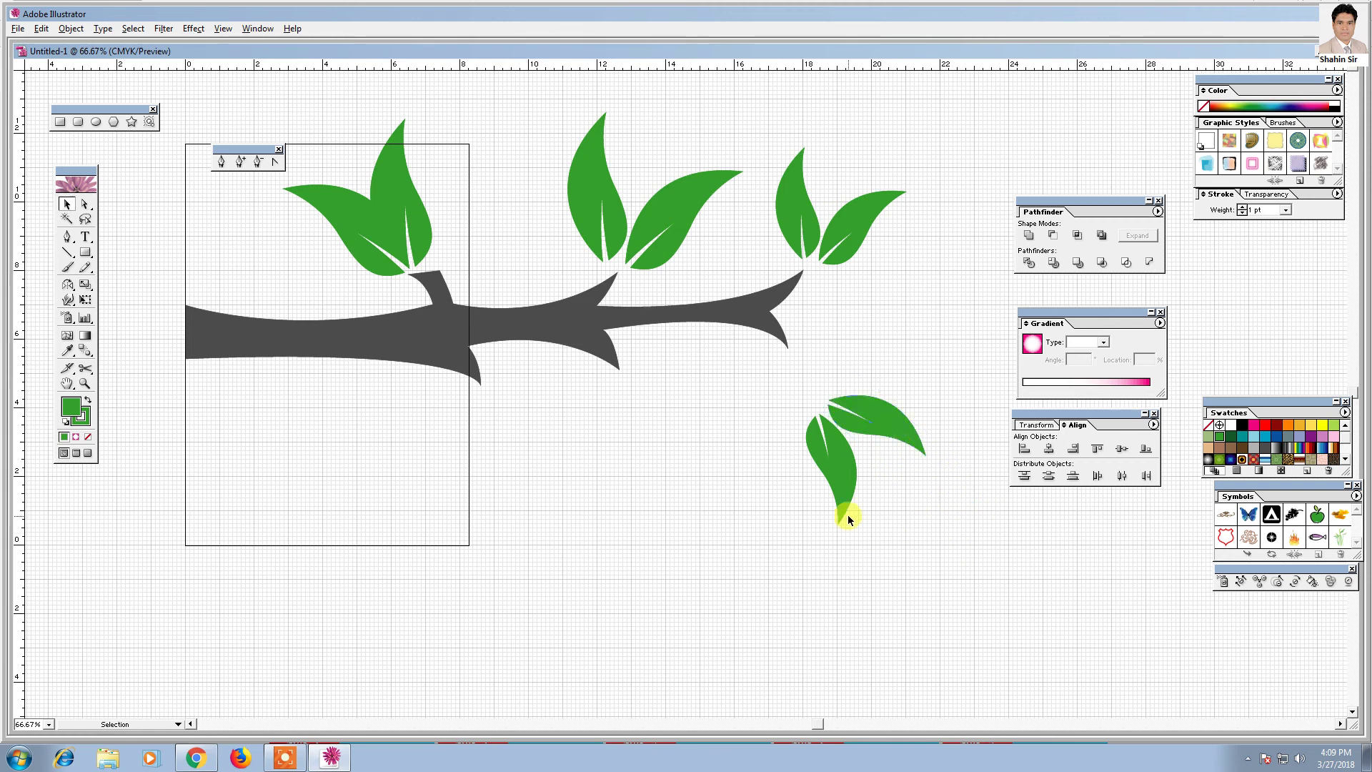
pyautogui.moveTo(758, 373); pyautogui.dragTo(877, 489)
pyautogui.moveTo(831, 448); pyautogui.dragTo(807, 403)
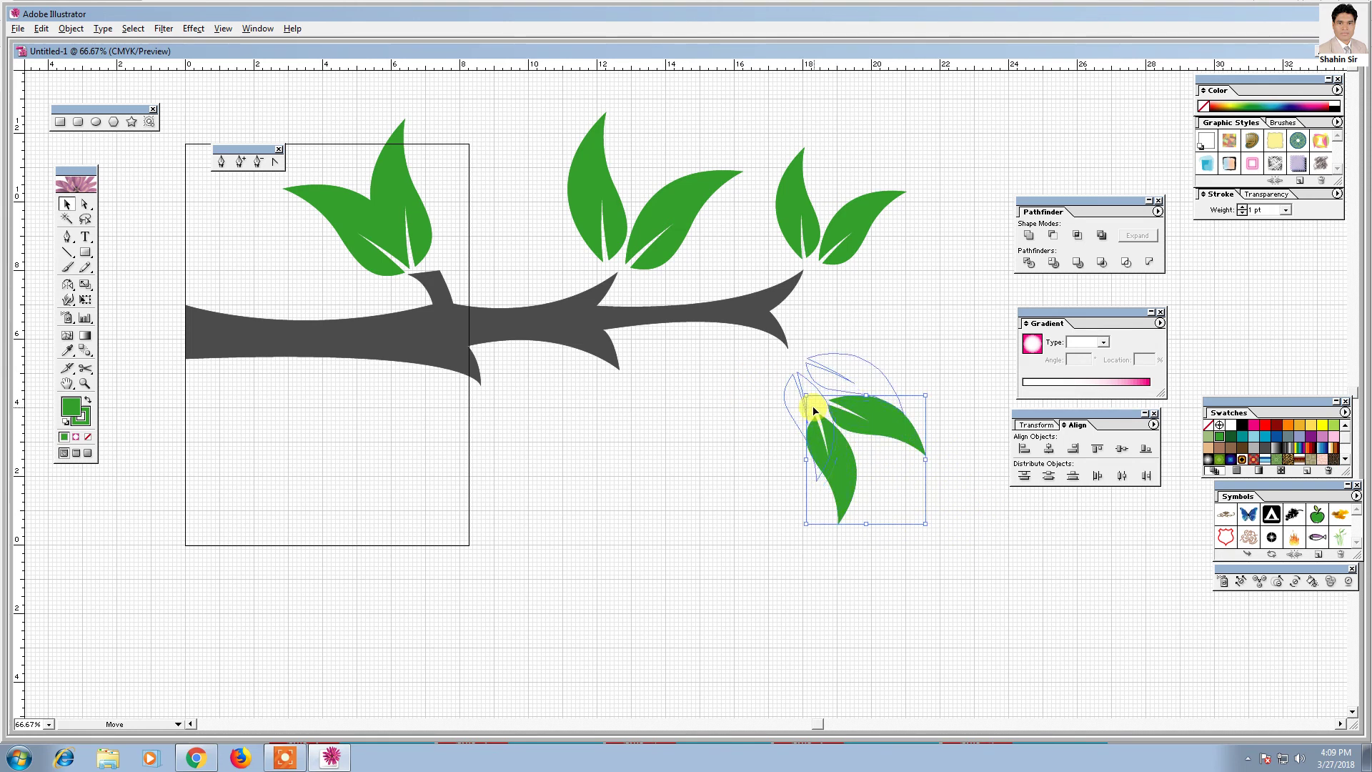
pyautogui.moveTo(821, 456); pyautogui.dragTo(630, 435)
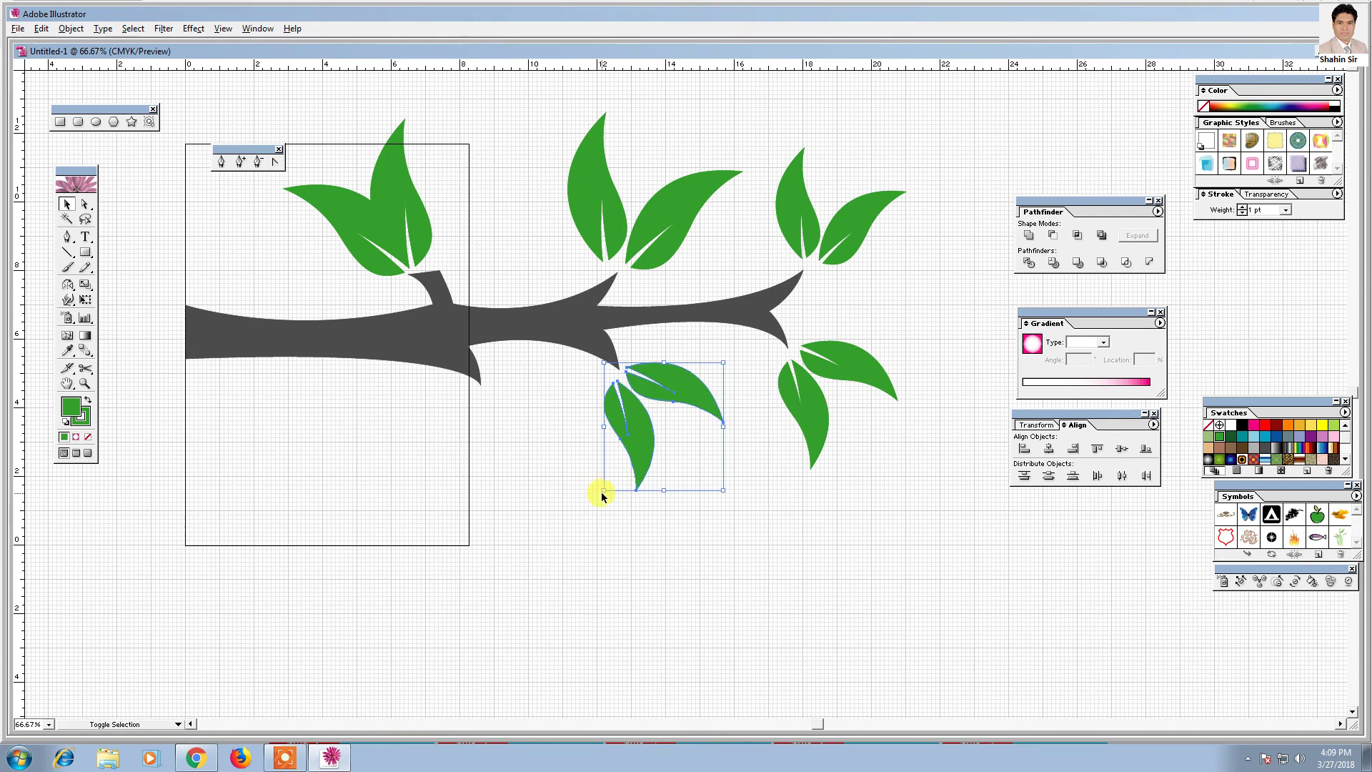
pyautogui.moveTo(600, 491); pyautogui.dragTo(599, 504)
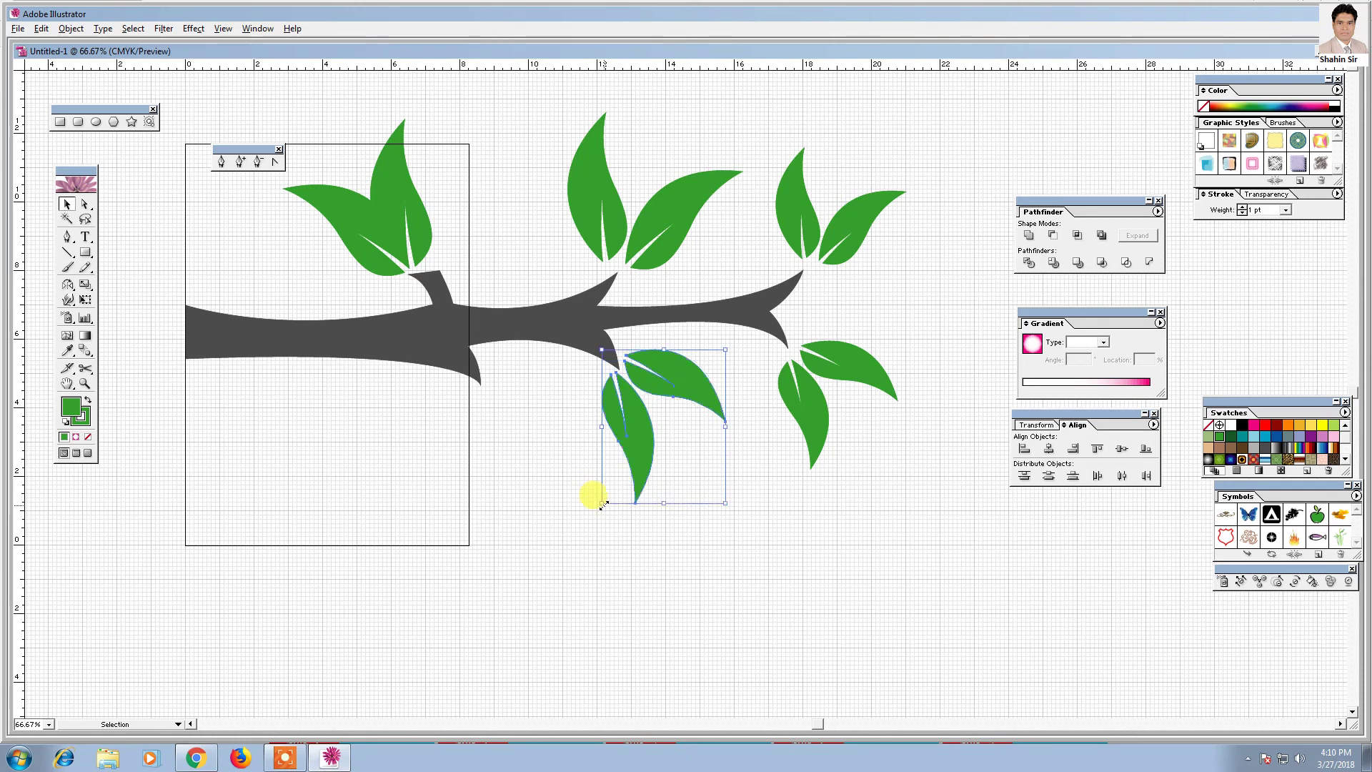
pyautogui.moveTo(641, 451); pyautogui.dragTo(648, 468)
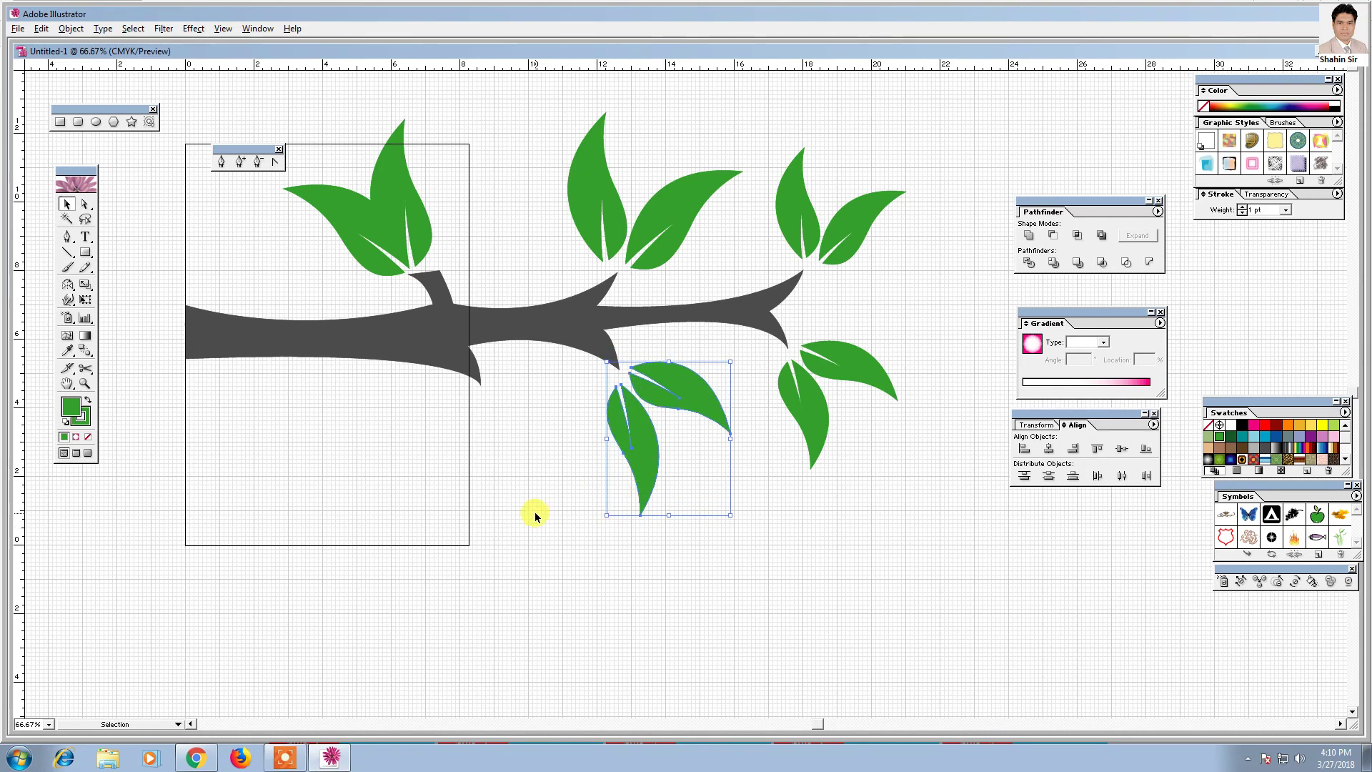
pyautogui.moveTo(540, 514); pyautogui.dragTo(672, 530)
# - Add a resized copy of the hanging pair further left under the branch, then zoom out
pyautogui.moveTo(776, 470); pyautogui.dragTo(624, 503)
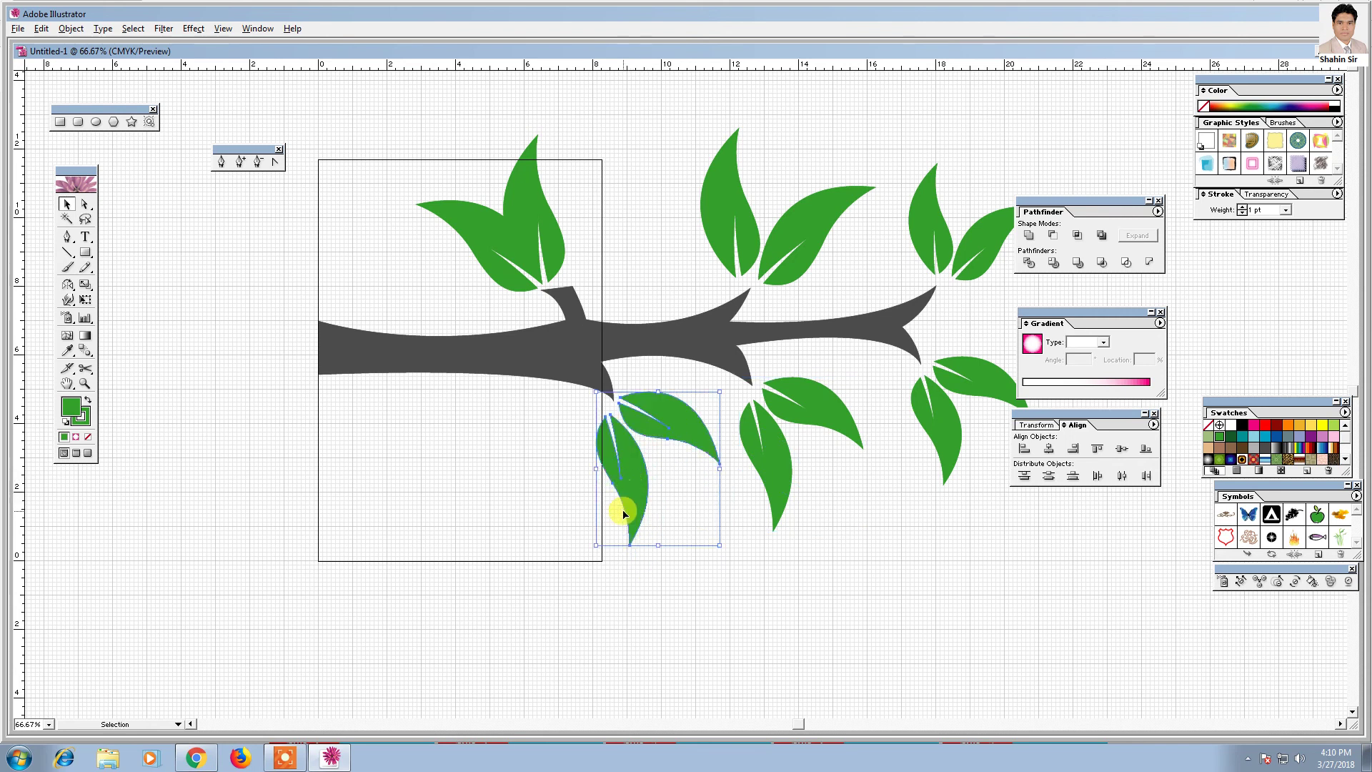
pyautogui.moveTo(596, 543); pyautogui.dragTo(596, 548)
pyautogui.click(778, 564)
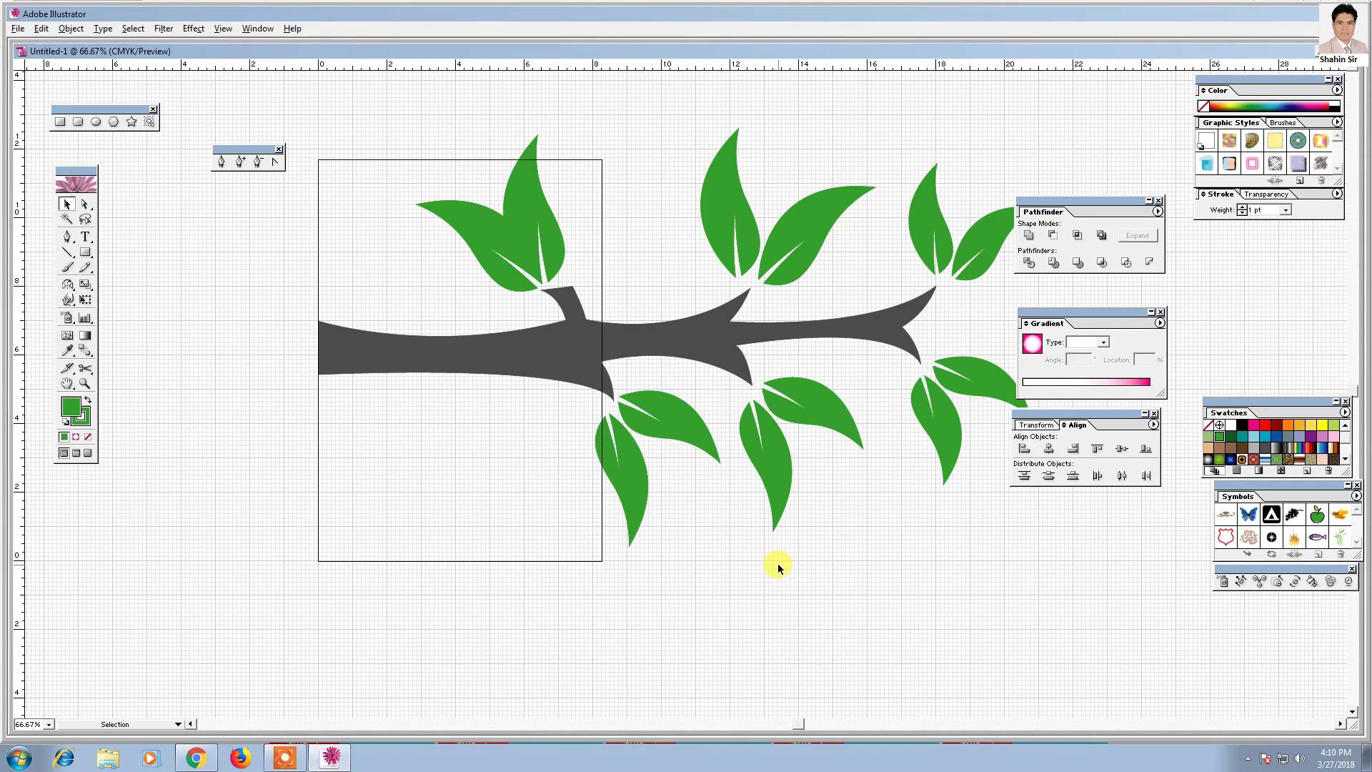
pyautogui.hotkey('ctrl', '-')
pyautogui.hotkey('ctrl', '-')
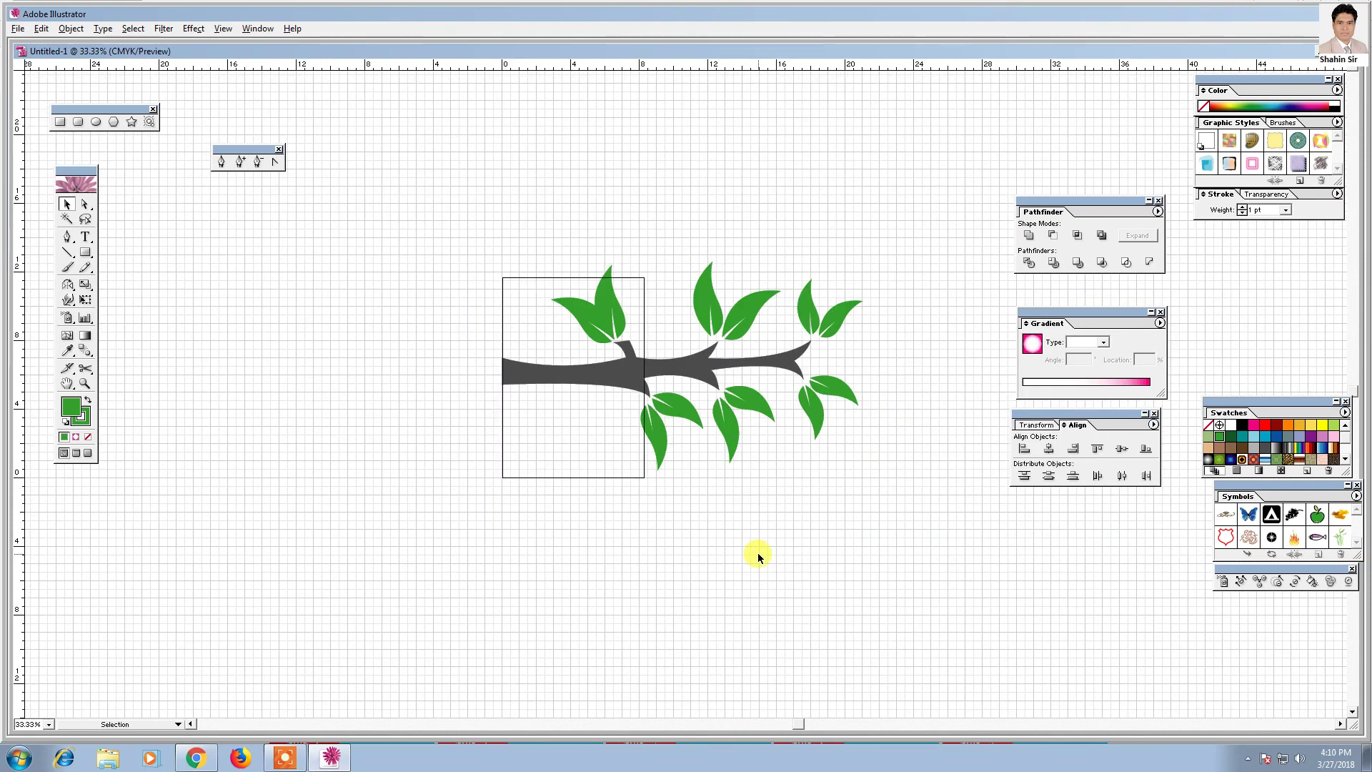
# - Select the branch and all its leaves and group them
pyautogui.hotkey('ctrl', '+')
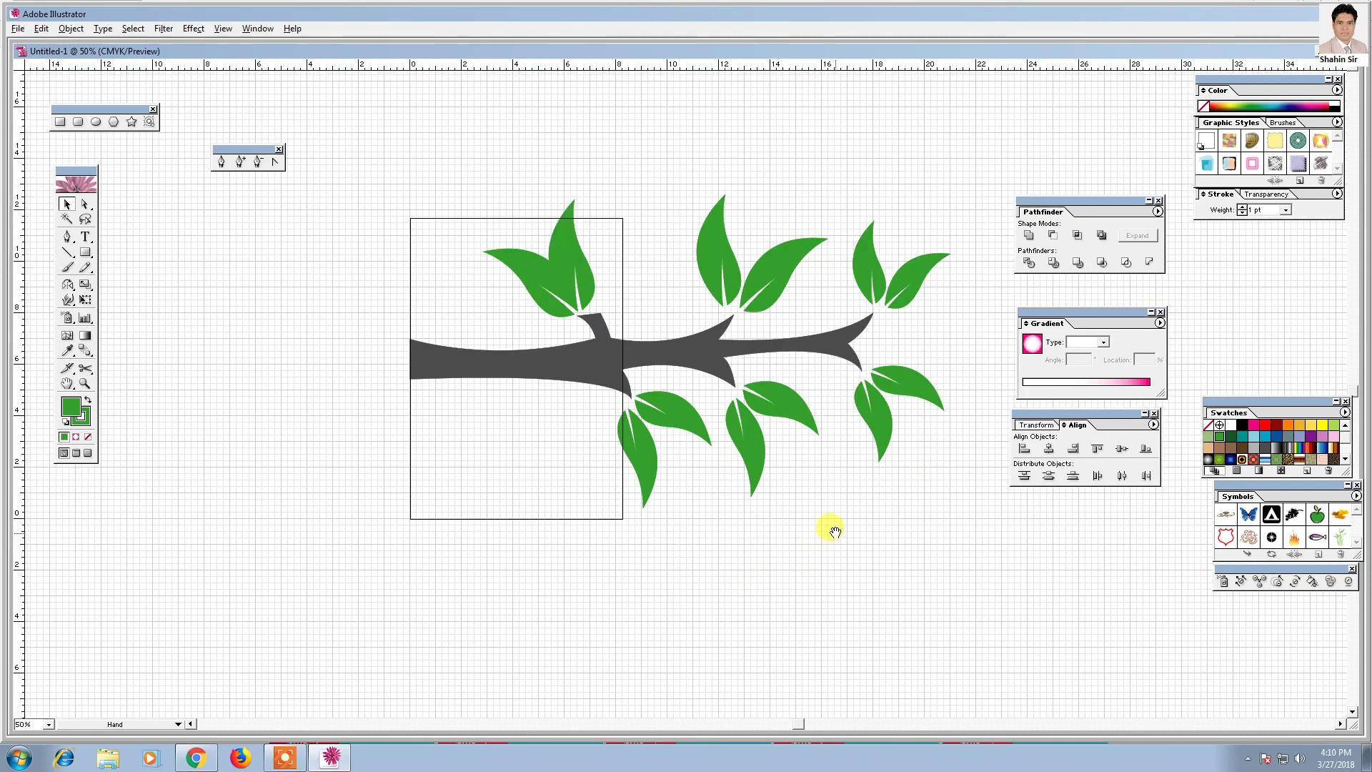
pyautogui.moveTo(830, 530); pyautogui.dragTo(728, 540)
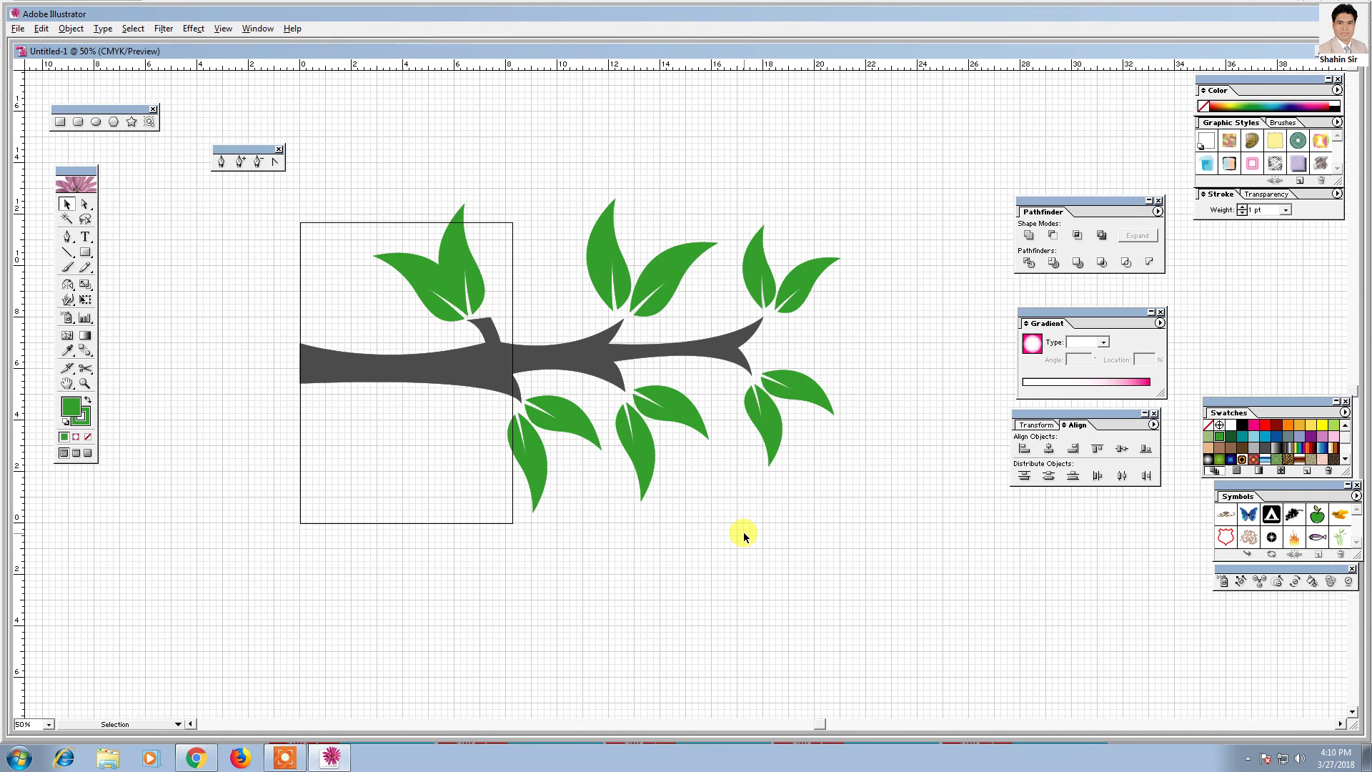
pyautogui.moveTo(328, 186); pyautogui.dragTo(850, 563)
pyautogui.rightClick(723, 348)
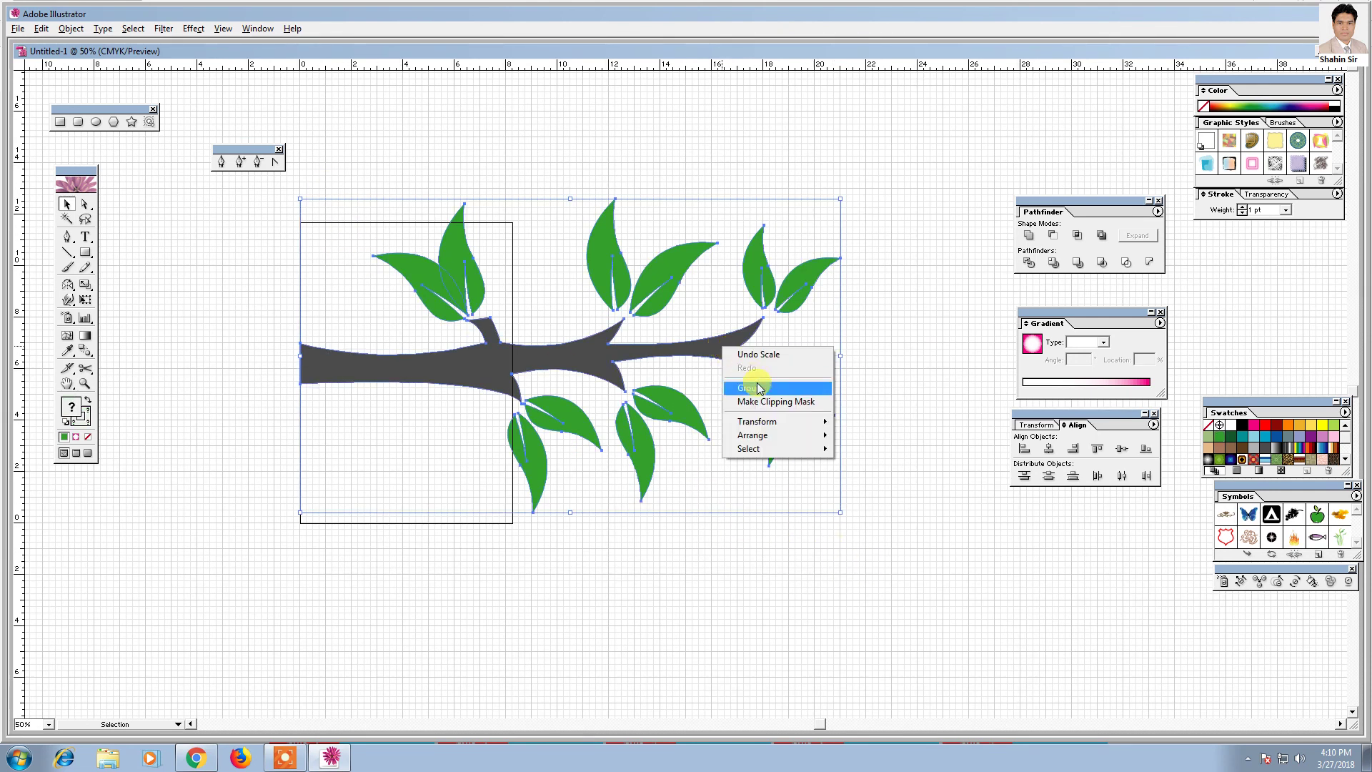
pyautogui.click(748, 388)
pyautogui.click(843, 470)
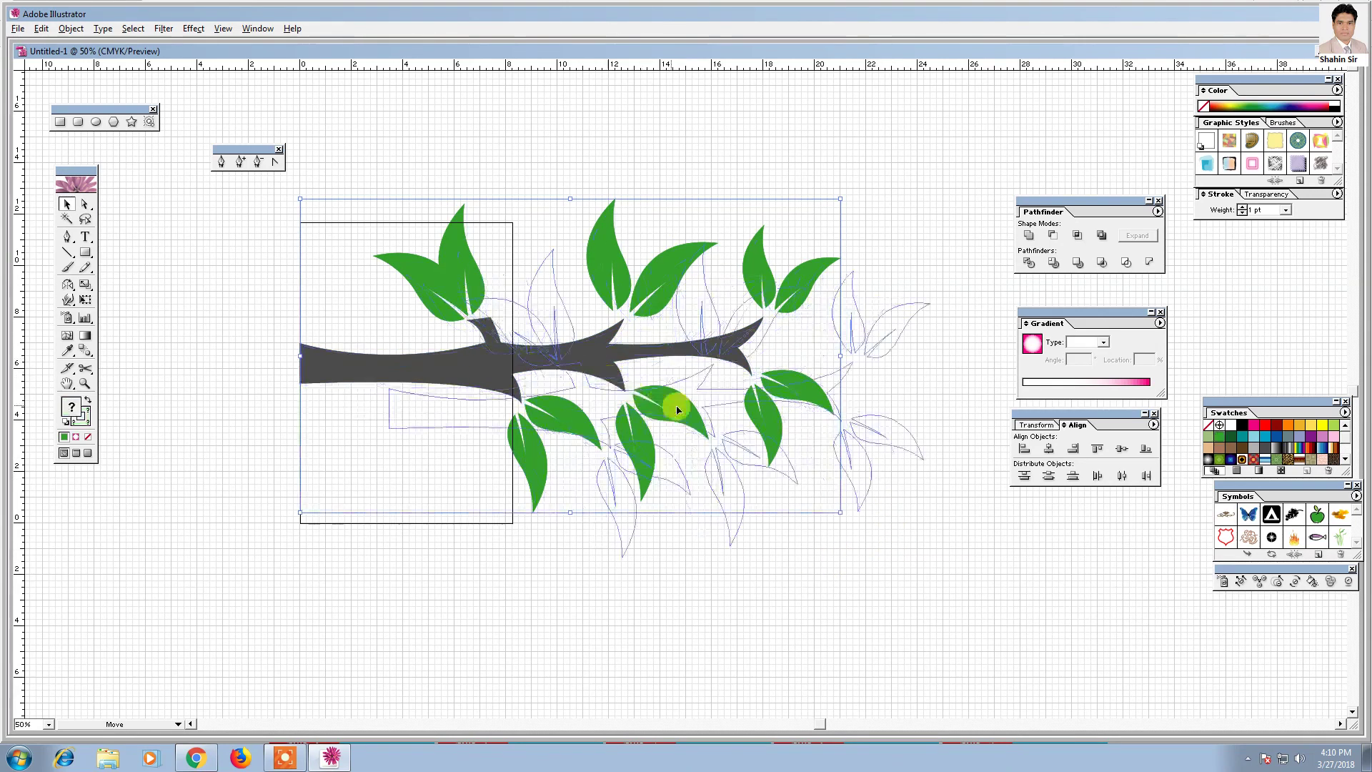
# - Alt-drag a duplicate of the grouped branch below the original
pyautogui.moveTo(580, 364); pyautogui.dragTo(718, 422)
pyautogui.moveTo(613, 566); pyautogui.dragTo(509, 503)
pyautogui.moveTo(499, 362)
pyautogui.mouseDown()
pyautogui.moveTo(530, 307)
pyautogui.moveTo(489, 553)
pyautogui.mouseUp()
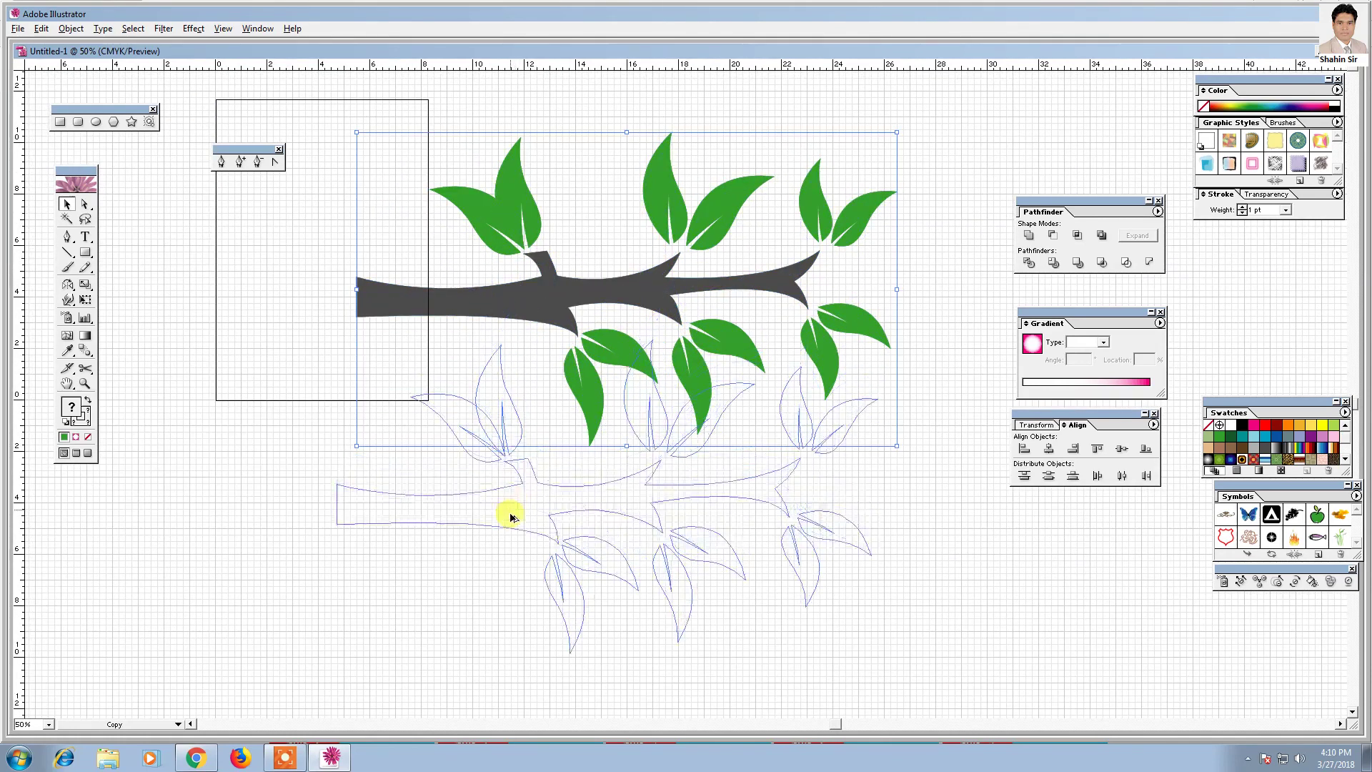
pyautogui.click(1022, 575)
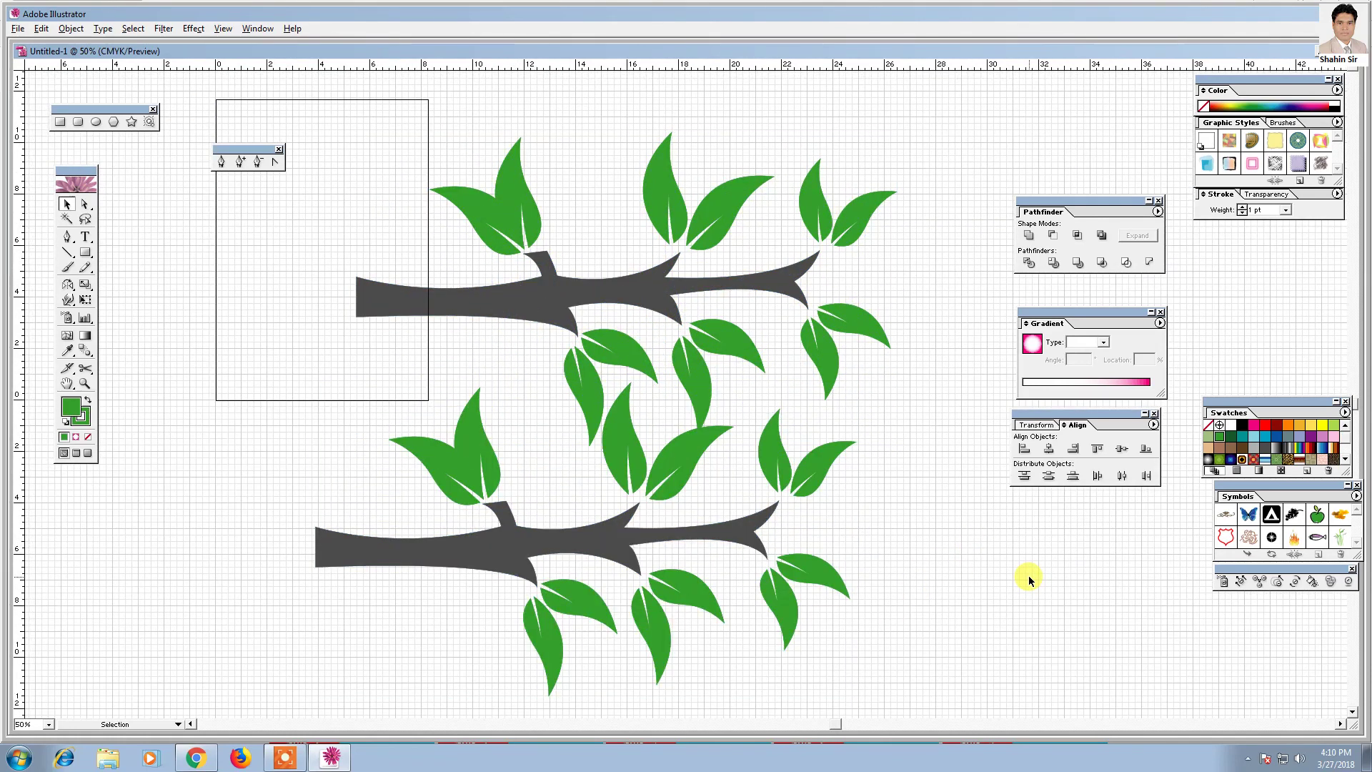